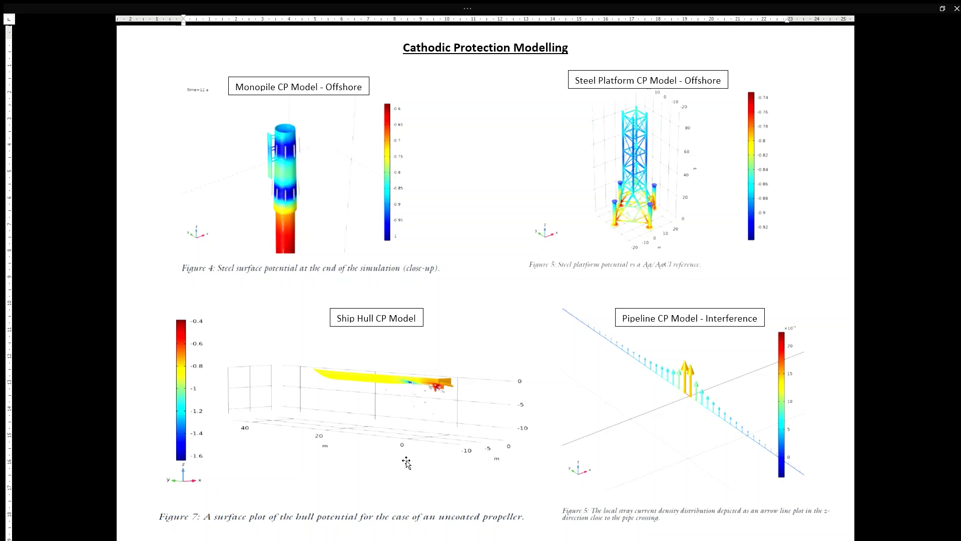
Switch to COMSOL Multiphysics and start a 3D model with the Primary Current Distribution physics interface.
key(alt+Tab)
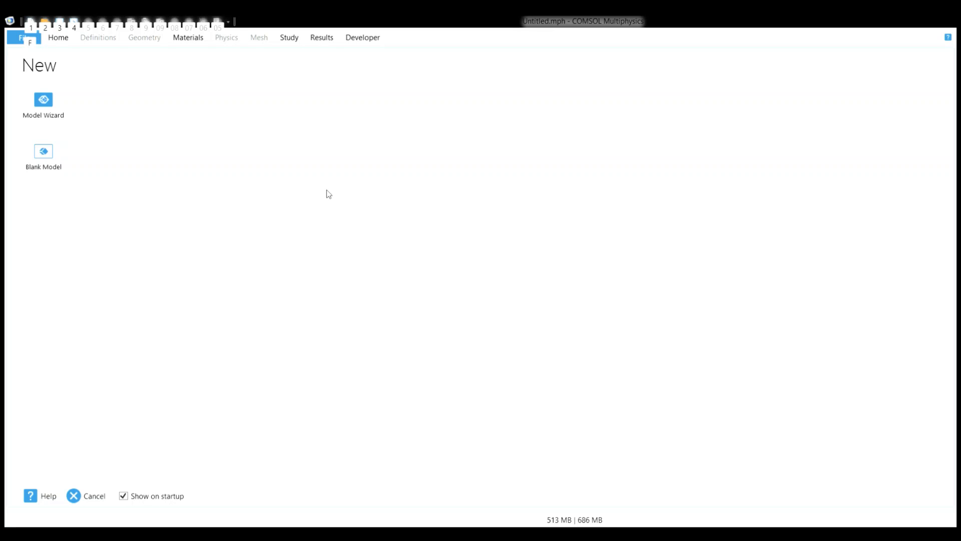
click(58, 123)
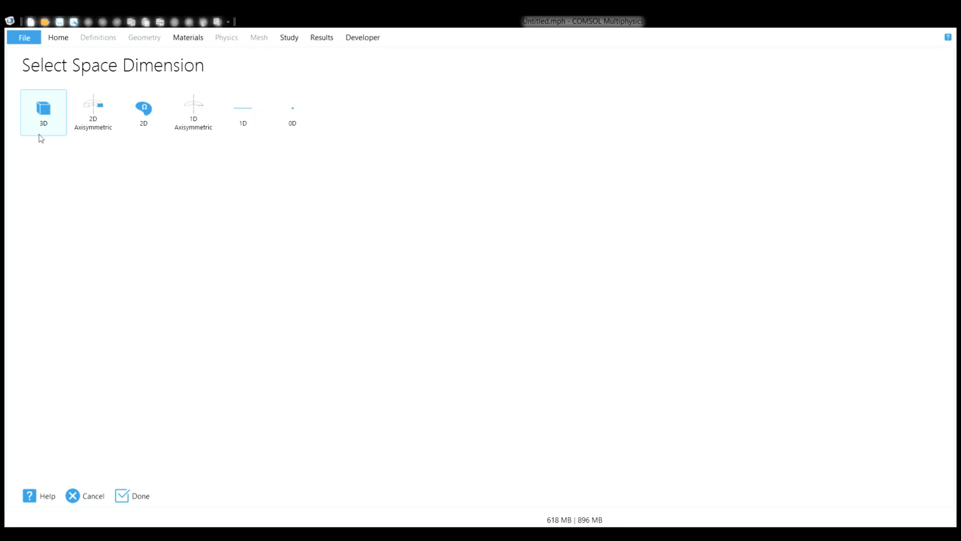
click(39, 129)
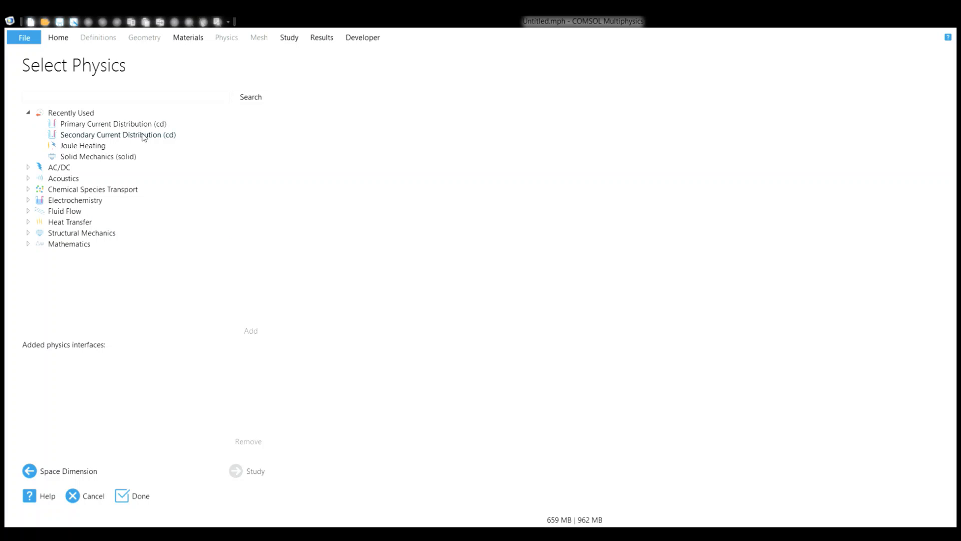
click(113, 125)
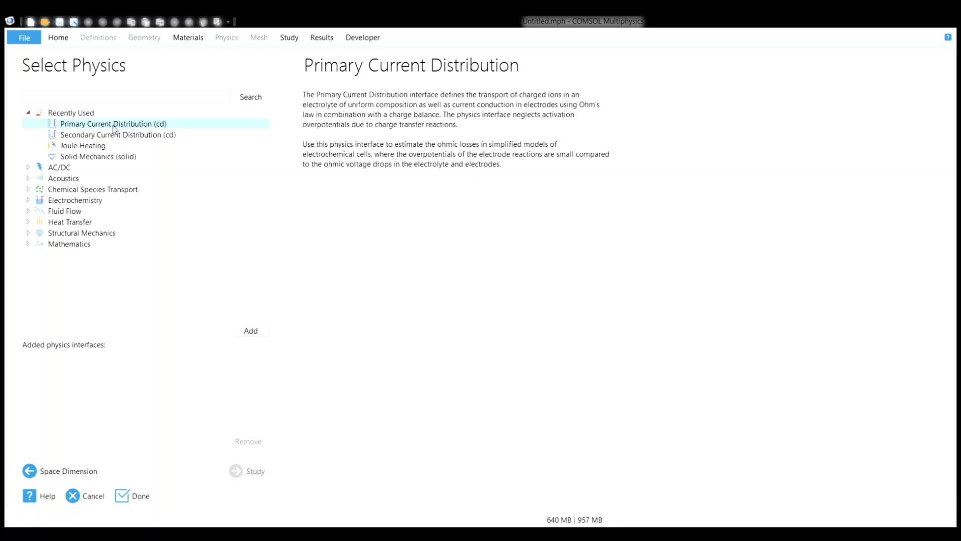
click(268, 336)
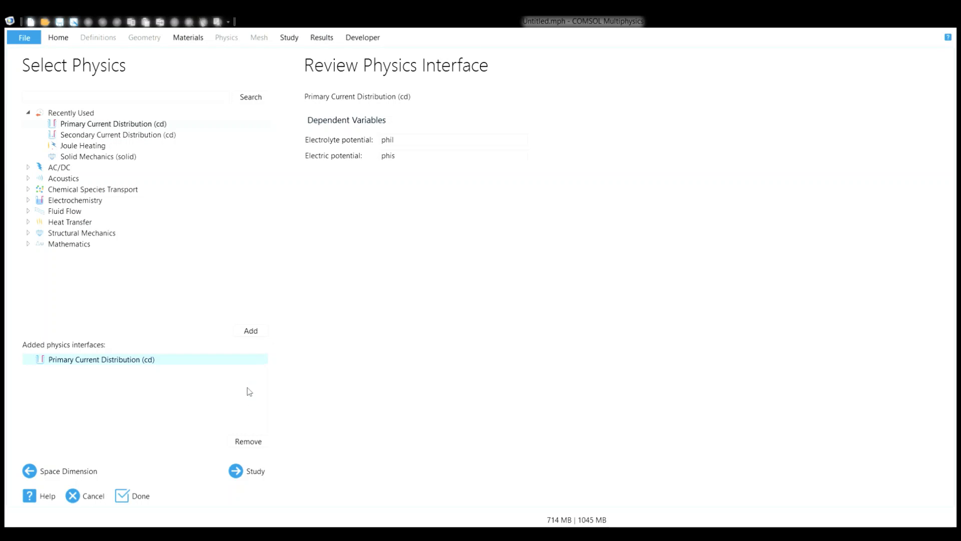
Choose a Stationary study for the model and finish the model setup.
click(246, 475)
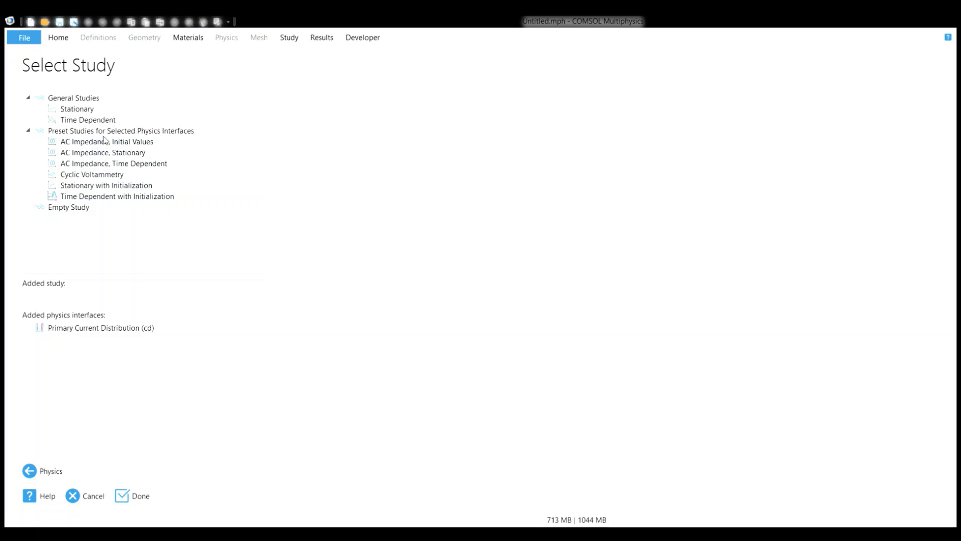
click(77, 109)
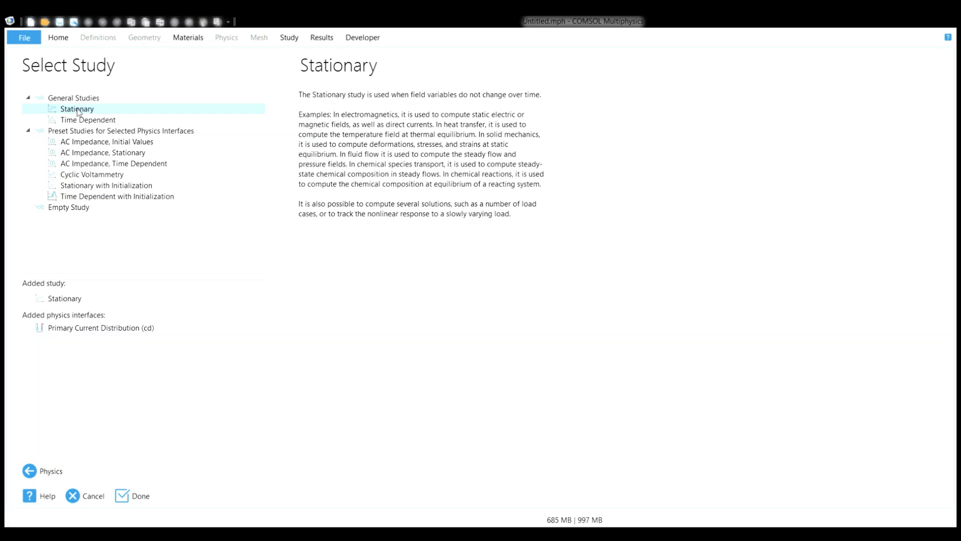
click(127, 499)
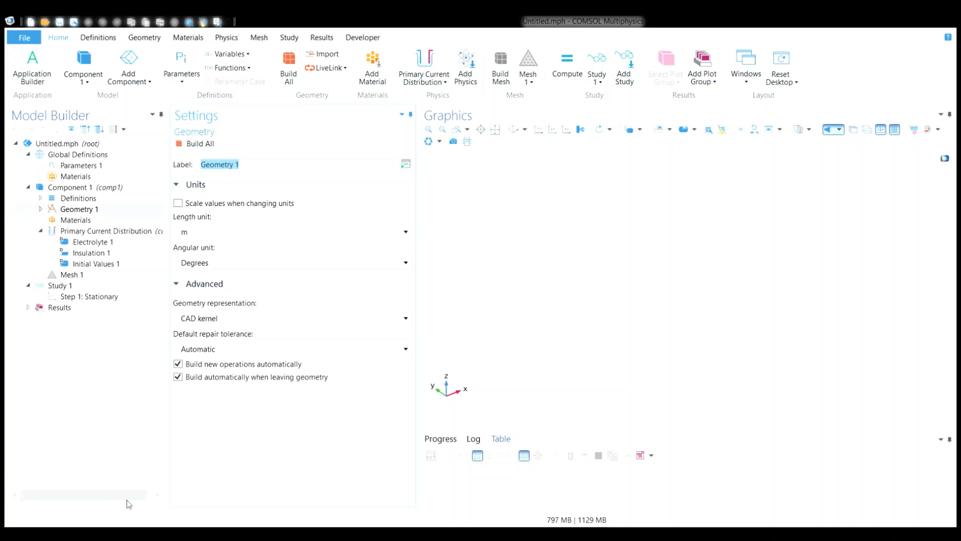
Narrow the Model Builder and Settings windows to give the graphics area more room.
drag(424, 413, 367, 419)
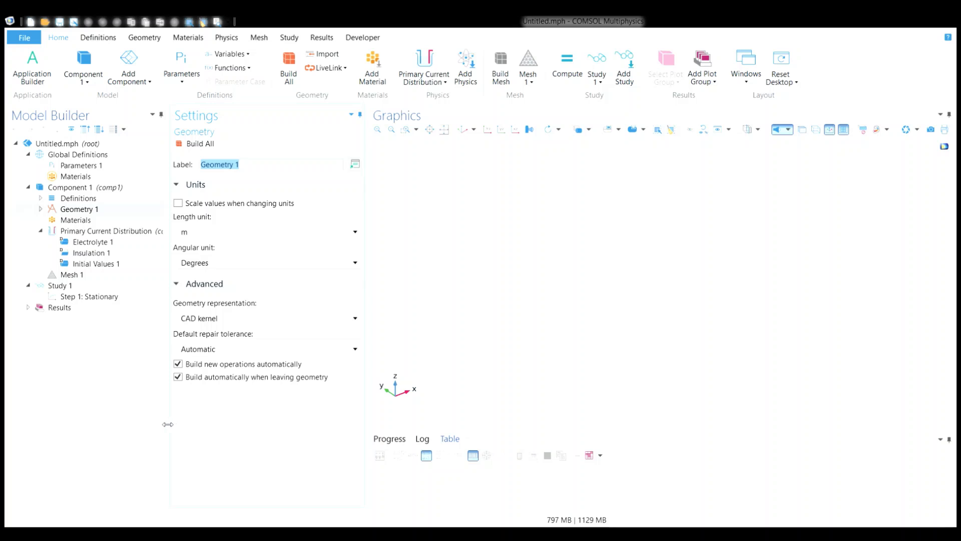
drag(164, 424, 157, 424)
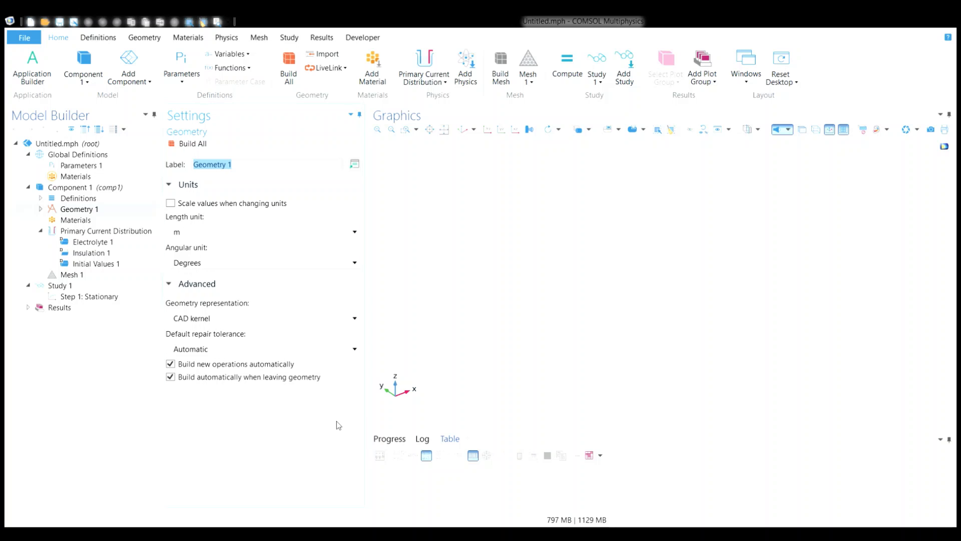
drag(372, 409, 333, 410)
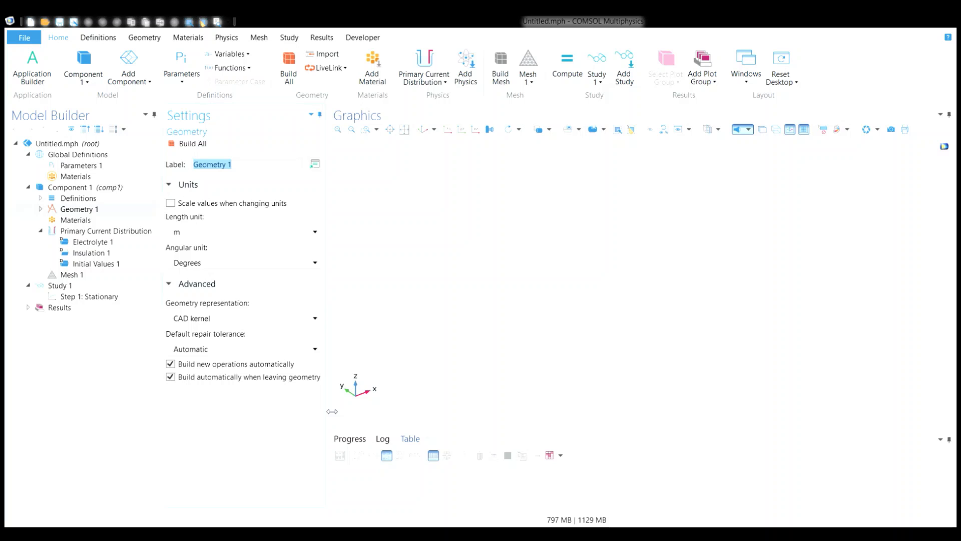
Add a solid cylinder to Geometry 1 with a radius of 0.5 m and a height of 20 m, and build it.
click(93, 211)
click(129, 279)
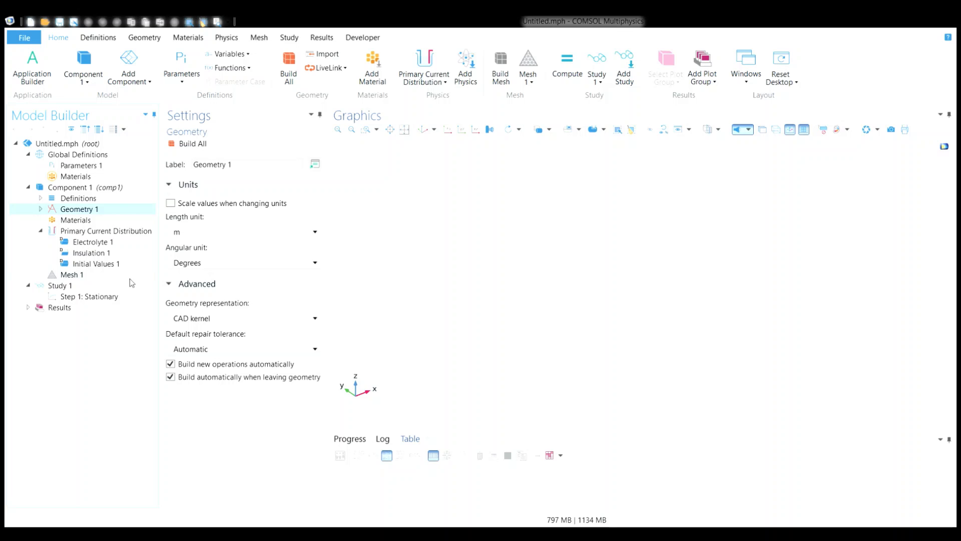
click(211, 253)
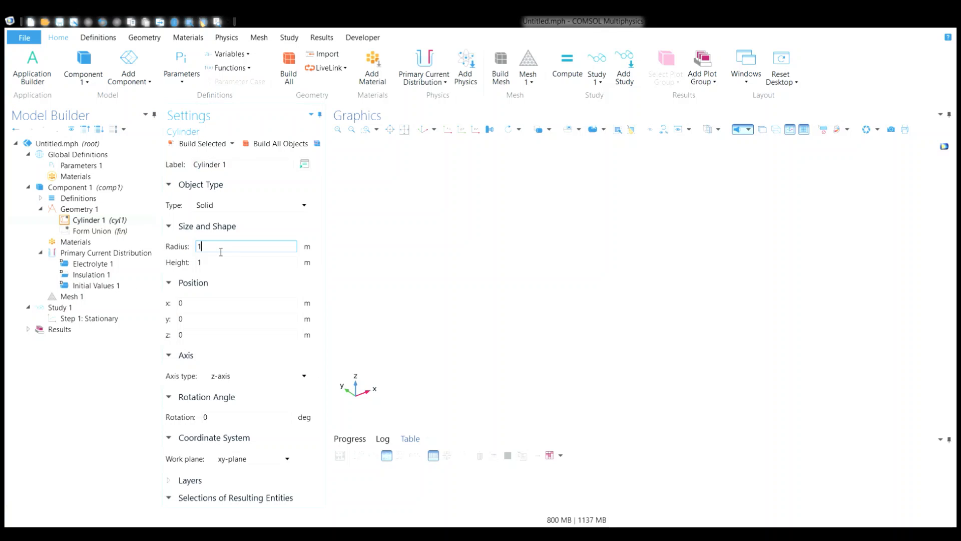
key(BackSpace)
text(0.5)
click(217, 268)
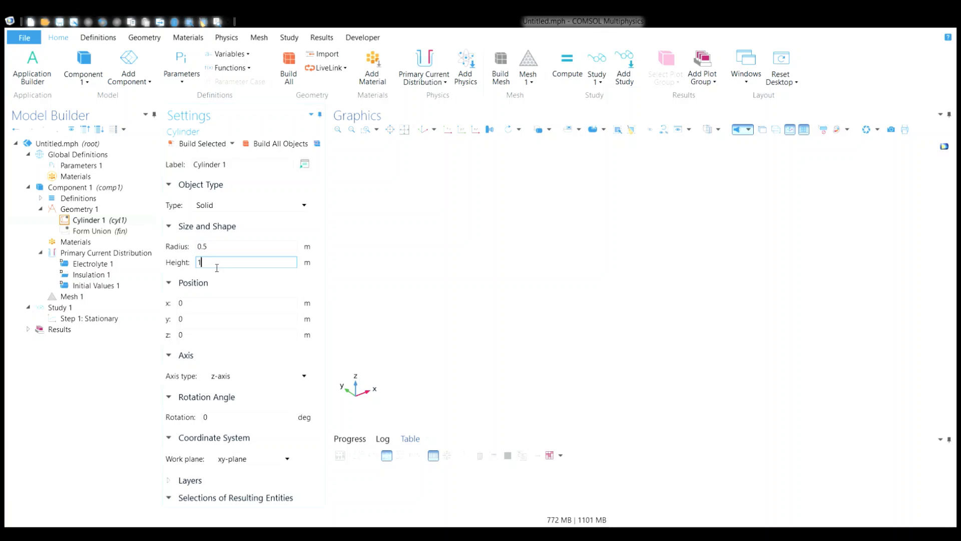
key(BackSpace)
text(20)
click(192, 144)
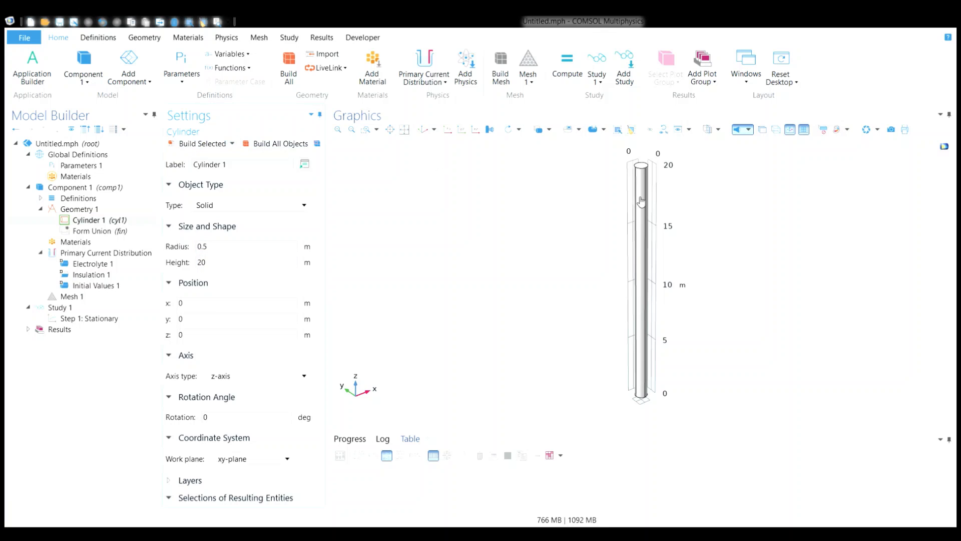
Change the long cylinder's axis type to x-axis and rebuild it.
click(248, 378)
click(239, 401)
click(252, 379)
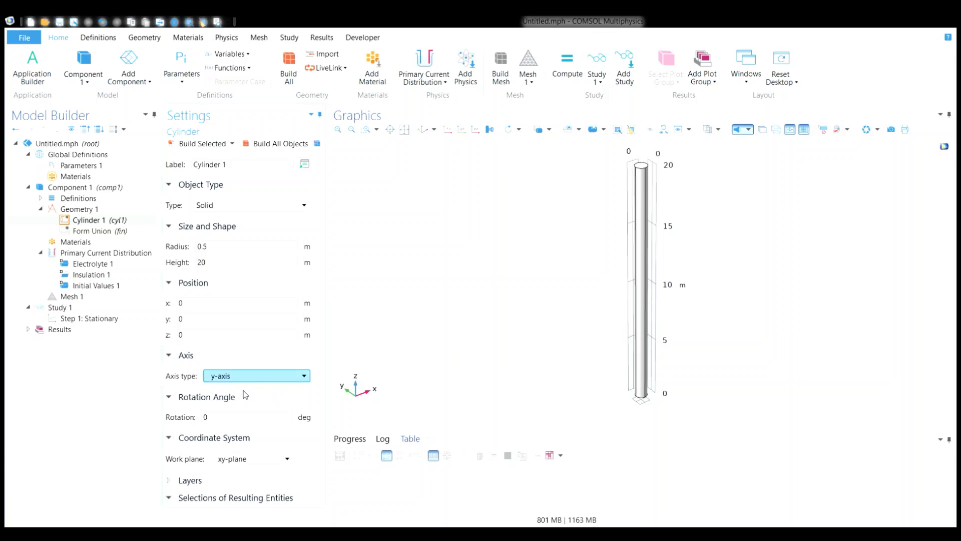
click(245, 395)
click(216, 139)
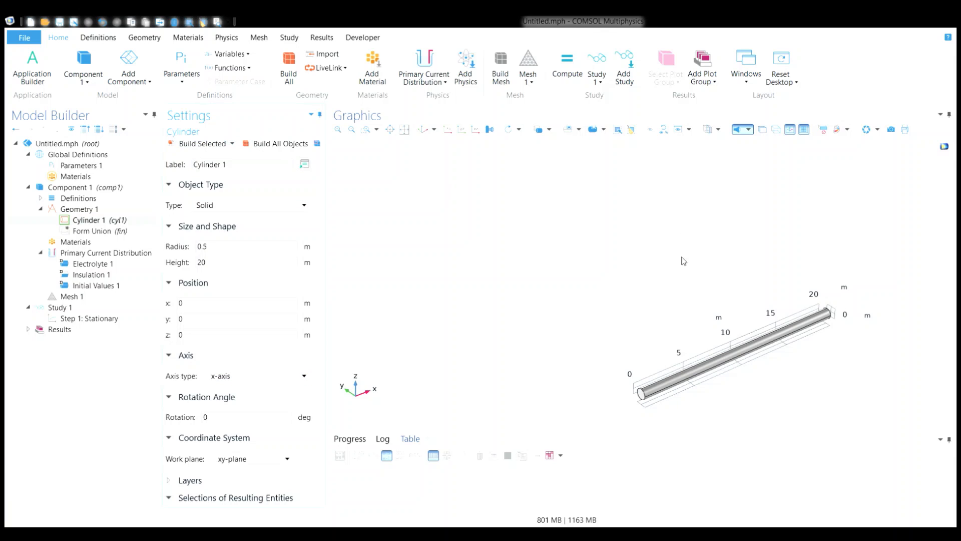
click(369, 129)
drag(877, 409, 584, 281)
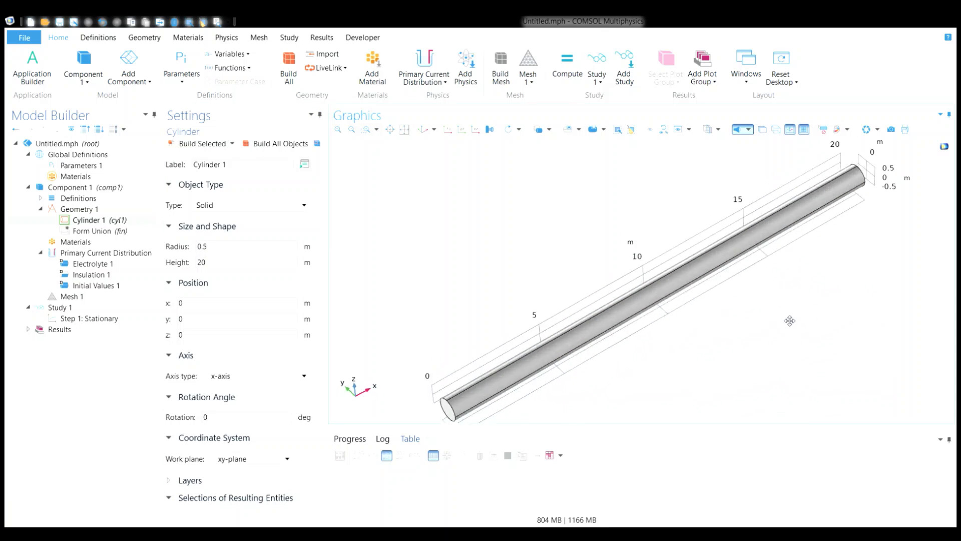
drag(790, 320, 784, 316)
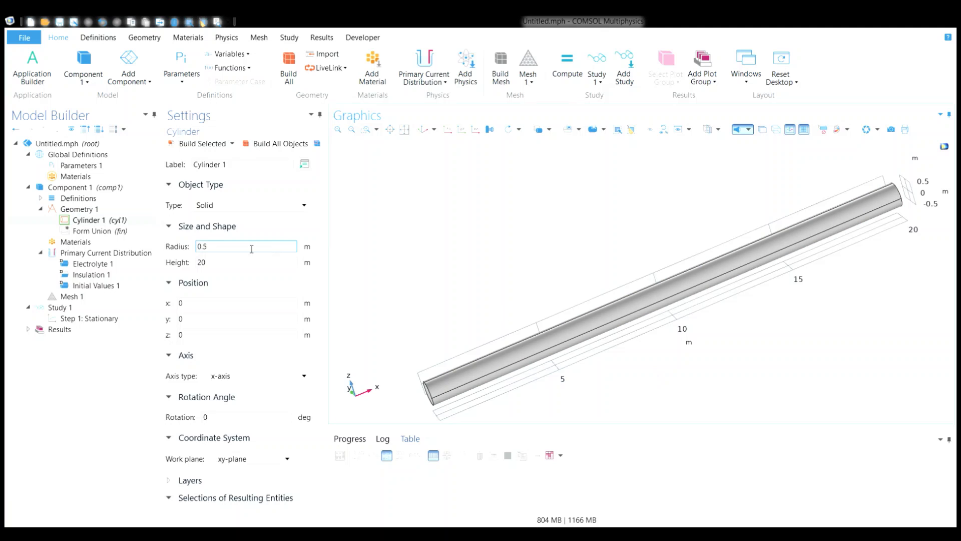
Add a second solid cylinder to Geometry 1 and set its radius to 0.2 m.
click(76, 210)
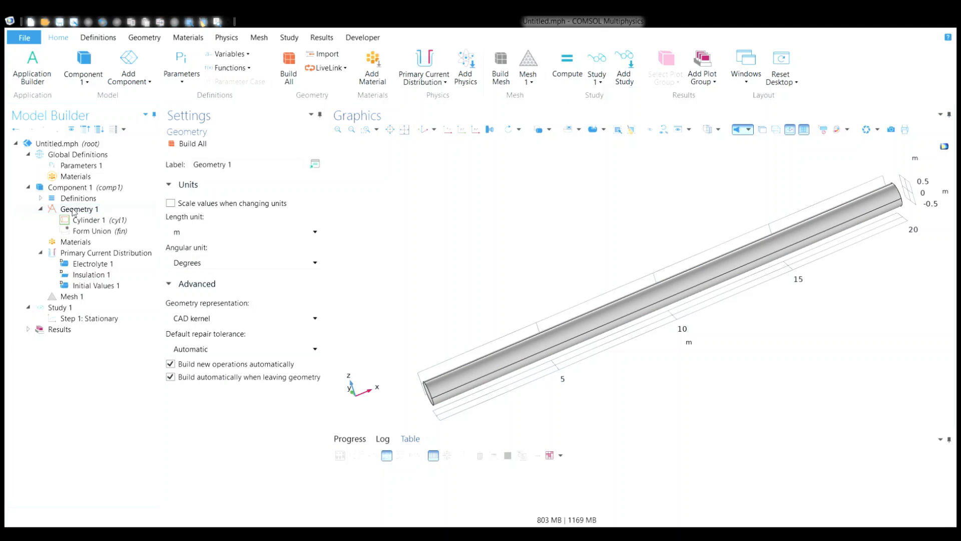
click(110, 177)
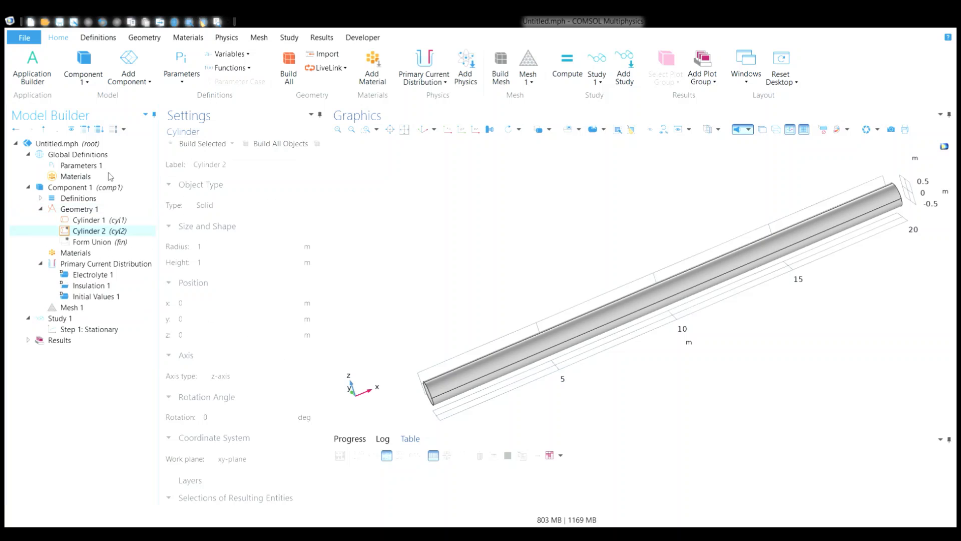
click(216, 252)
key(BackSpace)
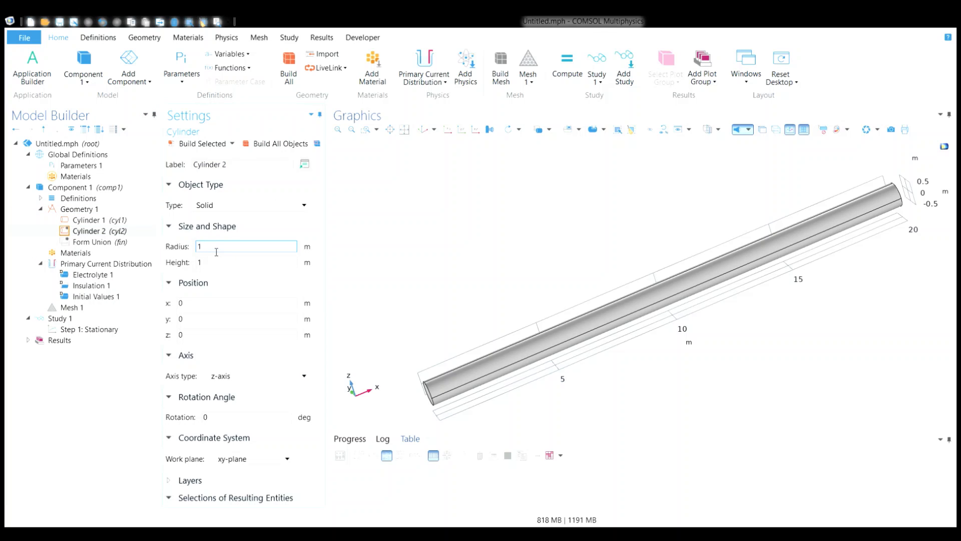
text(0.)
text(2)
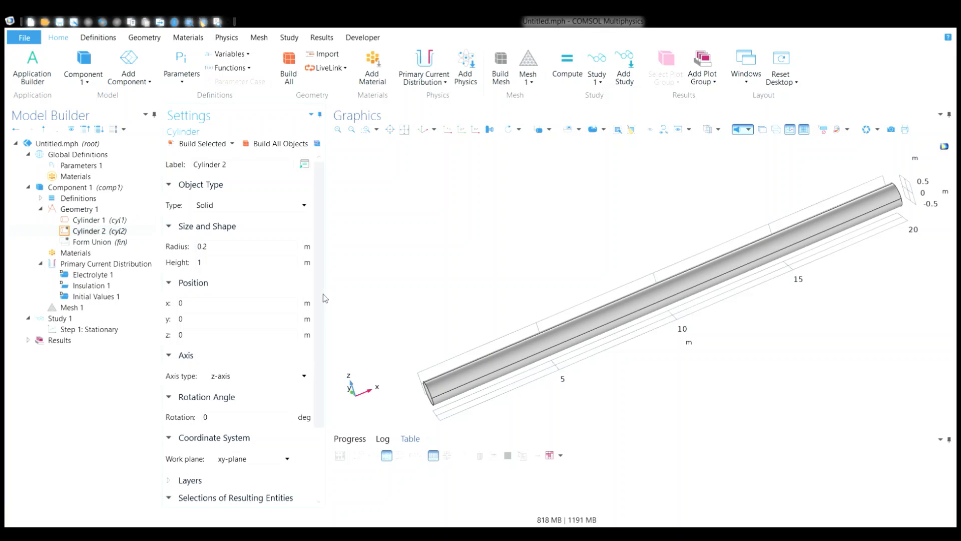
click(220, 266)
Set the second cylinder's position to 0+9.5 m in x and 0+1.5 m in y.
drag(320, 284, 321, 295)
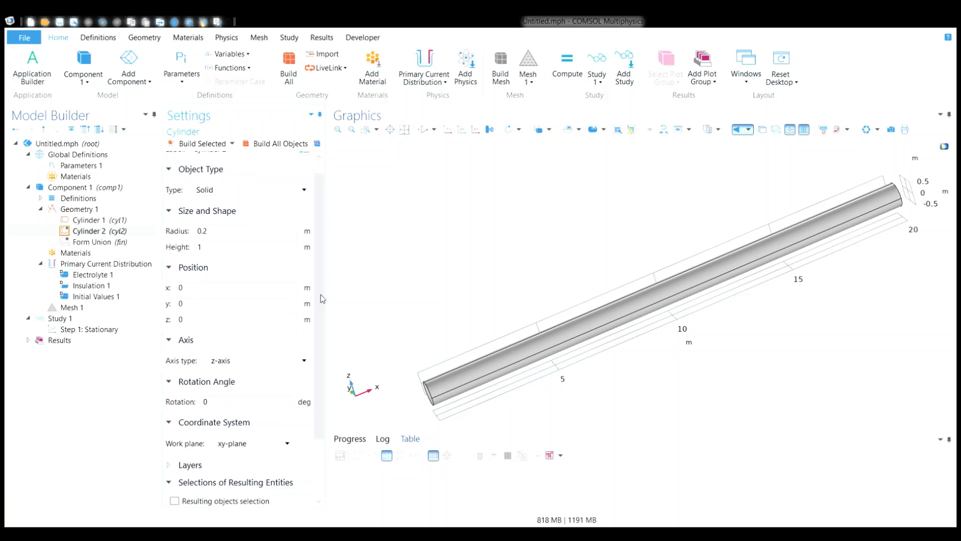
click(221, 290)
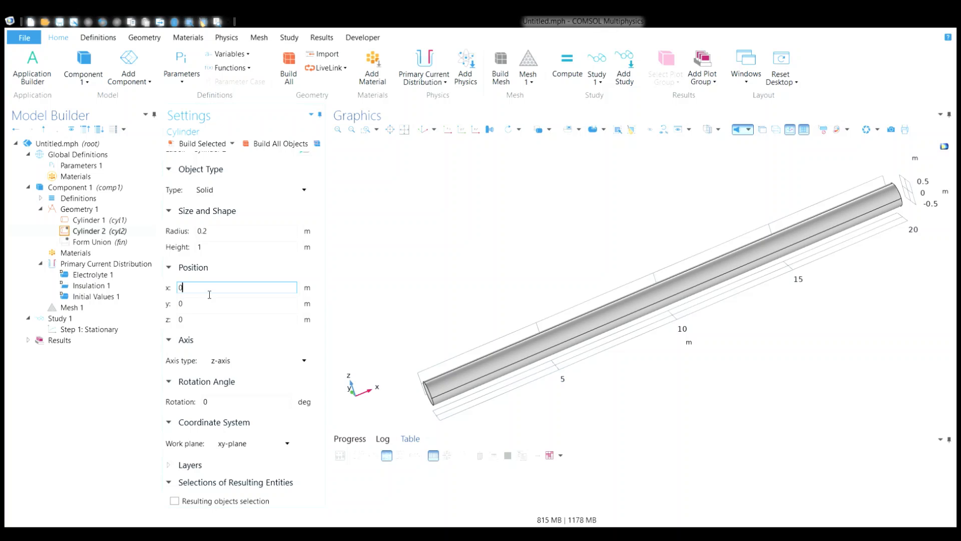
text(+)
text(4.5)
key(Left)
key(BackSpace)
key(BackSpace)
text(9)
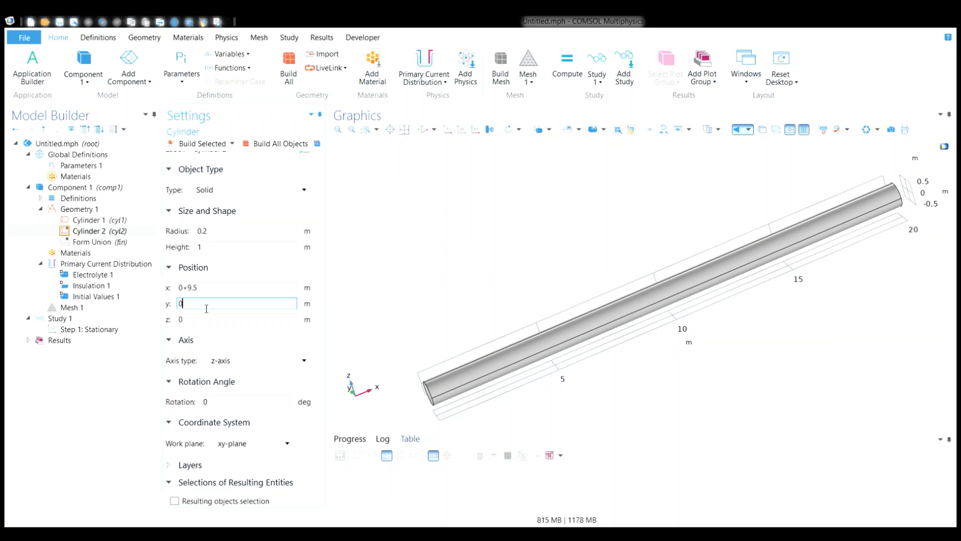
text(+1.5)
Set the second cylinder's z position to 0-0.5 m and build it.
click(260, 320)
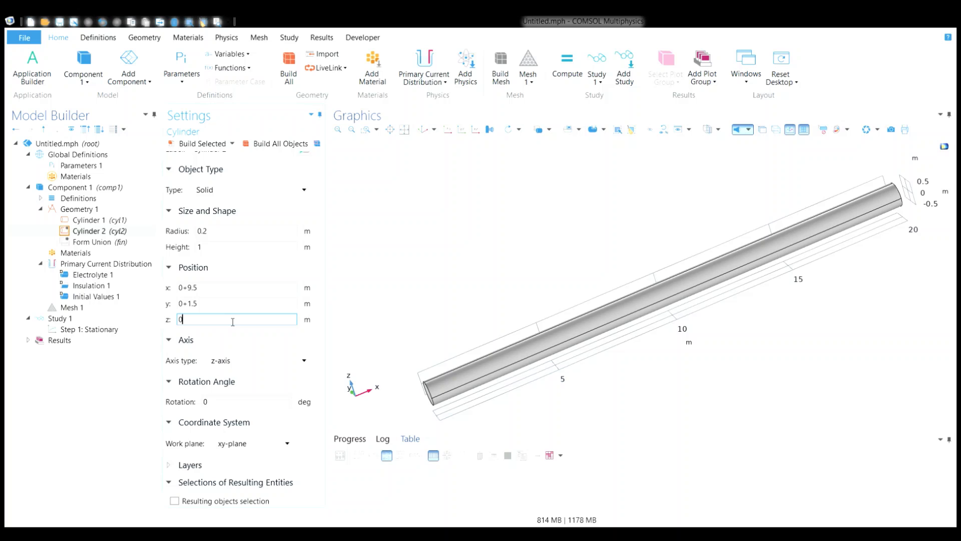
text(+)
key(BackSpace)
text(-0.5)
click(199, 143)
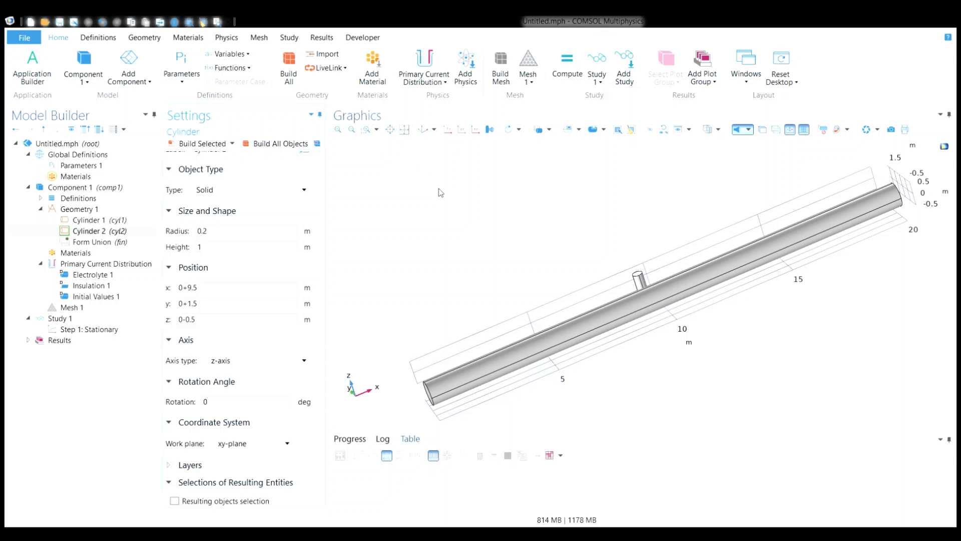
Rebuild the small cylinder along the x-axis and check its placement beside the long cylinder.
click(266, 361)
click(255, 373)
click(199, 143)
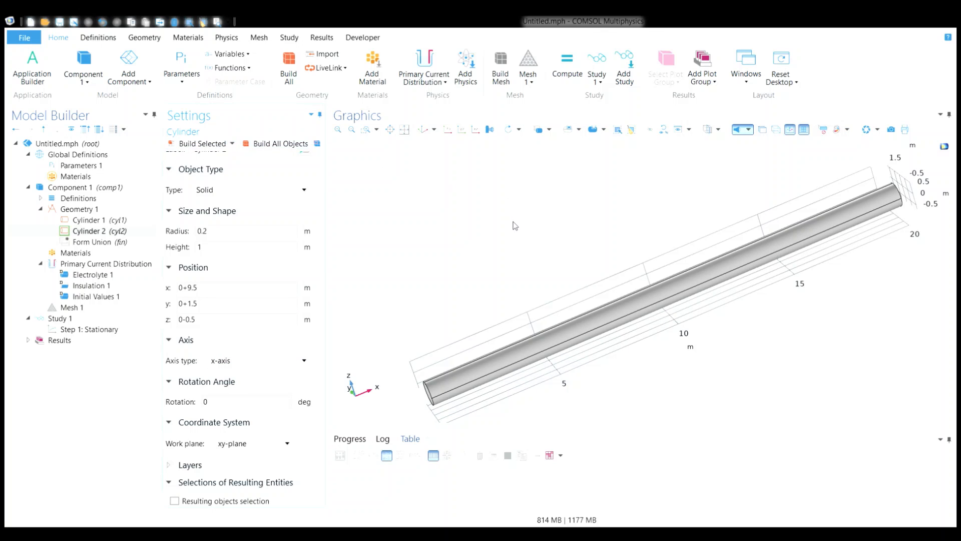
drag(513, 222, 601, 238)
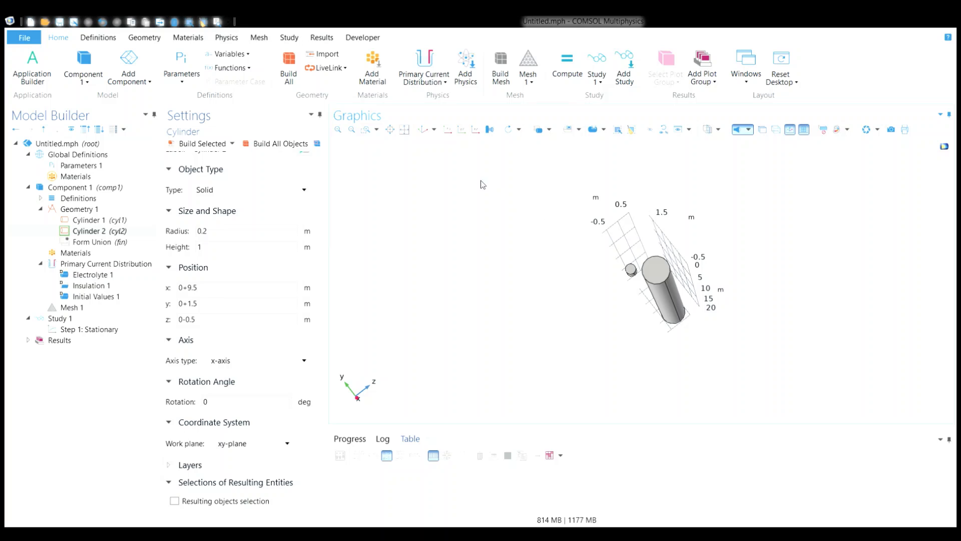
click(447, 130)
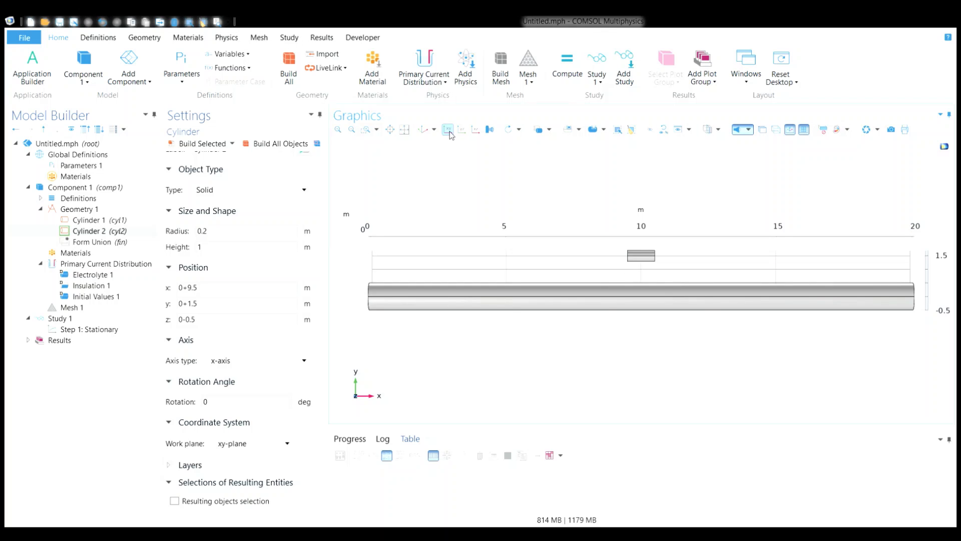
click(461, 131)
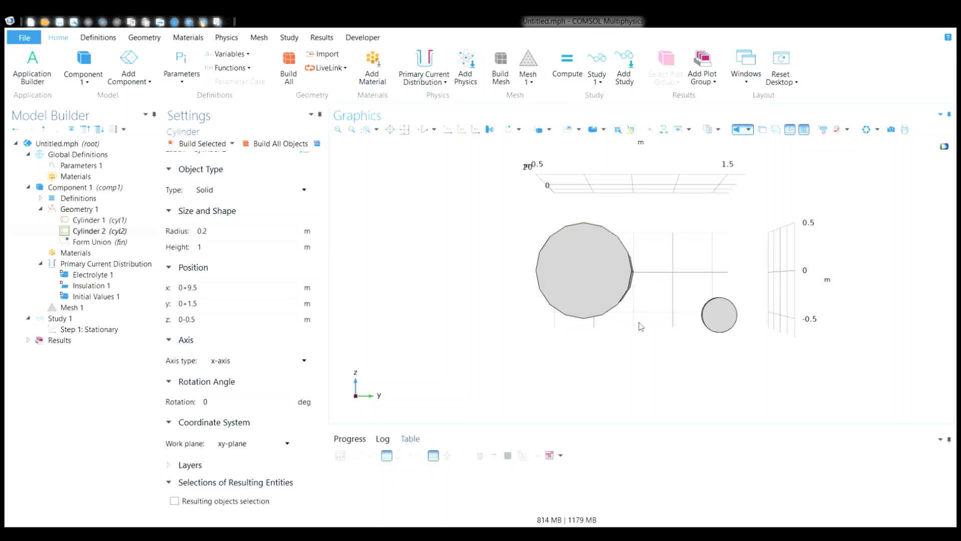
drag(719, 327, 779, 380)
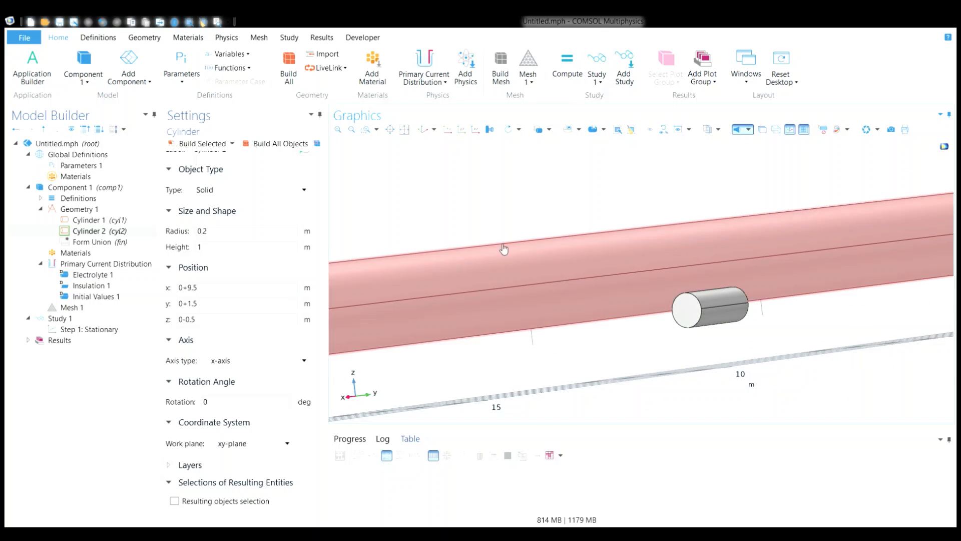
click(352, 129)
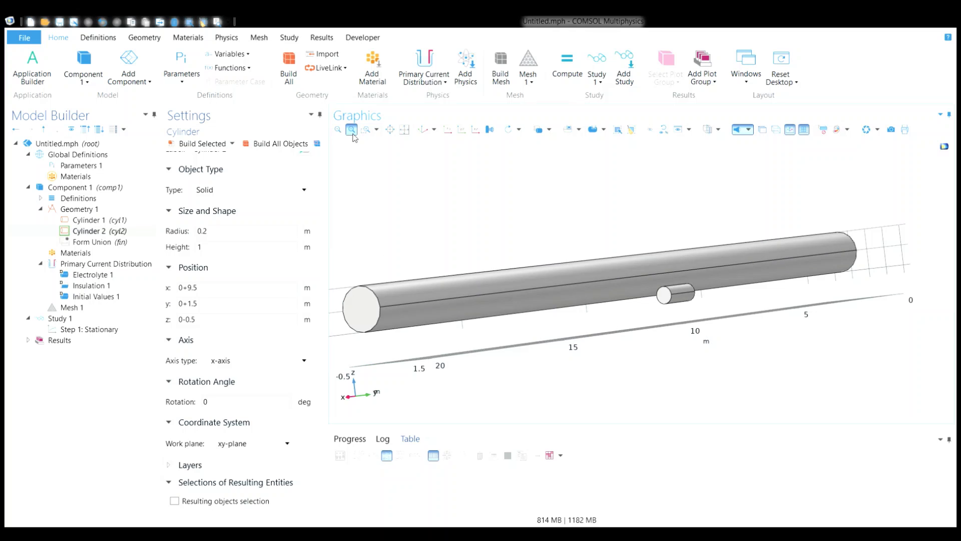
click(352, 129)
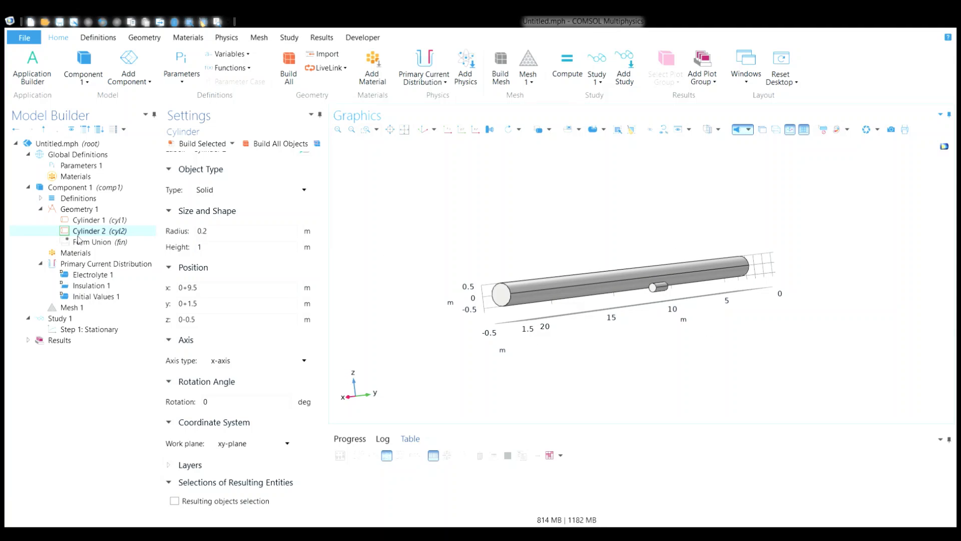
Add a solid block to Geometry 1 with width 30 m, depth 10 m and height 10 m, and build it.
click(80, 213)
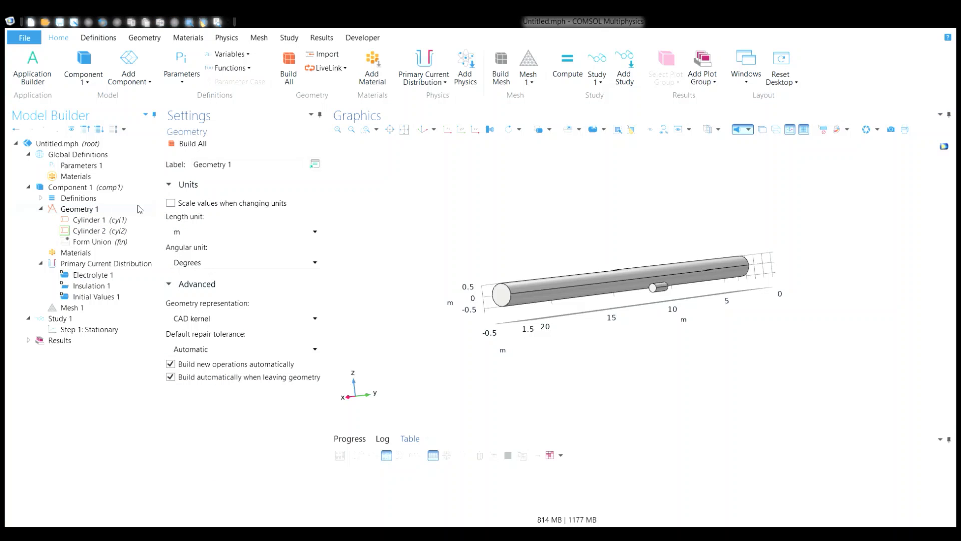
click(131, 151)
click(211, 246)
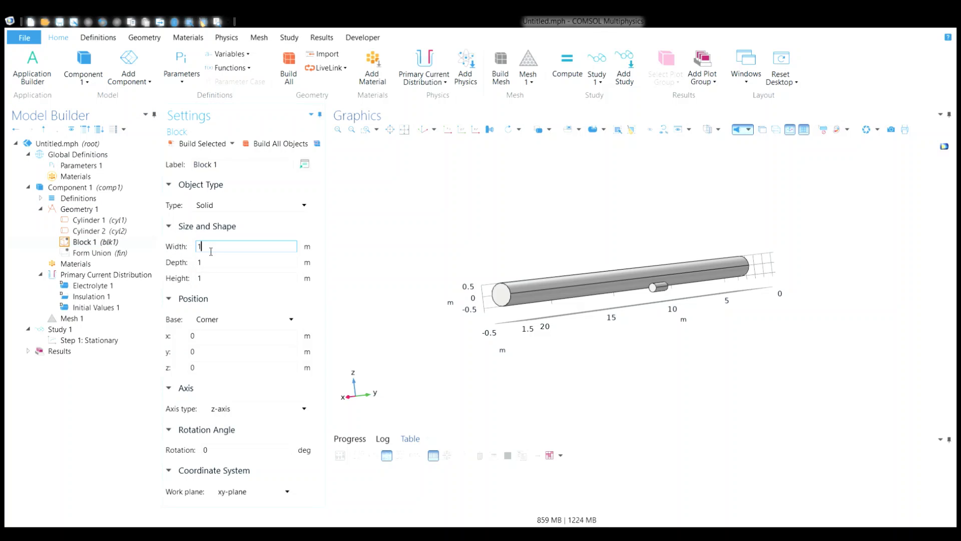
key(BackSpace)
text(30)
click(213, 267)
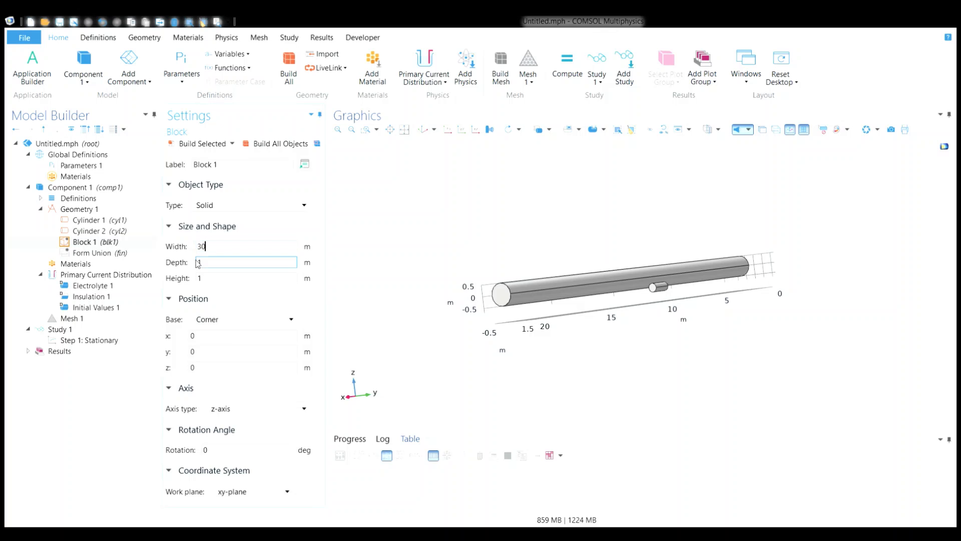
text(0)
click(213, 285)
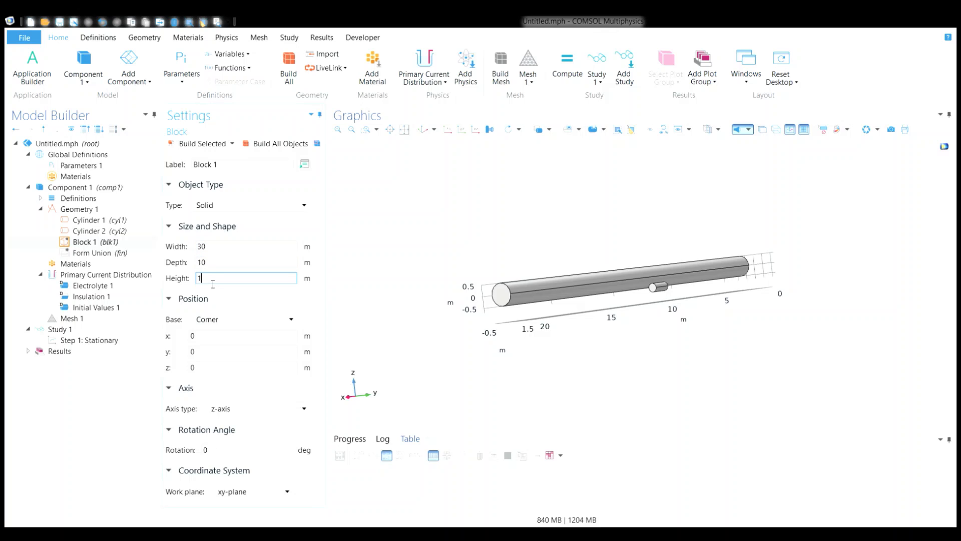
text(0)
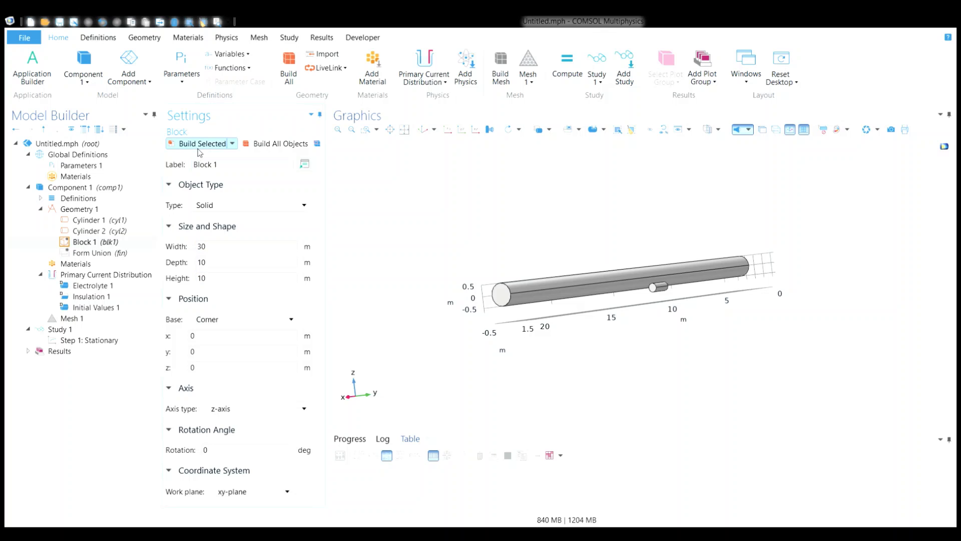
click(201, 143)
Set the block's position base to Center and rebuild it.
click(275, 354)
click(253, 319)
click(235, 332)
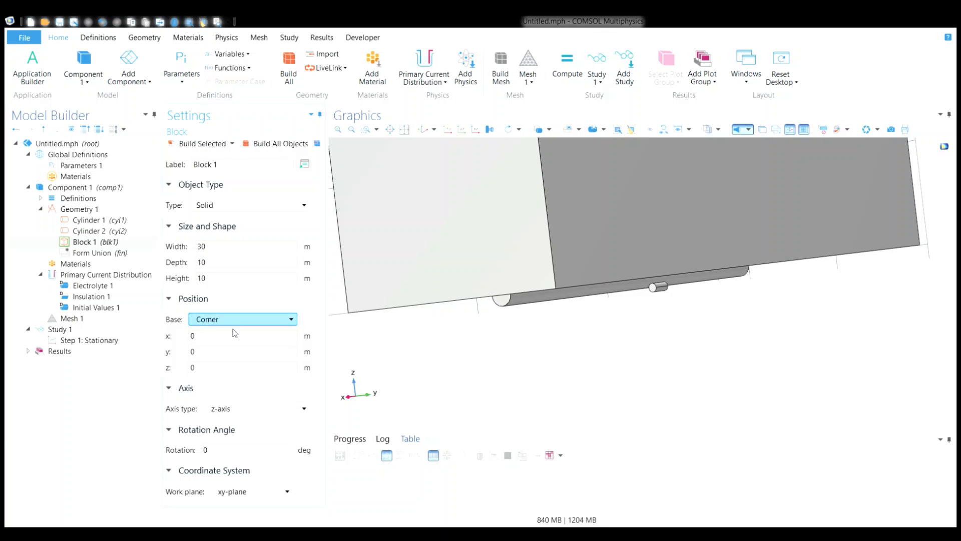
click(202, 143)
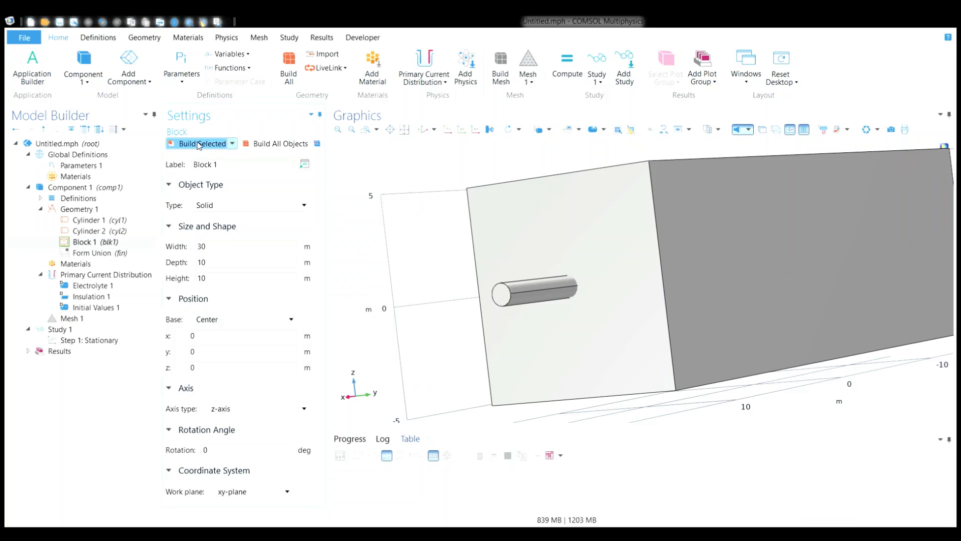
Show the geometry as a wireframe, set the block's x position to 0+10 m and rebuild it.
click(776, 130)
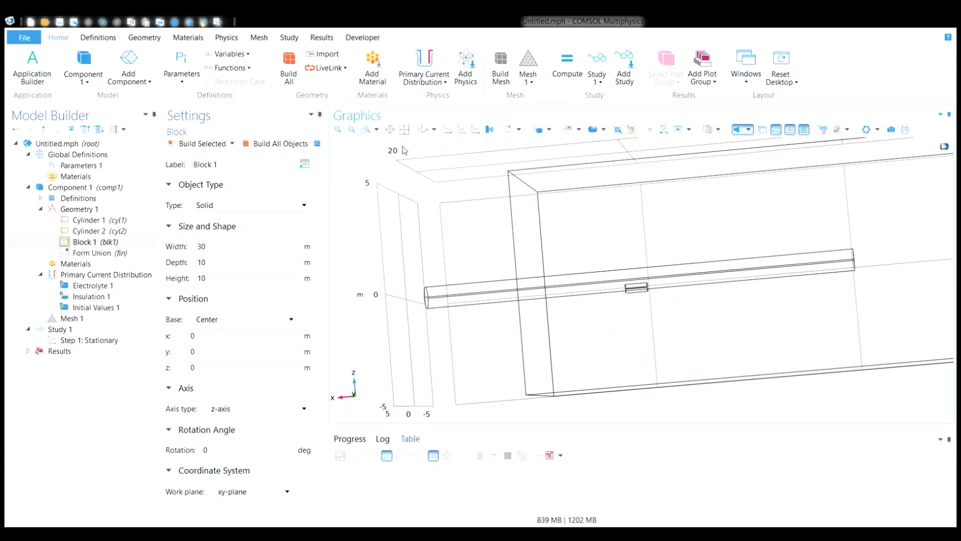
click(461, 130)
click(448, 130)
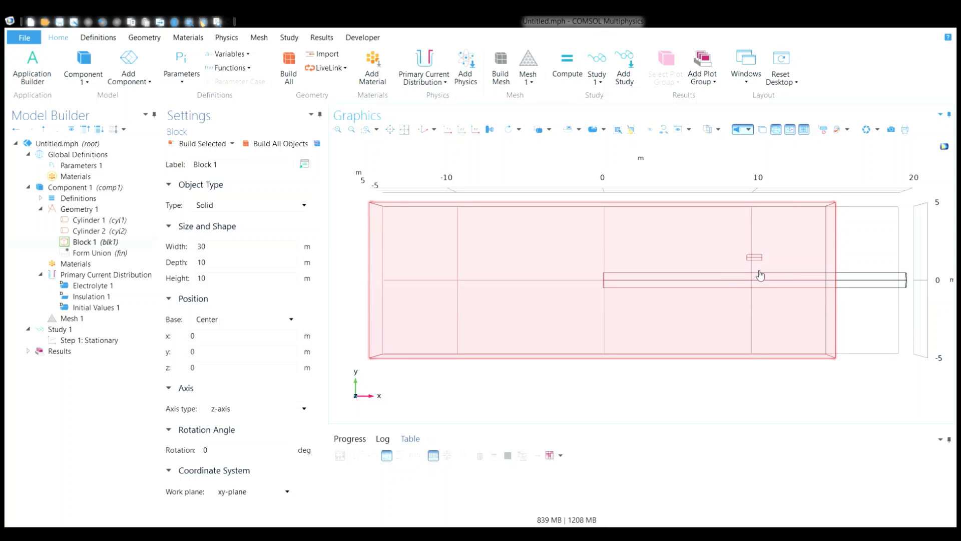
click(210, 342)
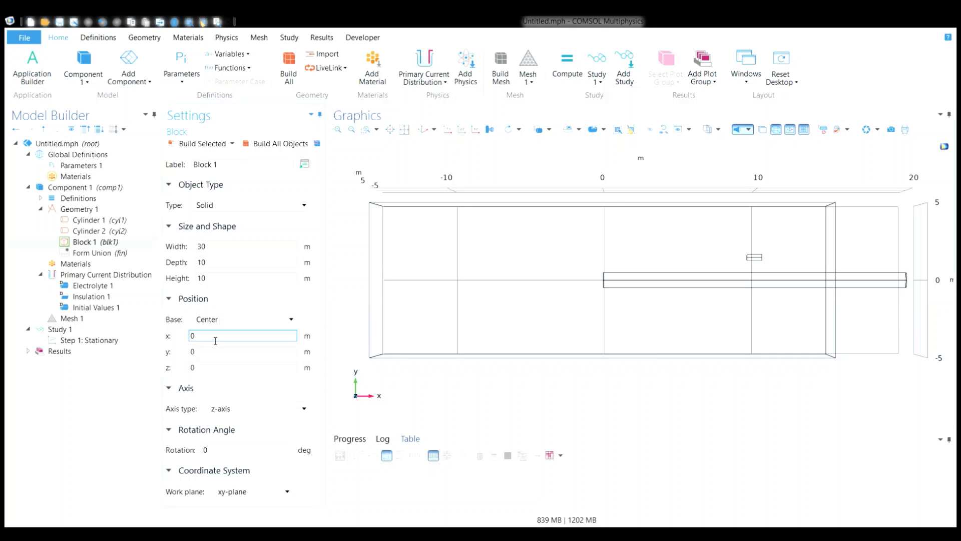
text(+10)
click(201, 143)
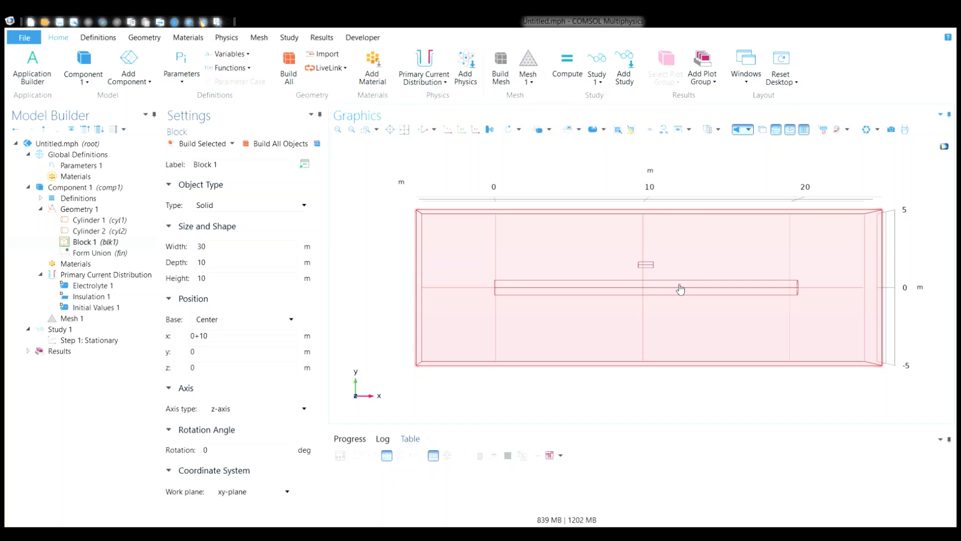
Set the block's z position to 0-3 m and rebuild it.
drag(658, 380, 661, 160)
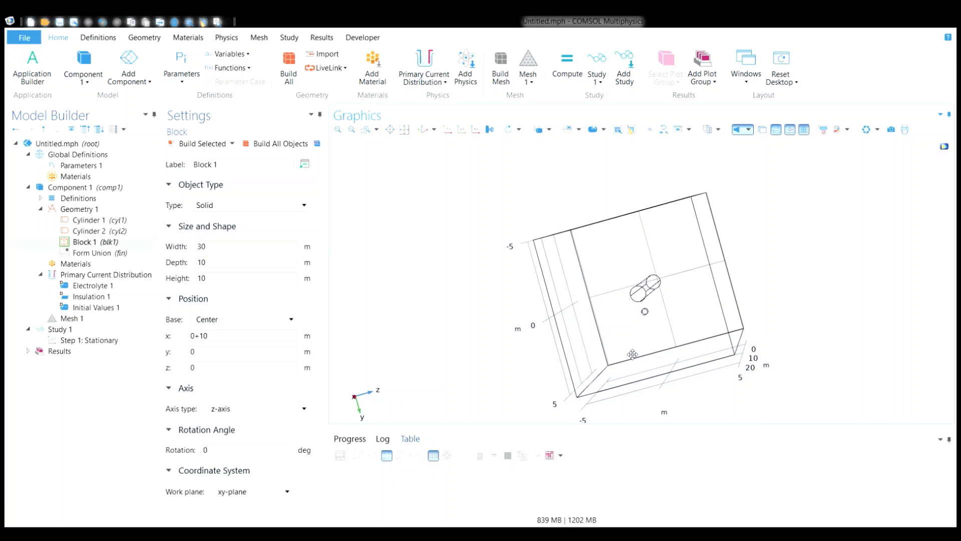
click(467, 130)
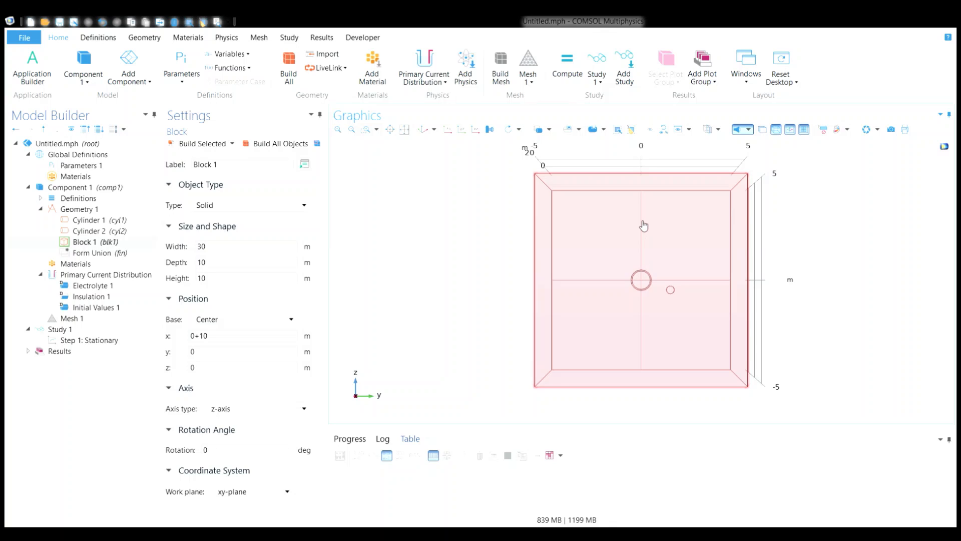
click(235, 369)
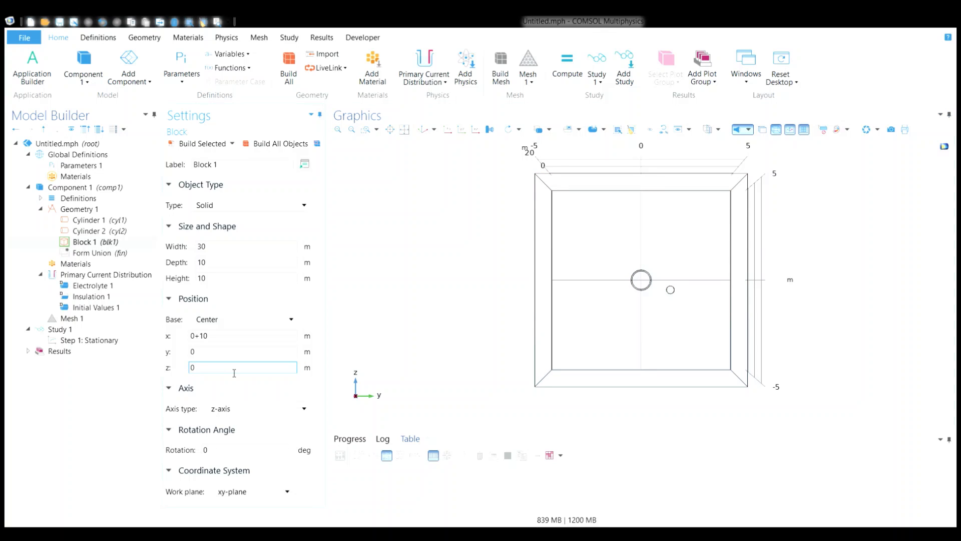
text(3)
click(213, 144)
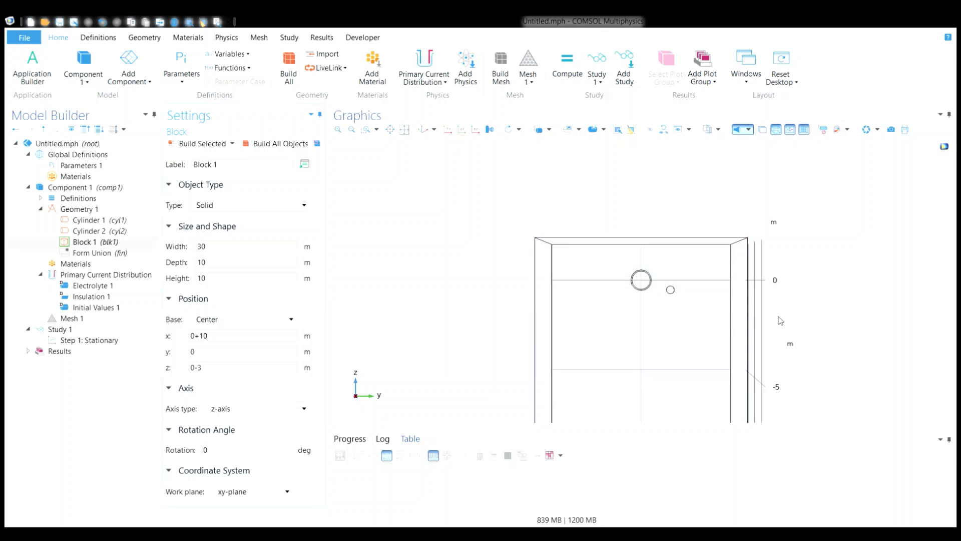
Add a Difference operation to Geometry 1 with the block as the object to add.
mouse_move(797, 315)
mouse_down()
mouse_move(721, 320)
mouse_move(809, 317)
mouse_move(800, 314)
mouse_up()
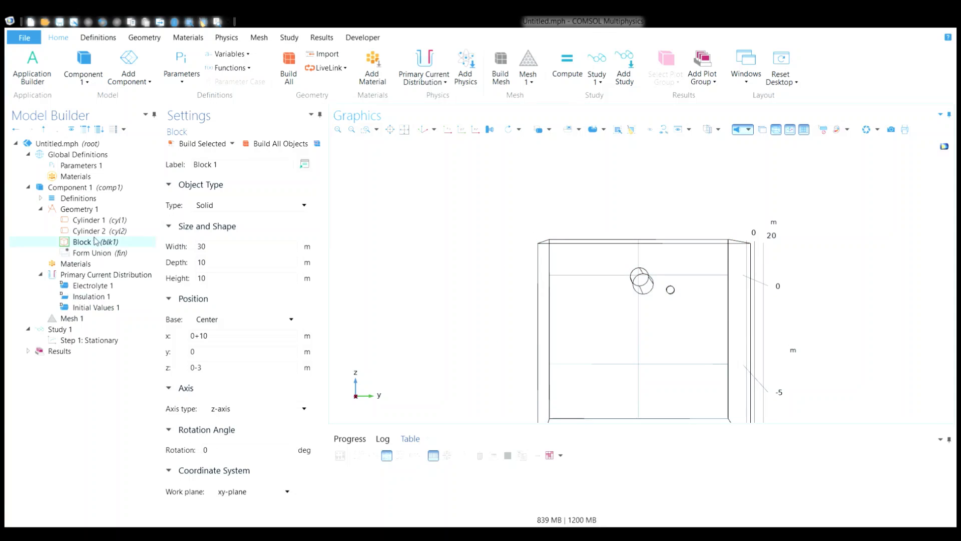
click(83, 212)
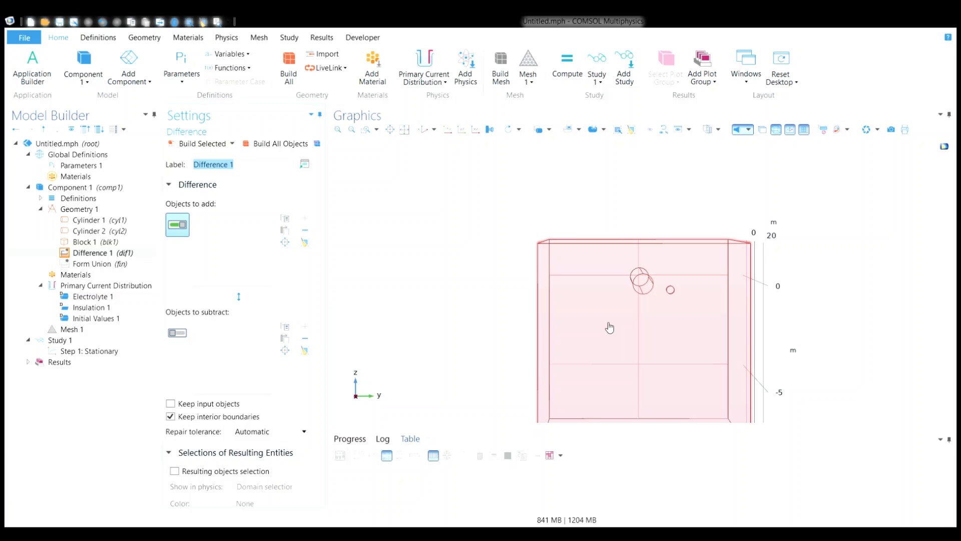
drag(609, 328, 610, 335)
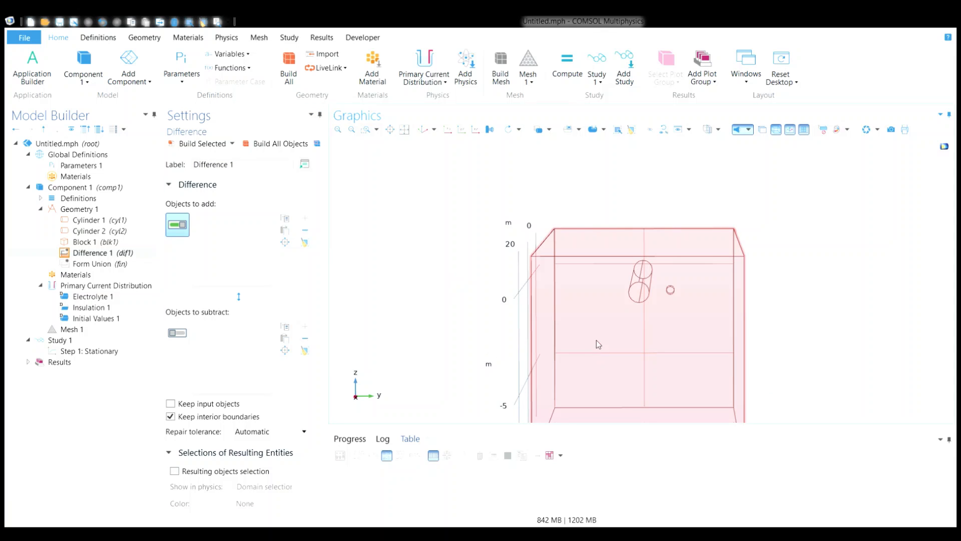
click(603, 343)
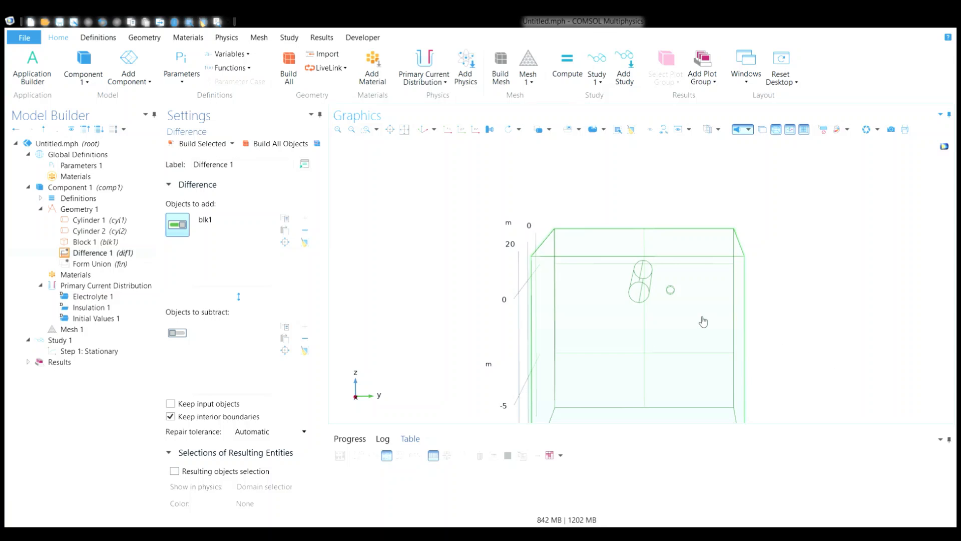
Select both cylinders as the objects to subtract from the block and build the Difference.
drag(700, 321, 584, 269)
click(181, 332)
click(571, 129)
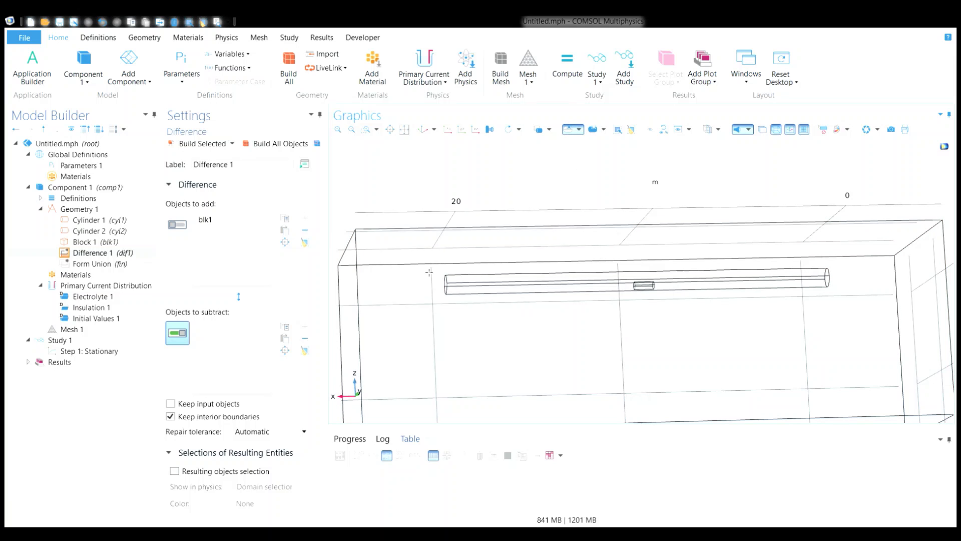
drag(421, 266, 859, 308)
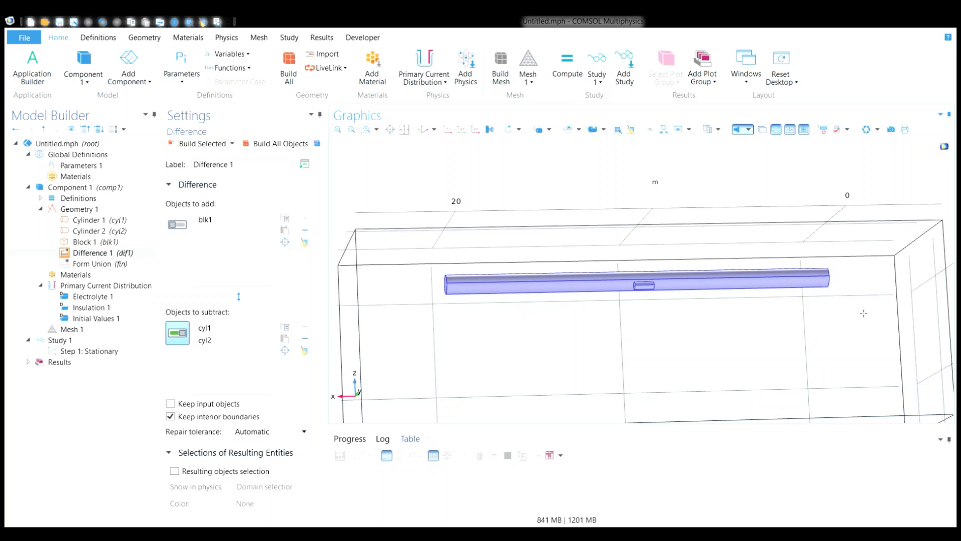
click(197, 144)
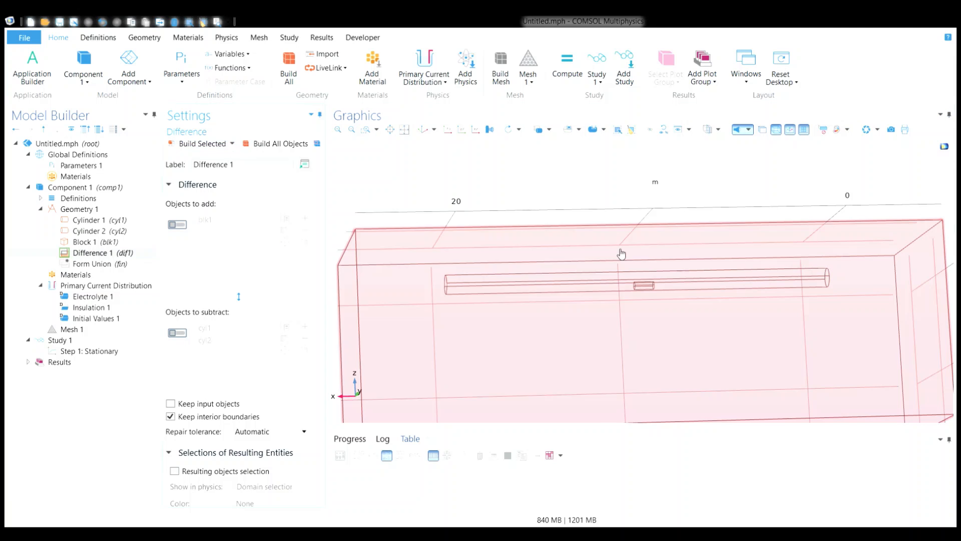
Build the Form Union operation to finalize the geometry.
click(75, 275)
click(88, 264)
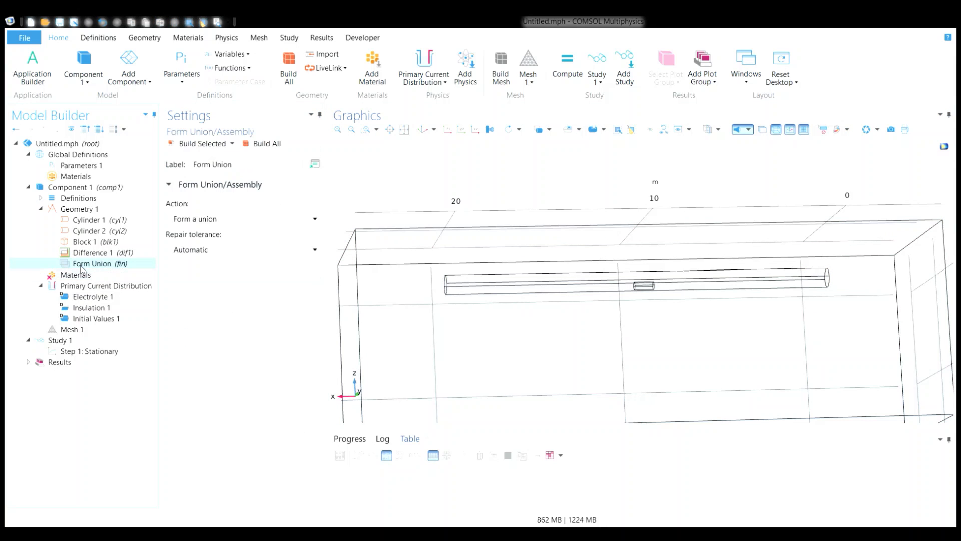
click(190, 145)
Add a blank material to the component for all domains and set its electrolyte conductivity to 1/20 S/m.
click(72, 276)
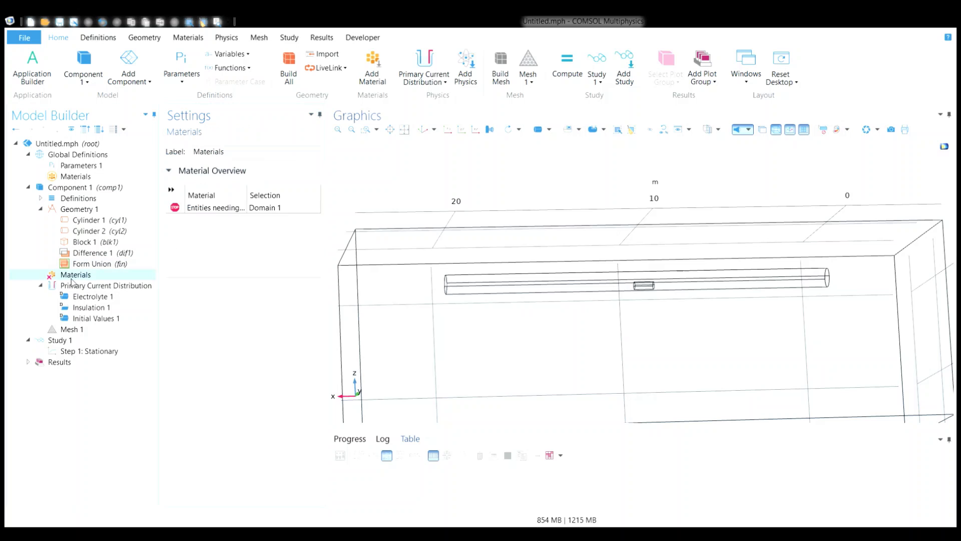
click(136, 323)
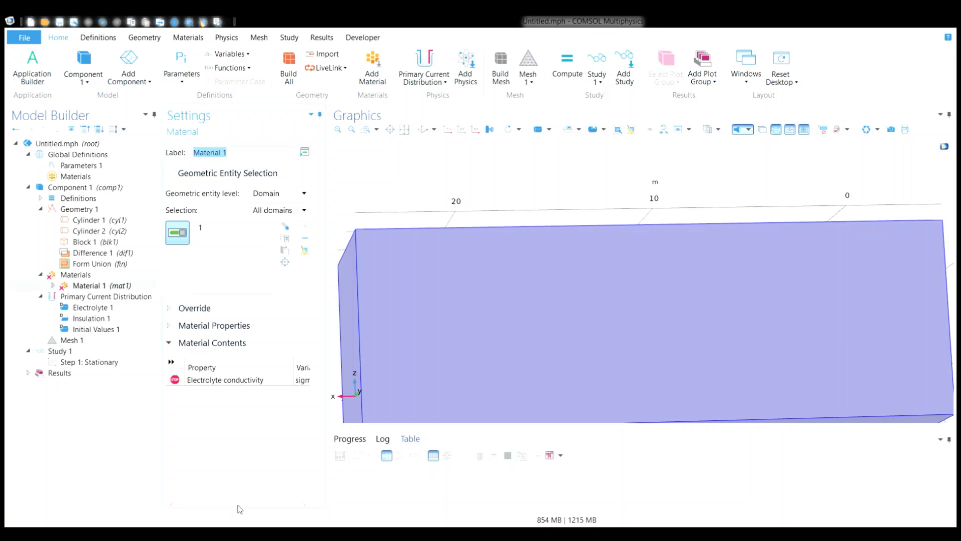
mouse_move(245, 505)
mouse_down()
mouse_move(275, 503)
mouse_move(251, 505)
mouse_up()
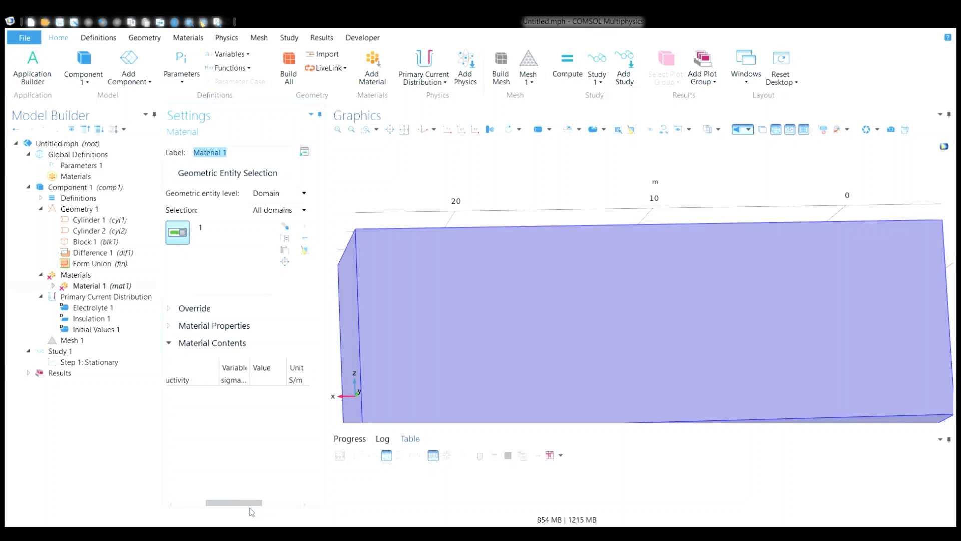
click(264, 383)
click(265, 384)
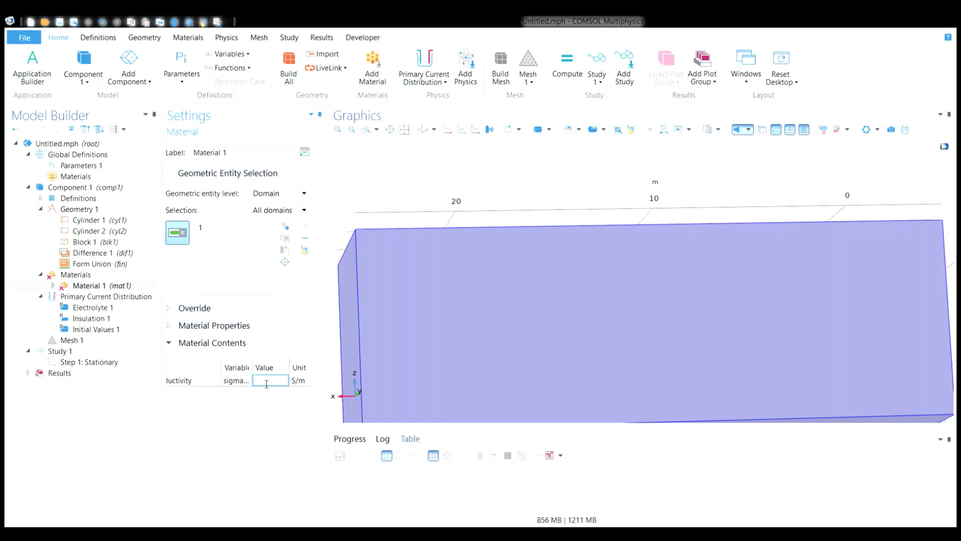
text(1/)
text(20)
drag(260, 504, 228, 504)
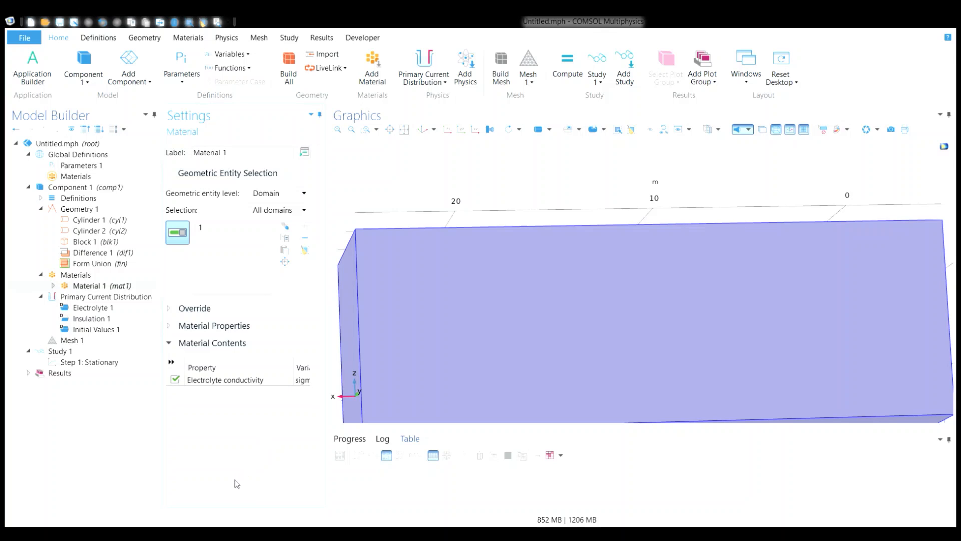
mouse_move(216, 503)
mouse_down()
mouse_move(242, 503)
mouse_move(205, 503)
mouse_up()
Add an Electrode Surface boundary condition to Primary Current Distribution, keeping its boundary selection Manual.
click(88, 299)
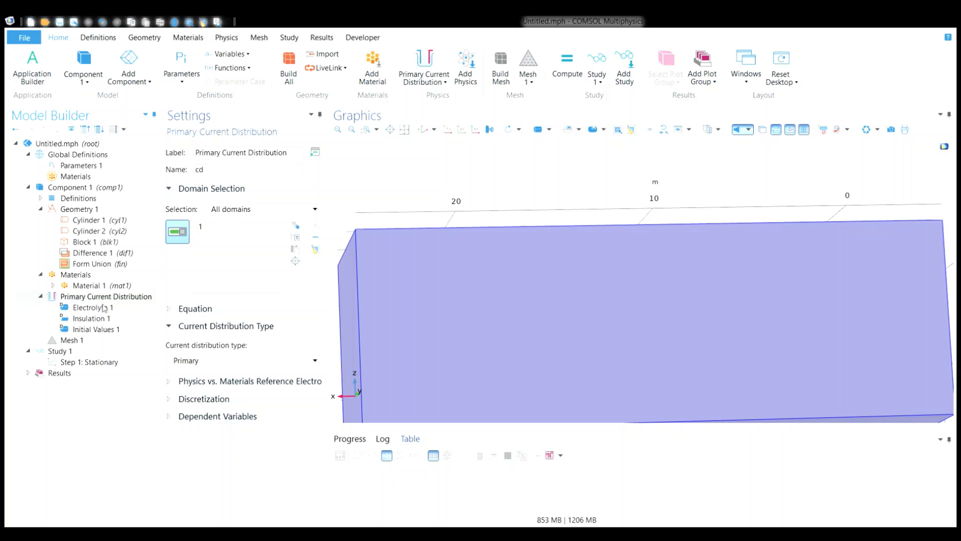
click(156, 106)
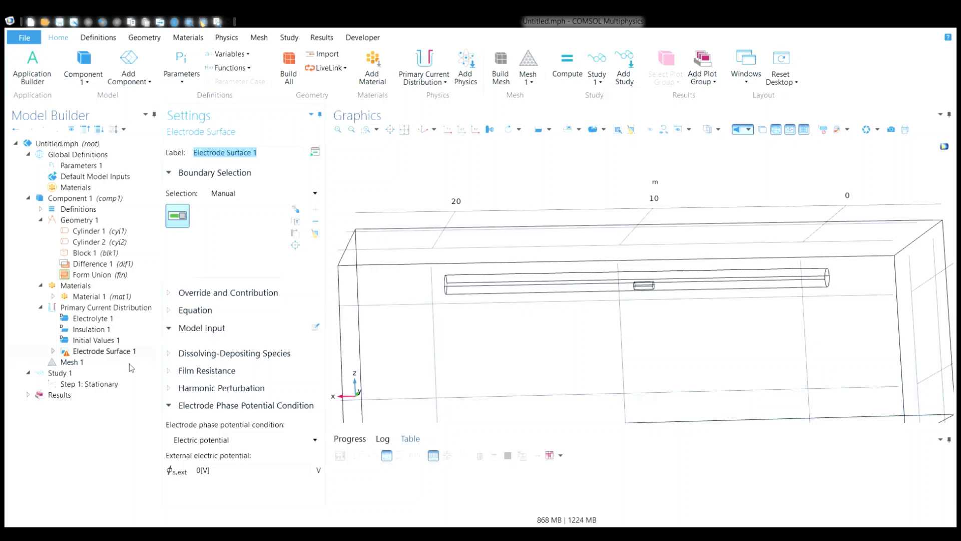
click(248, 194)
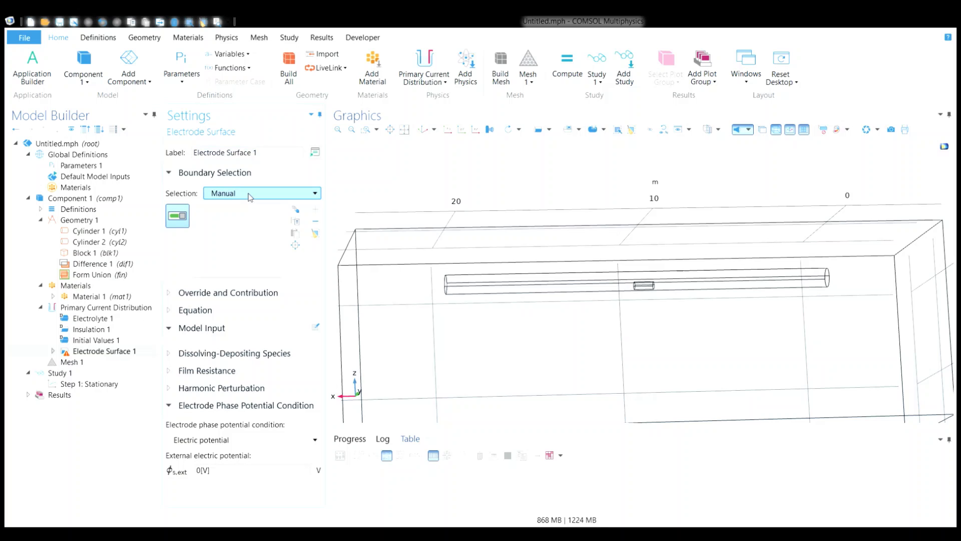
click(241, 252)
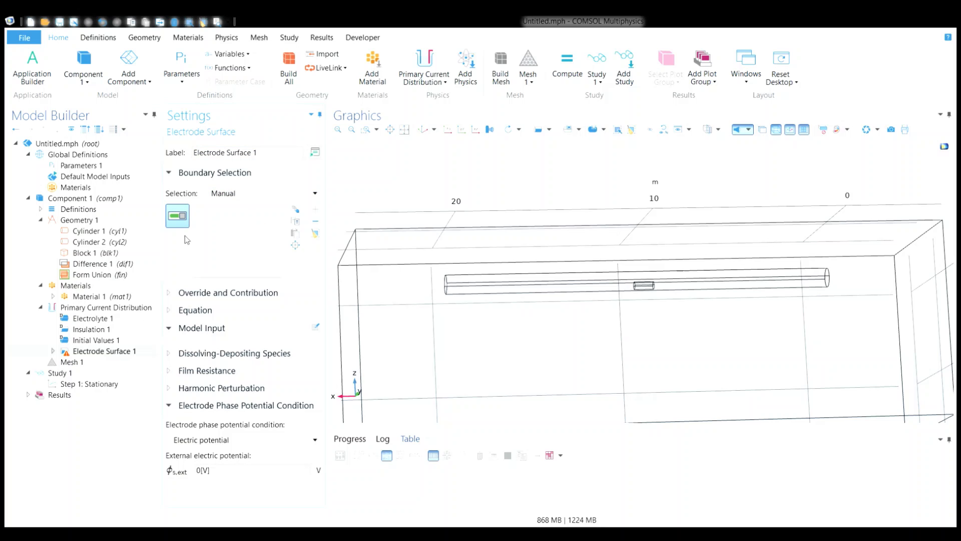
Create a new cumulative selection for the long cylinder to contribute to.
click(100, 232)
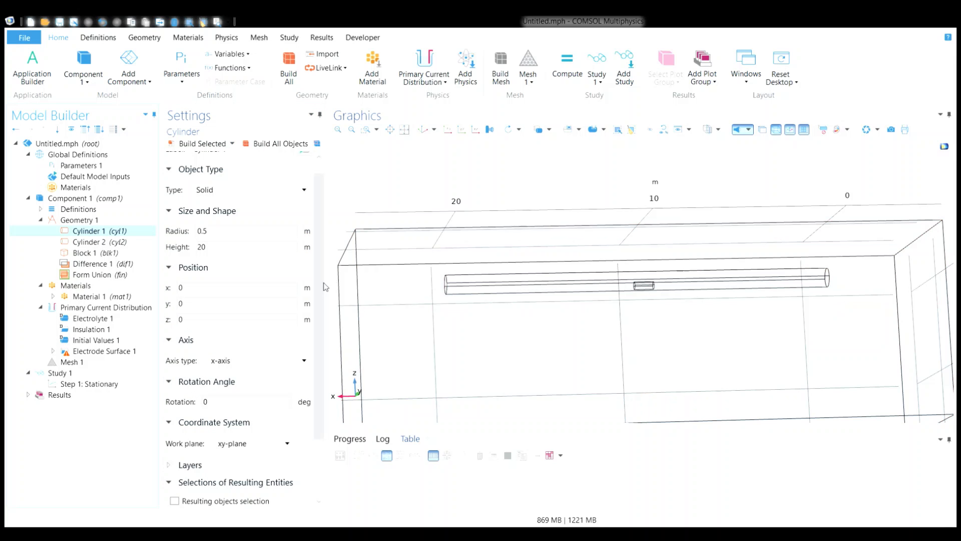
scroll(321, 301, down, 3)
scroll(314, 345, down, 1)
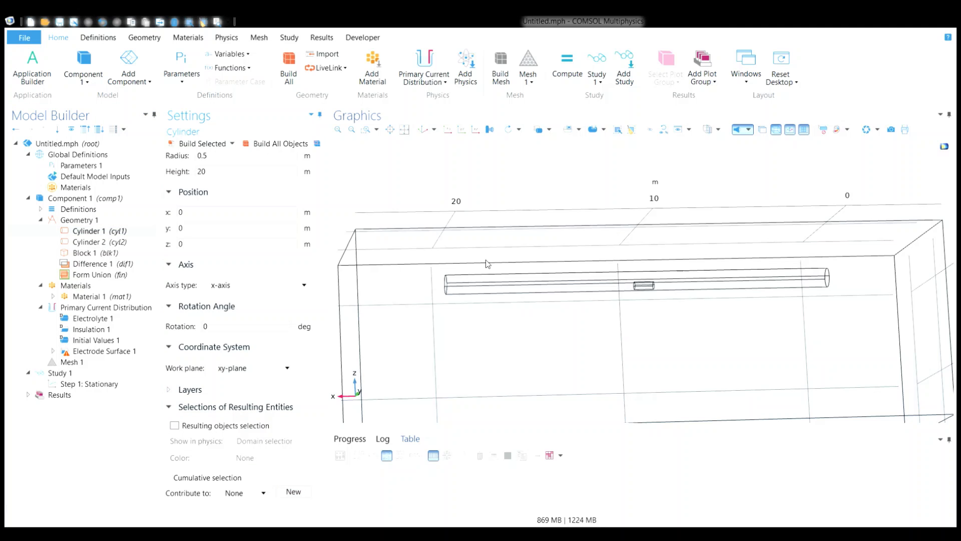
click(505, 292)
Create a new cumulative selection named Anode for the short cylinder to contribute to.
click(120, 242)
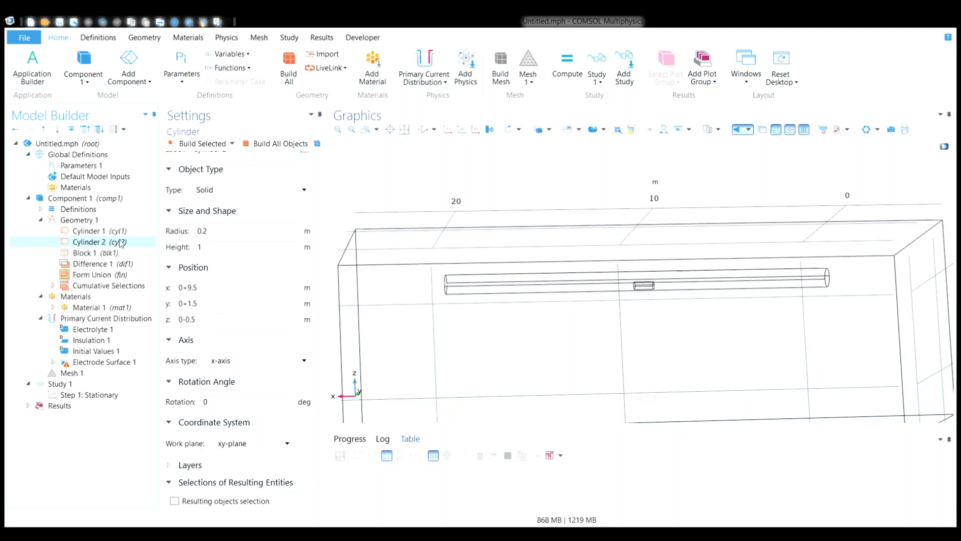
drag(318, 393, 319, 458)
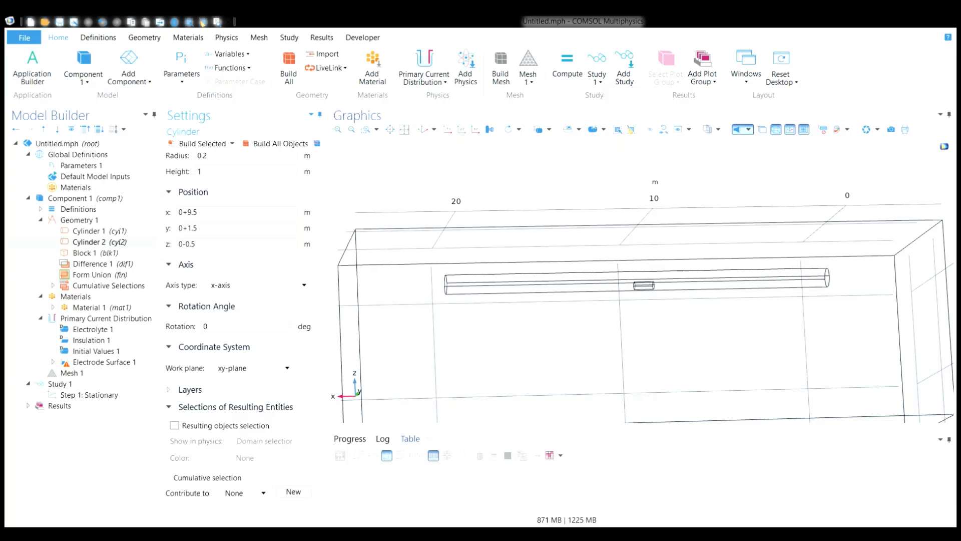
click(513, 283)
Create a new cumulative selection named Sand for the electrolyte block to contribute to.
click(78, 253)
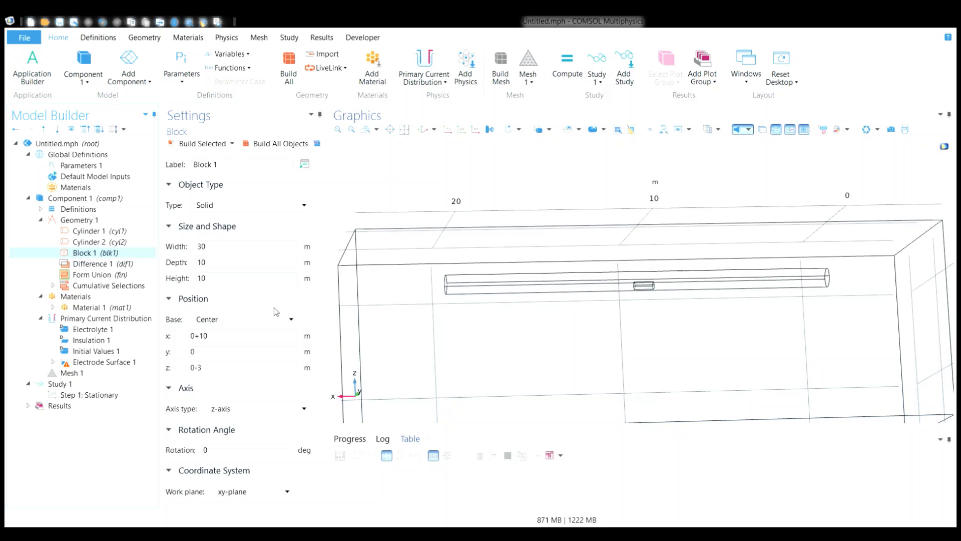
scroll(308, 351, down, 3)
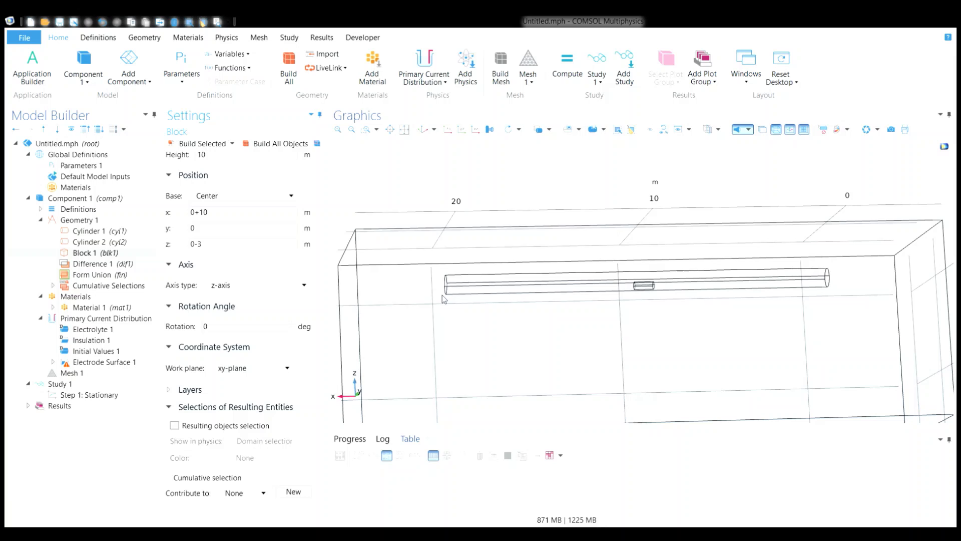
click(517, 291)
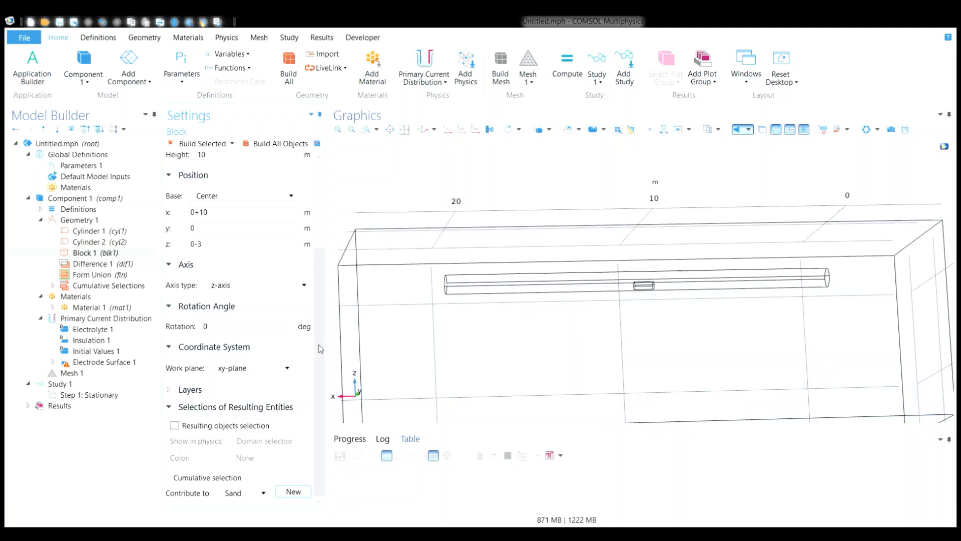
scroll(319, 350, up, 2)
scroll(315, 360, down, 2)
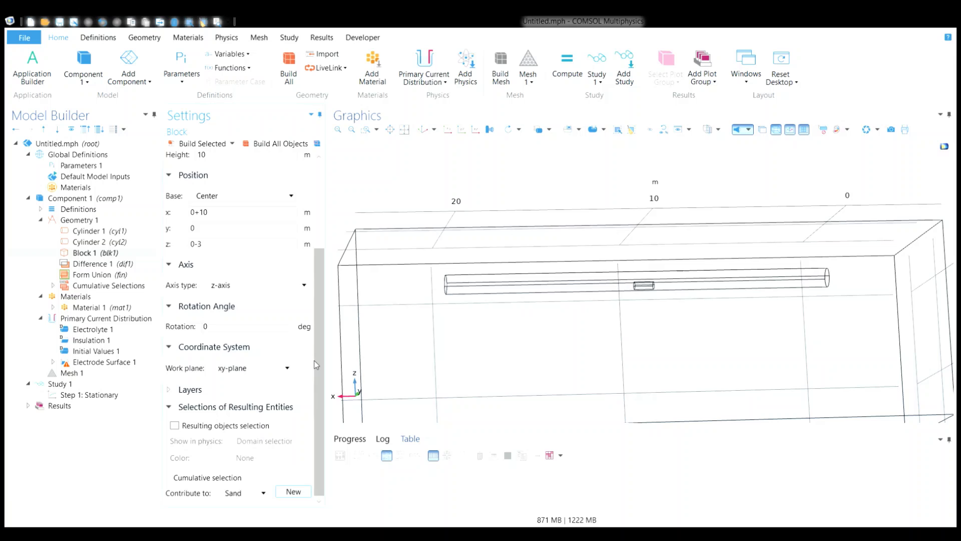
scroll(315, 360, up, 2)
scroll(316, 343, down, 1)
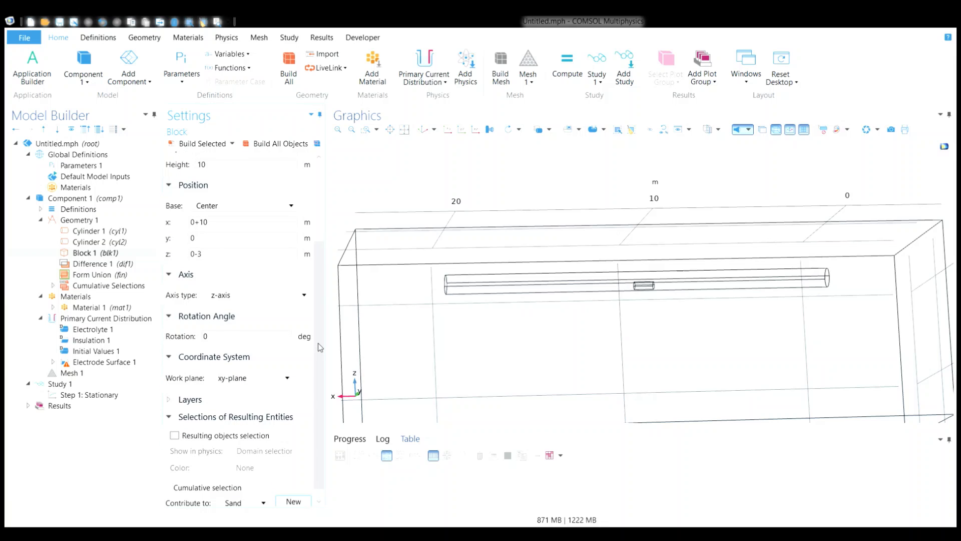
scroll(319, 345, down, 1)
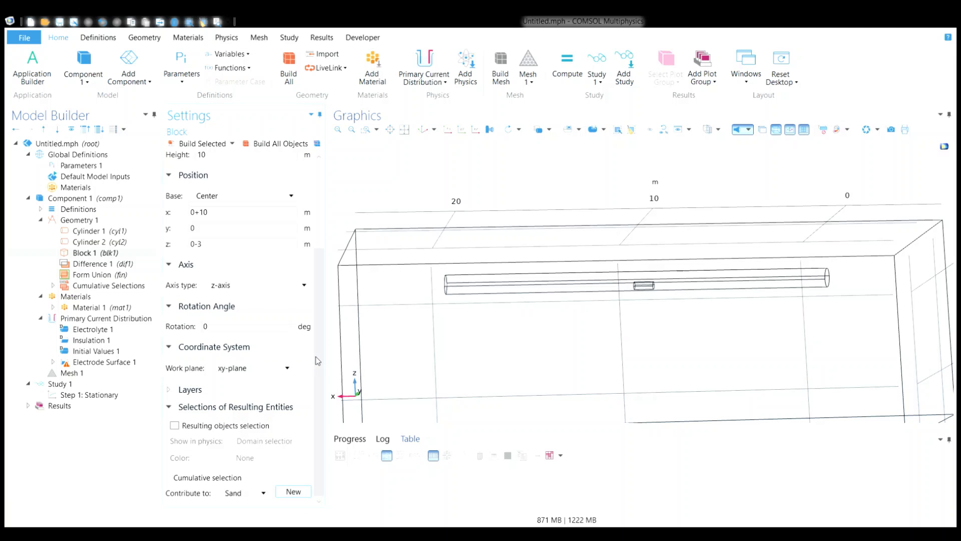
Assign the Anode selection as the boundaries of the electrode surface condition.
click(97, 363)
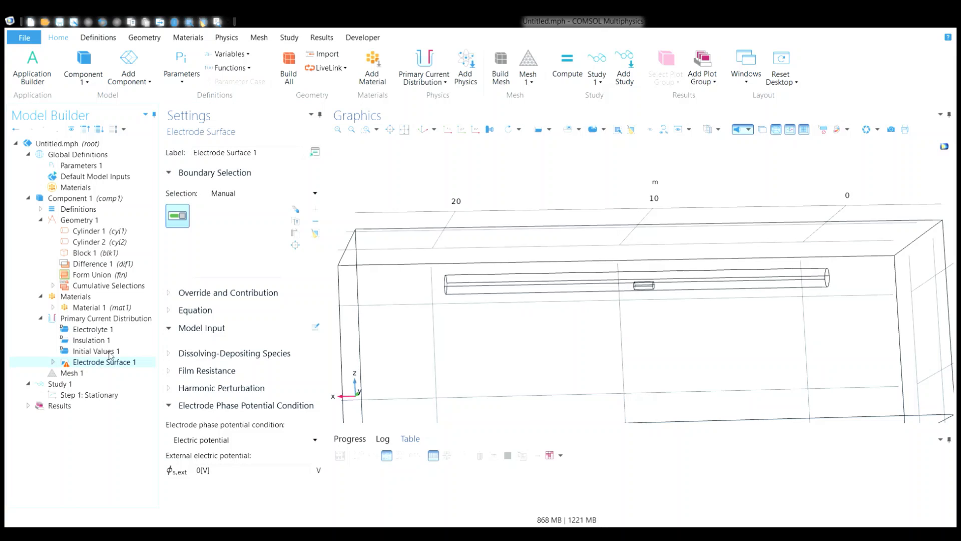
click(246, 198)
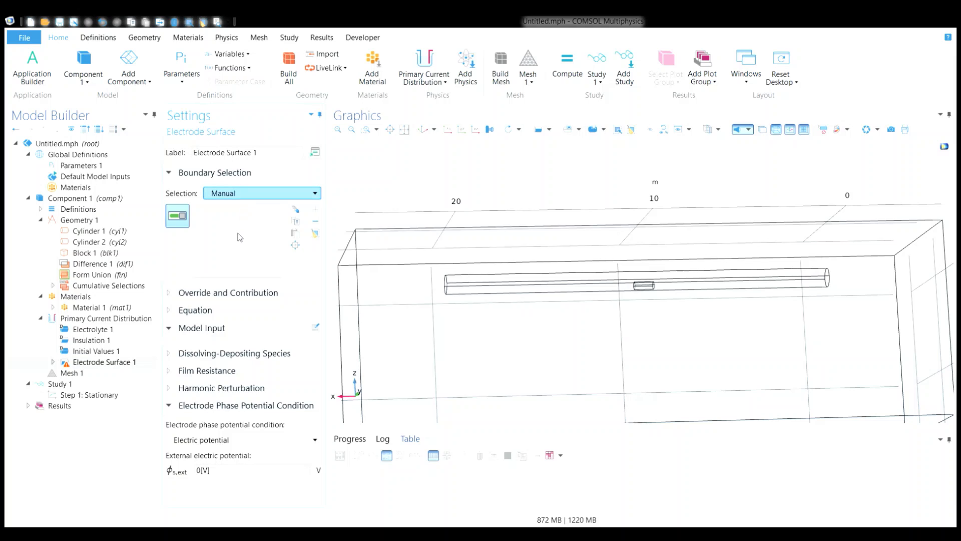
key(Down)
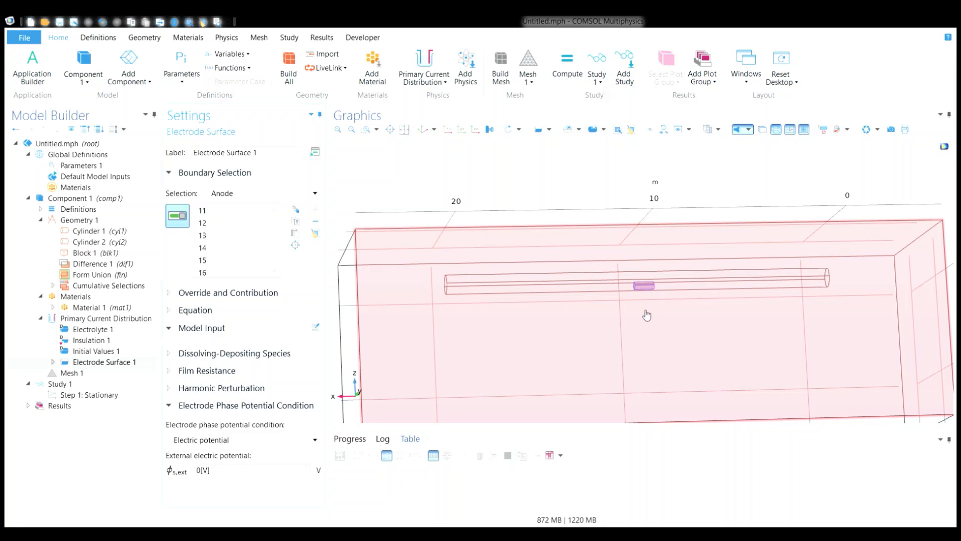
drag(644, 316, 637, 326)
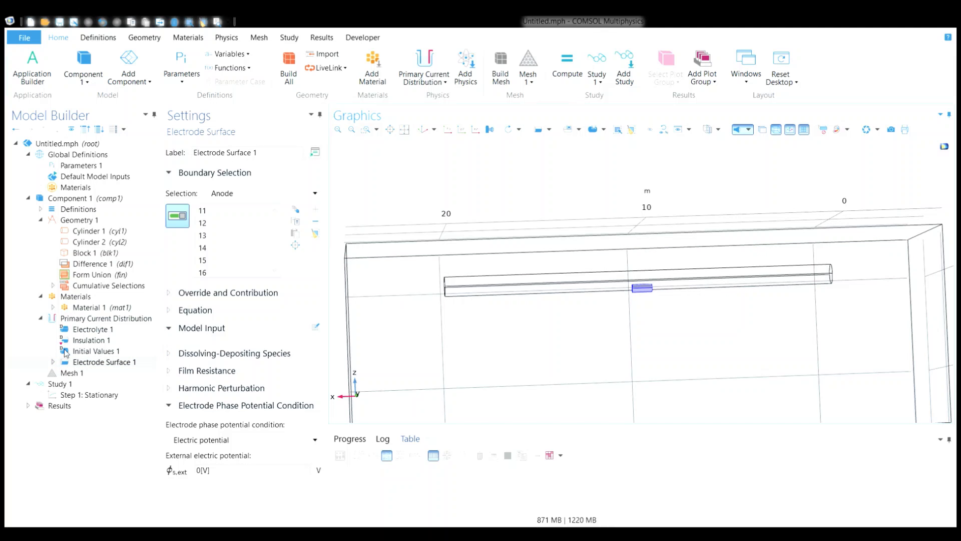
Set the user-defined equilibrium potential of the anode's electrode reaction to -1.75 V.
click(53, 361)
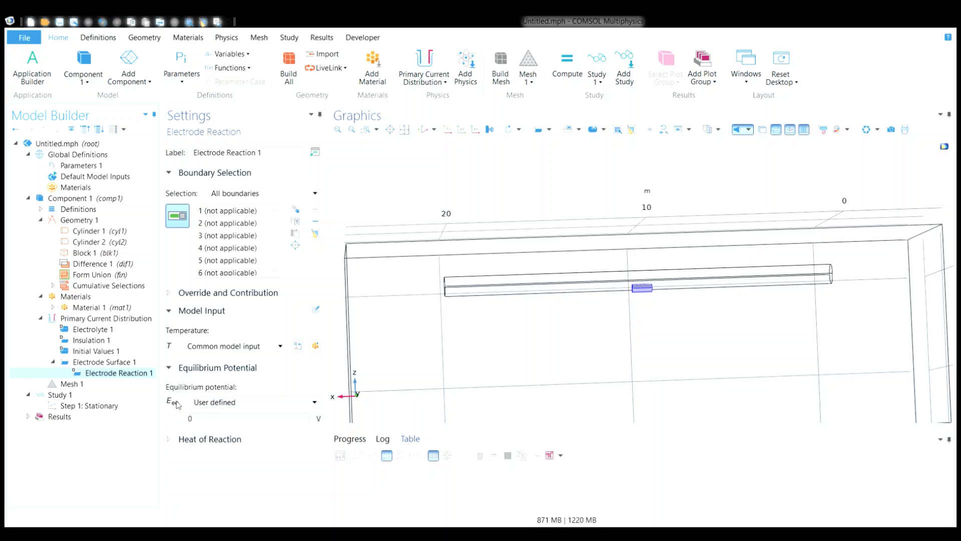
click(195, 420)
key(BackSpace)
text(-)
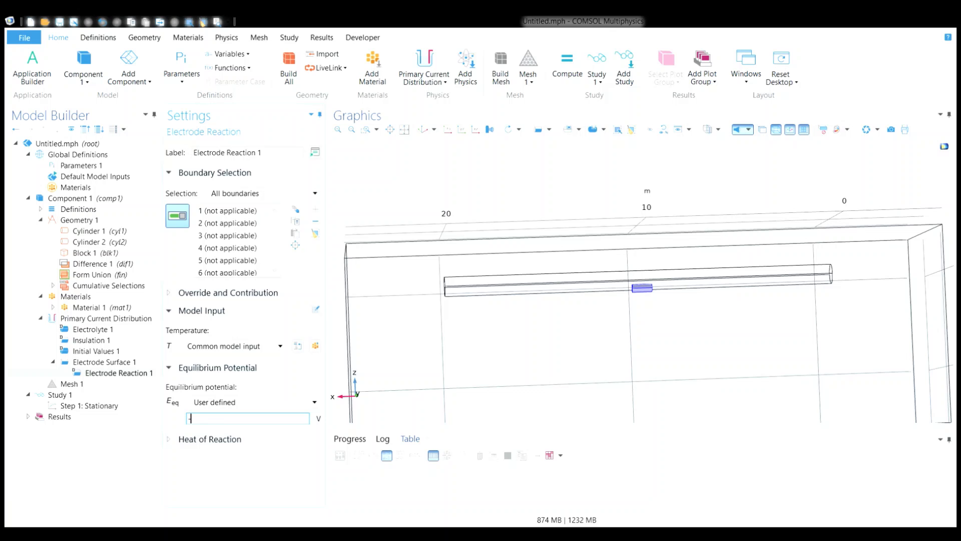
text(1.7)
text(5)
key(BackSpace)
text(75)
key(Return)
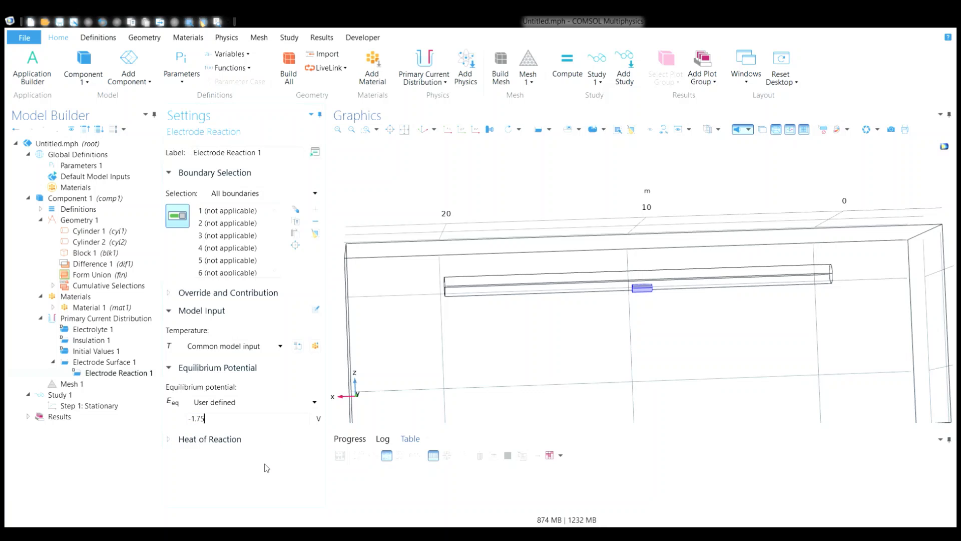
Add an Electrolyte Current Density condition on the Pipeline selection with an inward current density of -0.020 A/m^2.
click(83, 321)
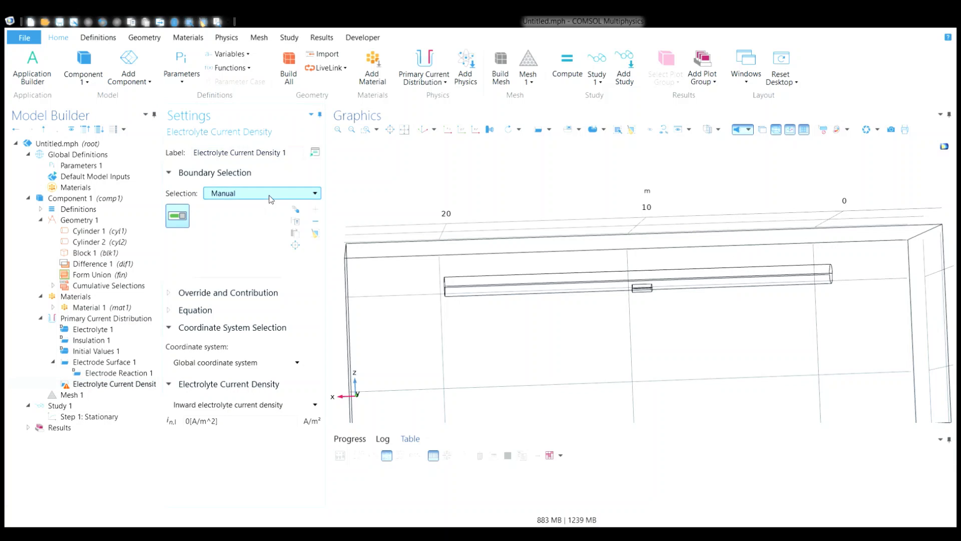
click(271, 193)
click(241, 236)
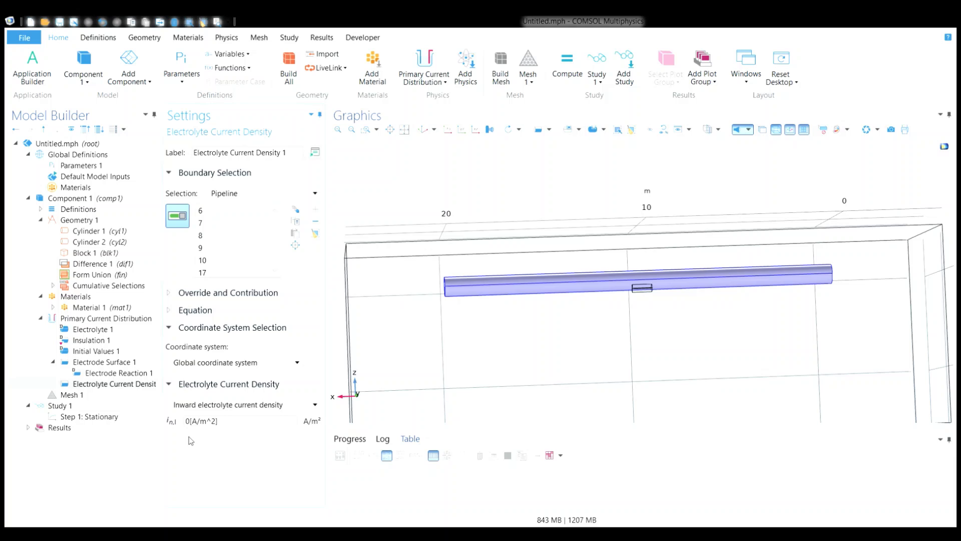
click(191, 425)
key(BackSpace)
text(-0.020)
click(119, 366)
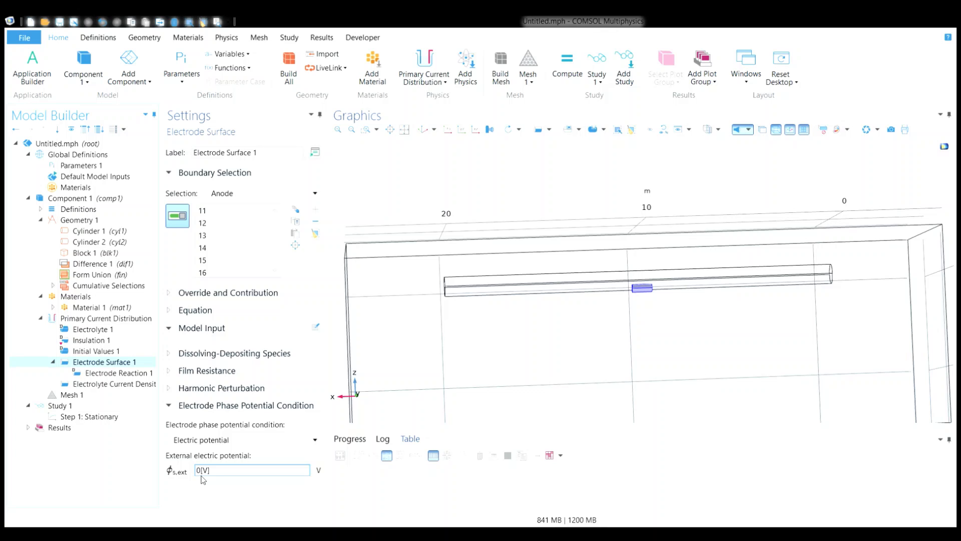
click(110, 386)
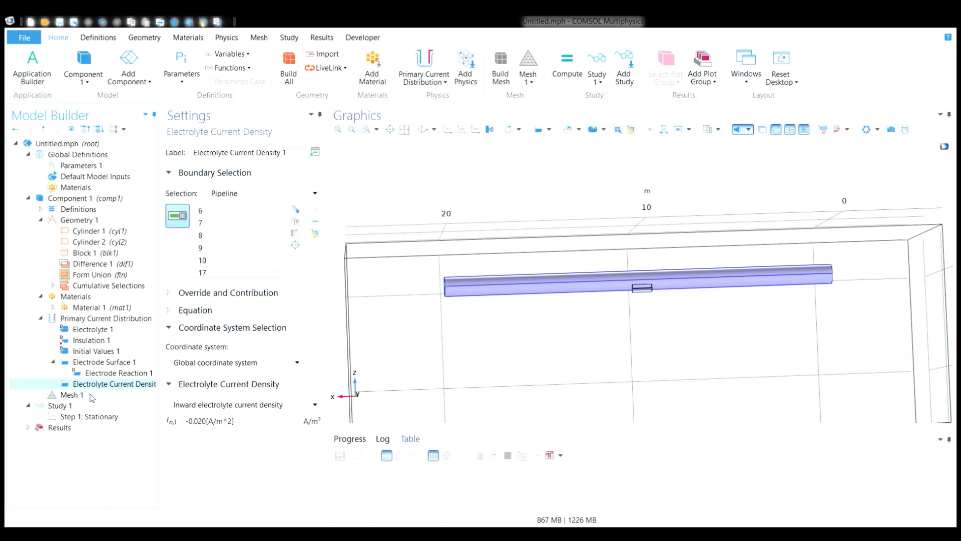
Build the physics-controlled mesh with Normal element size and turn on transparency to see the meshed cylinders inside the block.
click(90, 395)
click(189, 145)
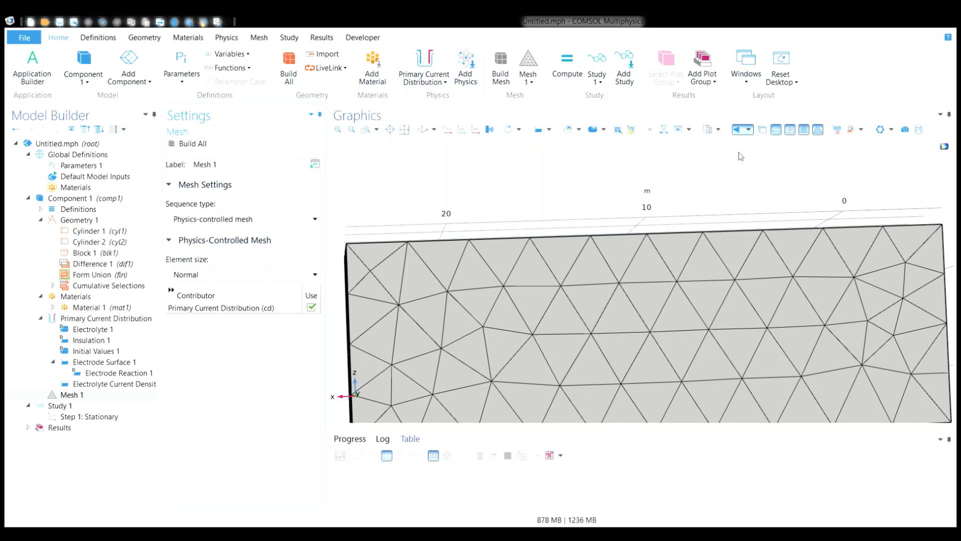
click(762, 130)
drag(651, 301, 726, 301)
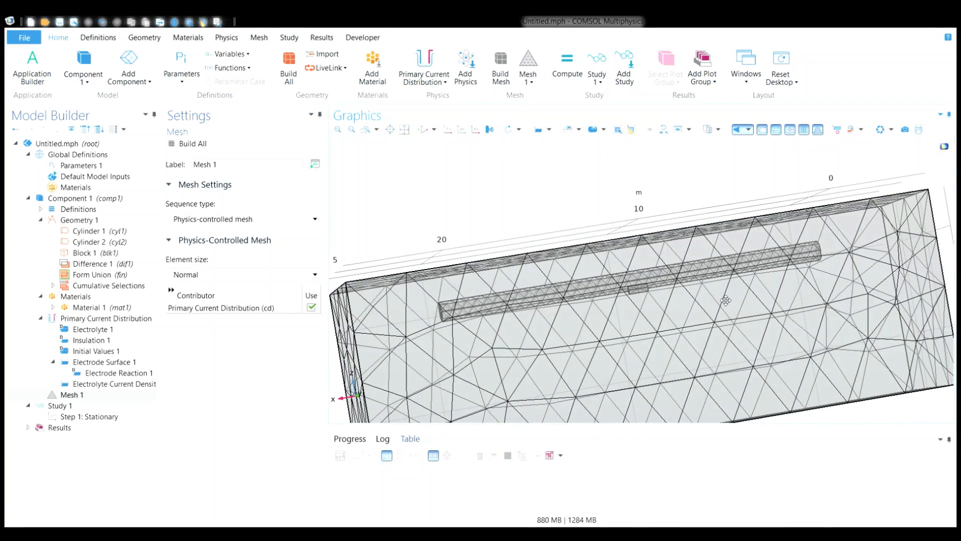
Compute the stationary study with default plots generated.
click(76, 407)
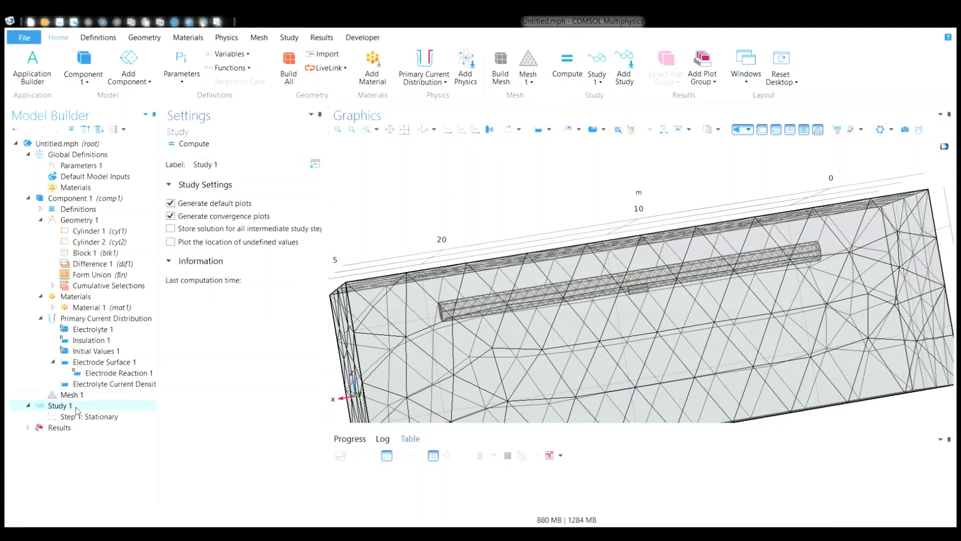
click(202, 144)
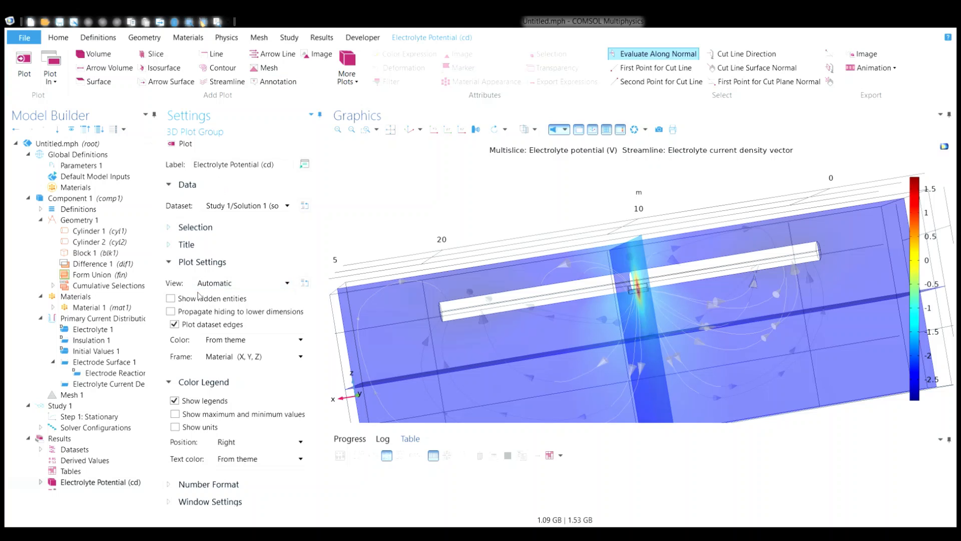
Examine the electrolyte potential plot and the electrolyte current density streamlines around the pipeline and anode from several angles.
scroll(150, 315, down, 2)
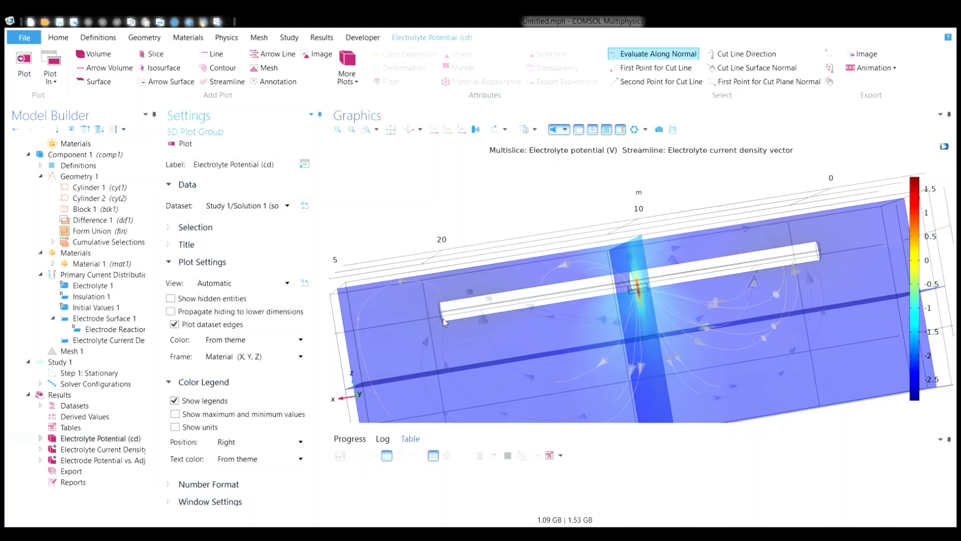
drag(822, 374, 729, 317)
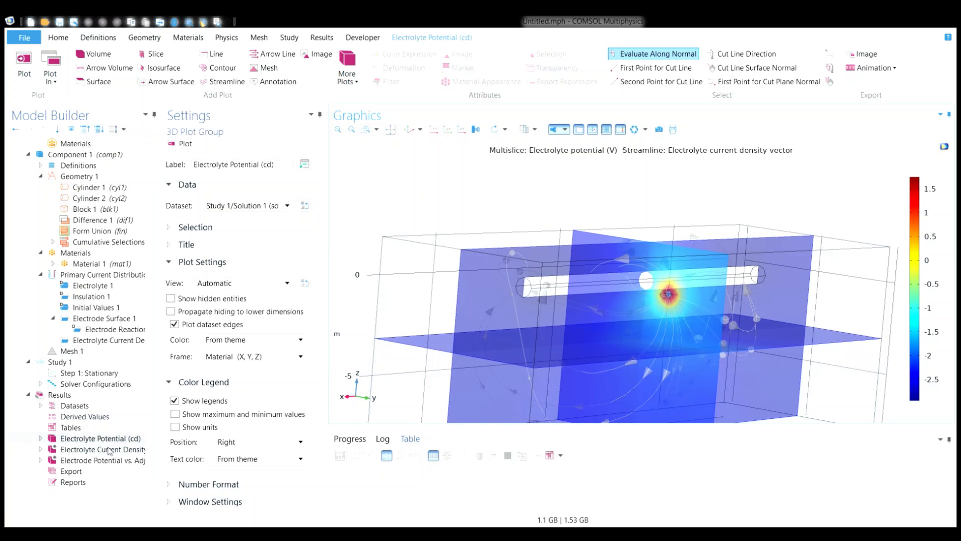
drag(698, 382, 646, 371)
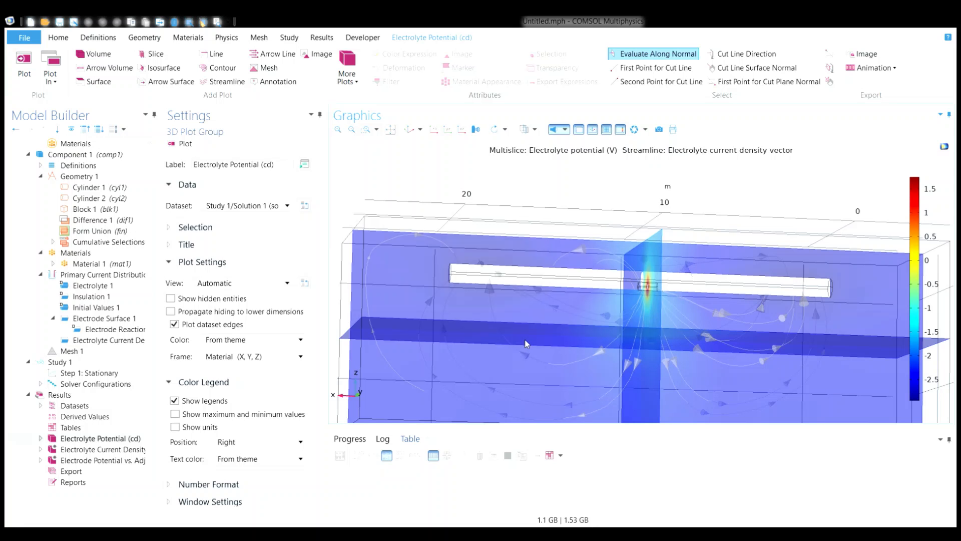
drag(803, 376, 792, 394)
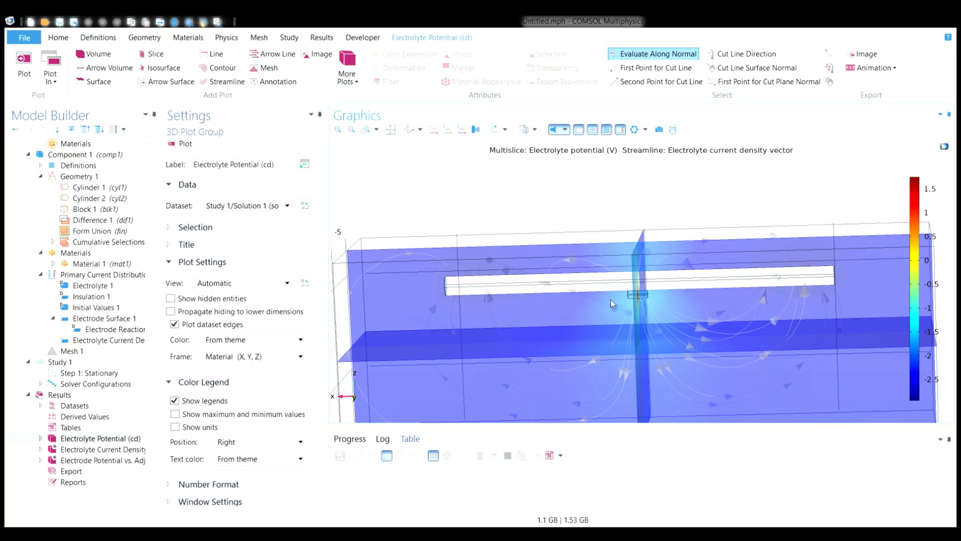
drag(788, 341, 770, 321)
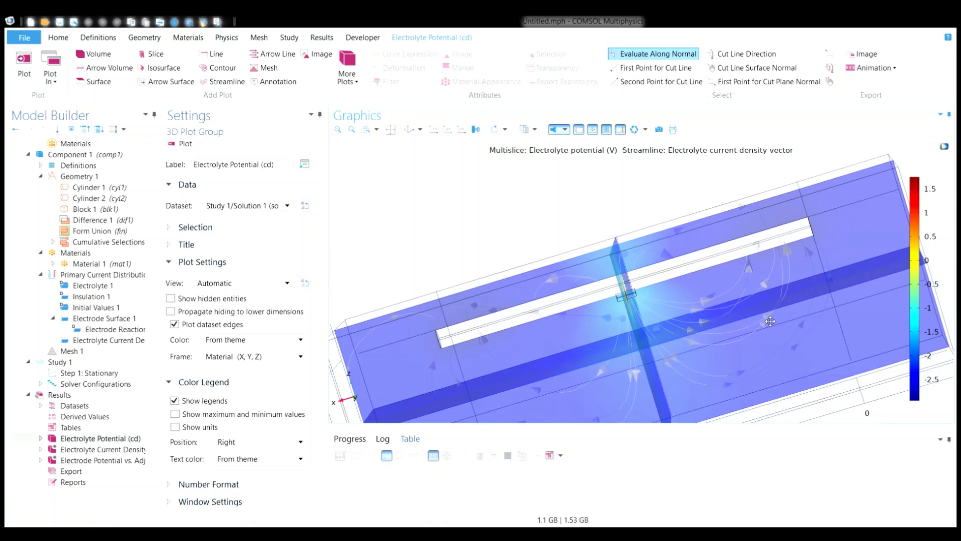
click(118, 450)
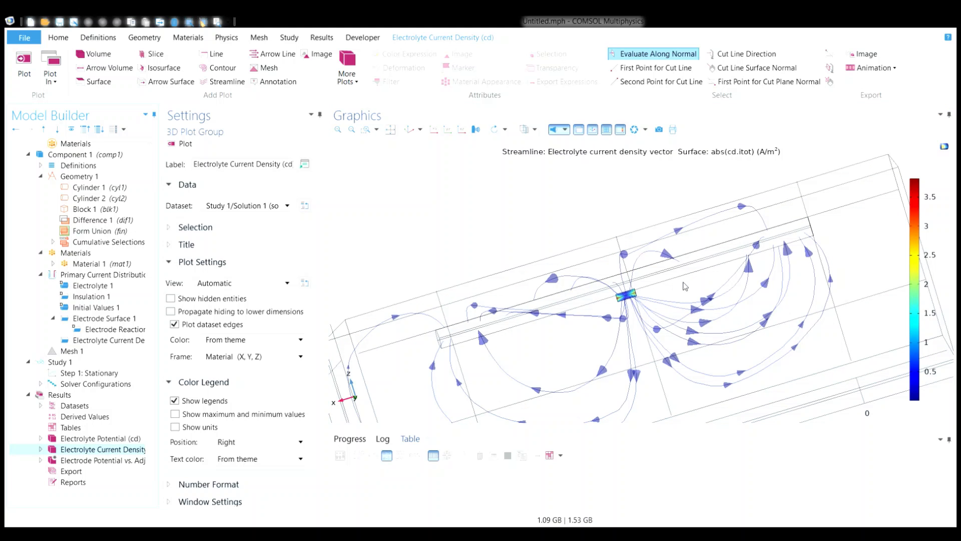
drag(480, 271, 465, 219)
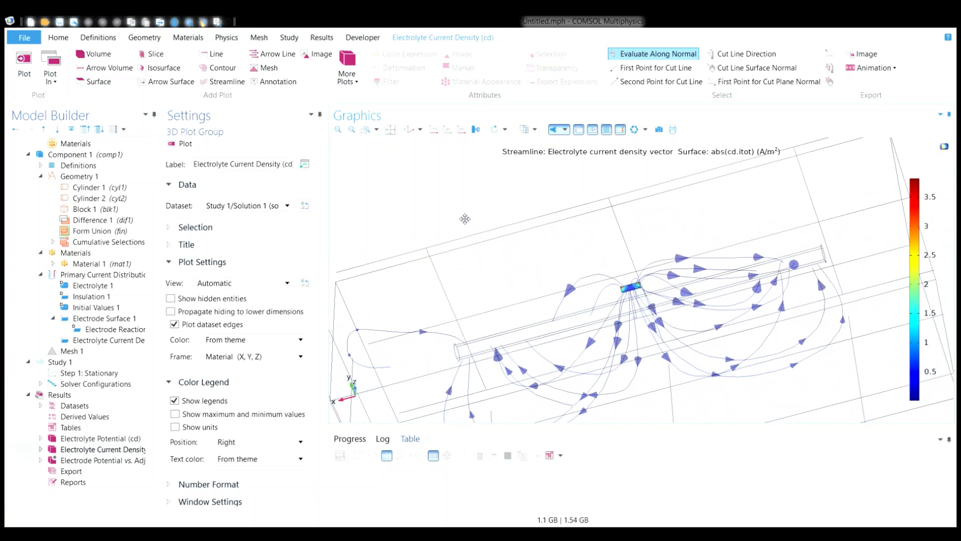
Show units in the color legend of the Electrode Potential vs. Adjacent Reference plot.
click(114, 461)
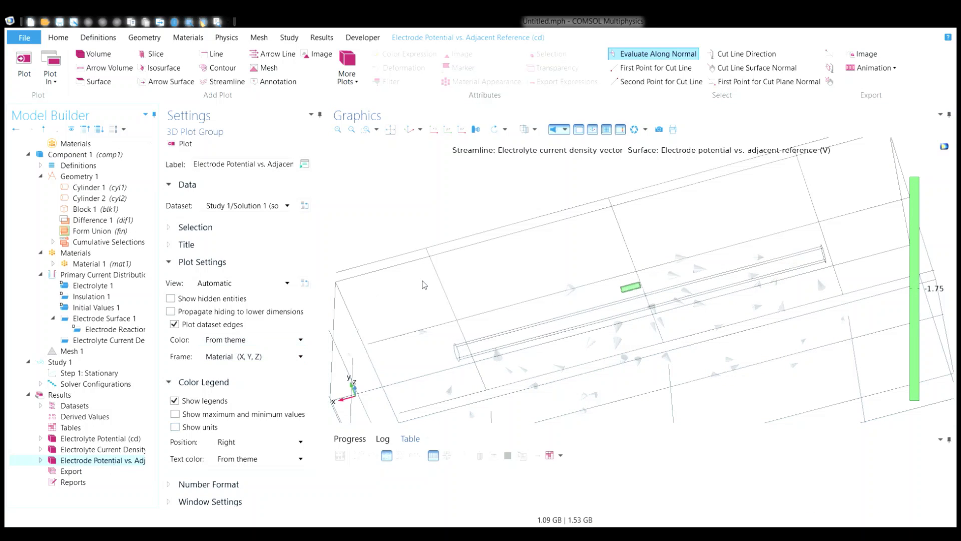
drag(714, 235, 752, 279)
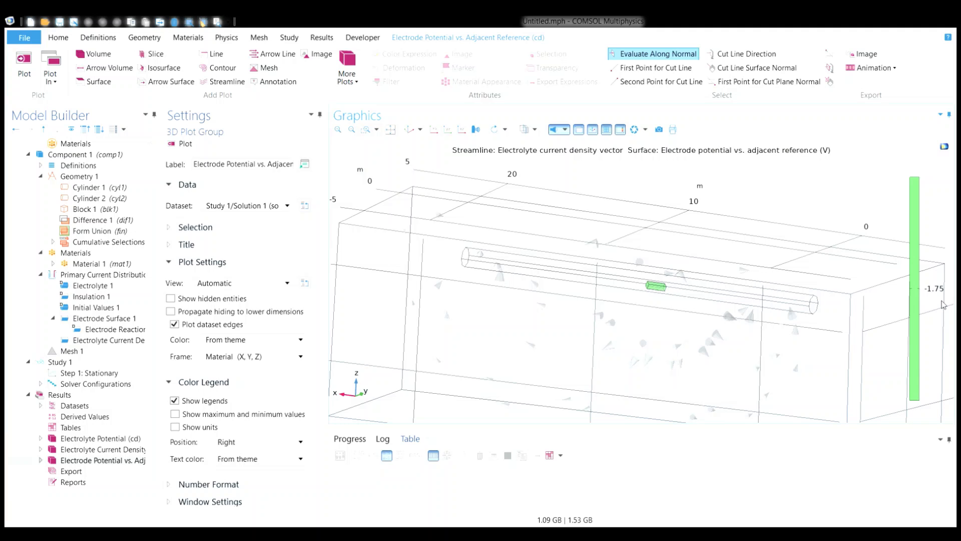
click(175, 427)
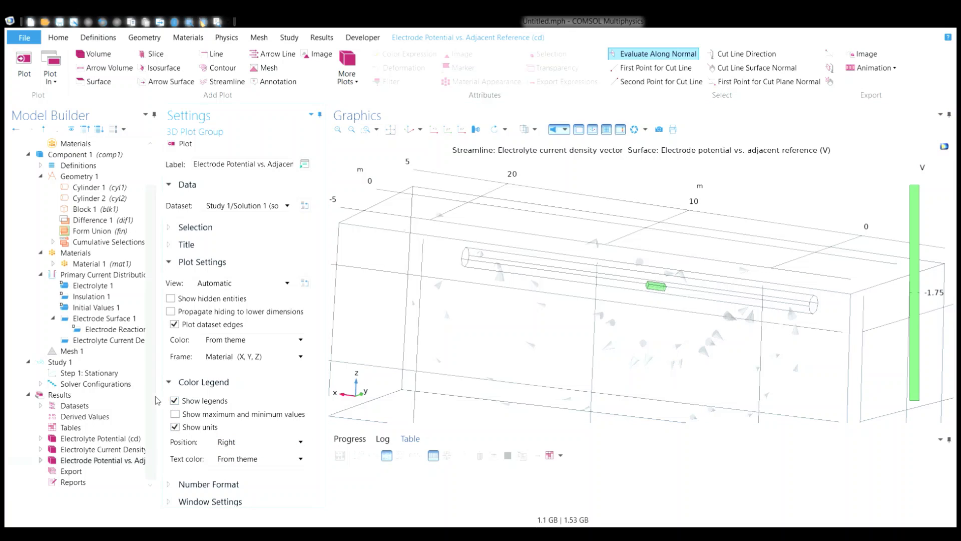
scroll(210, 433, down, 1)
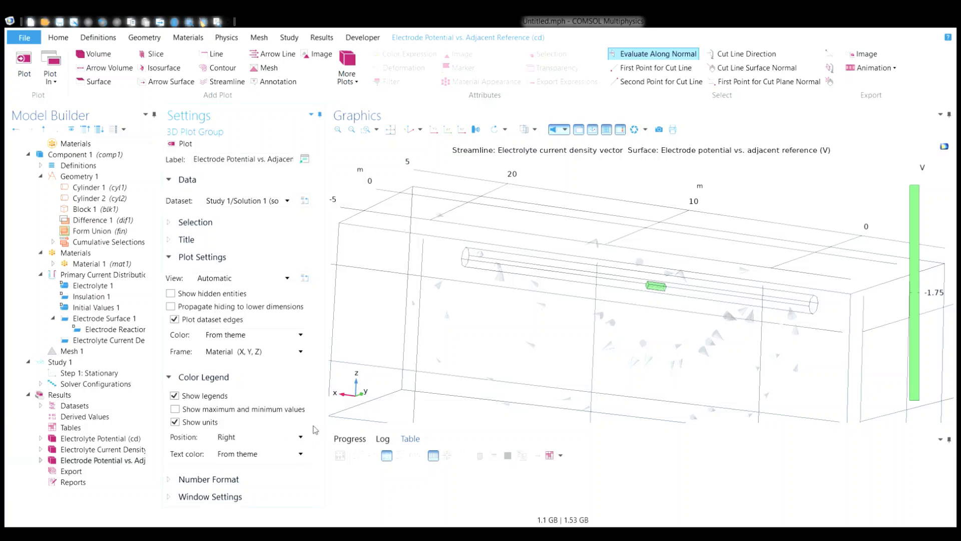
Add a 3D plot group to the results with a surface plot of the expression -phil.
click(59, 396)
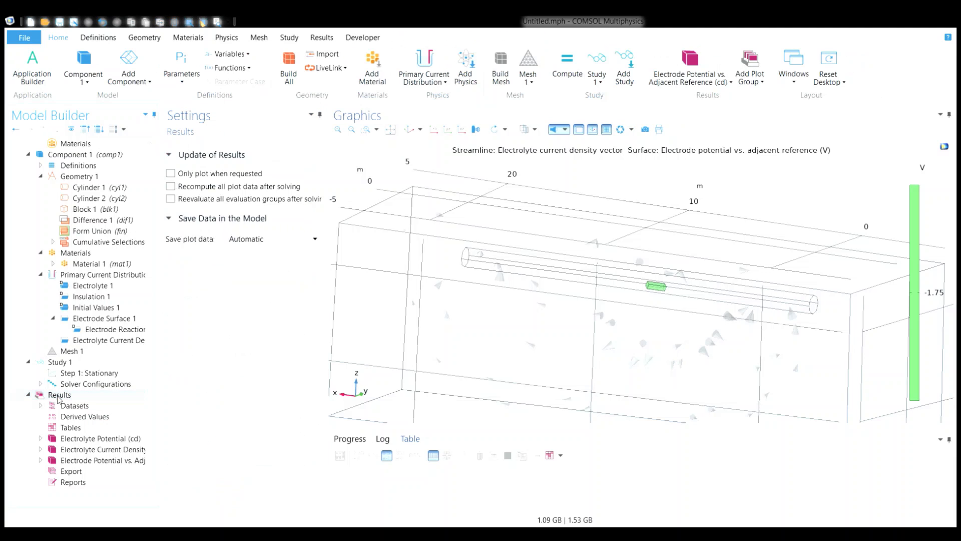
click(115, 225)
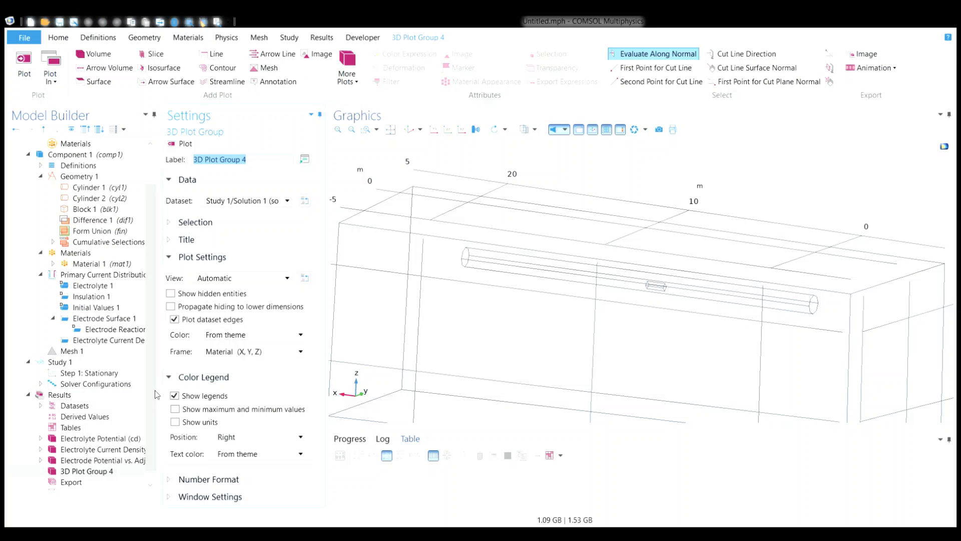
scroll(152, 431, down, 1)
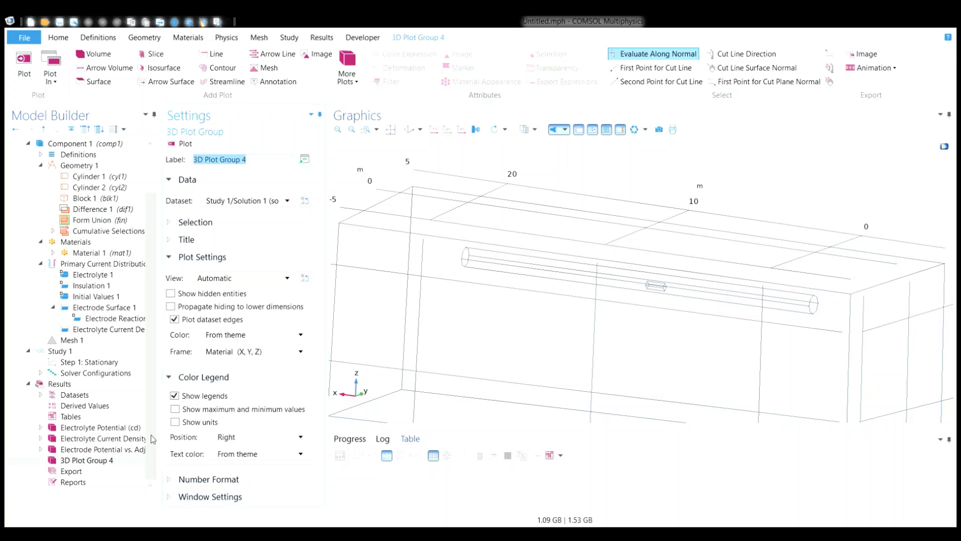
click(90, 461)
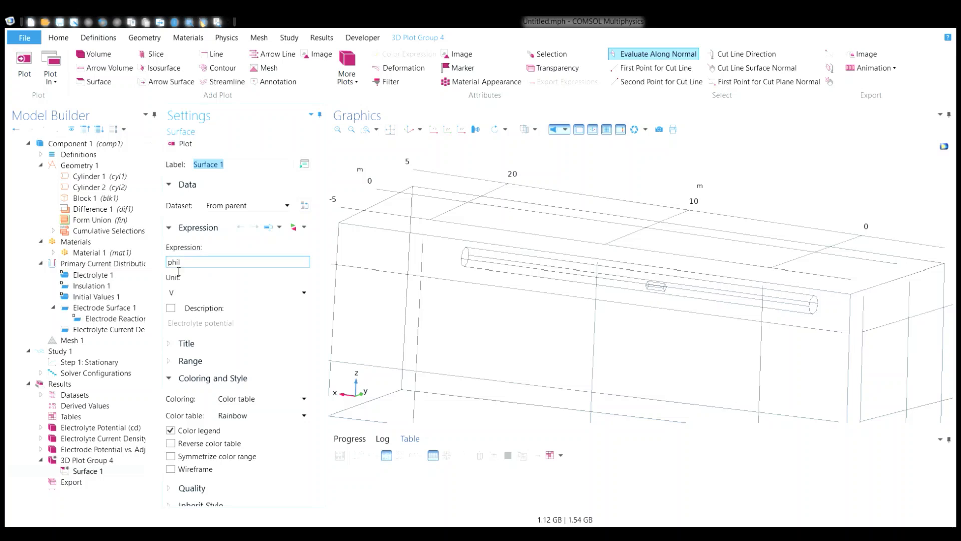
click(173, 267)
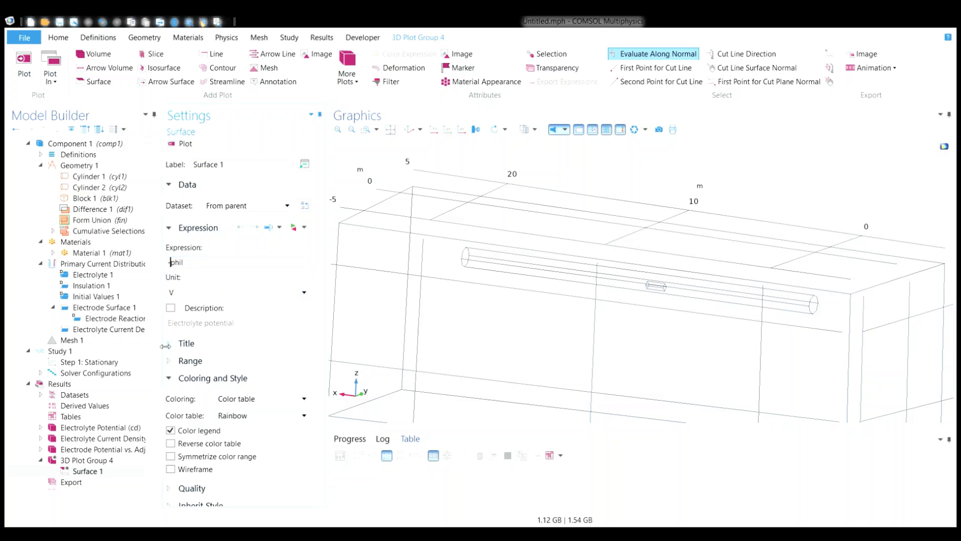
Restrict the surface plot with a manual selection of the pipeline and anode boundaries, and plot it.
scroll(146, 404, down, 1)
click(102, 462)
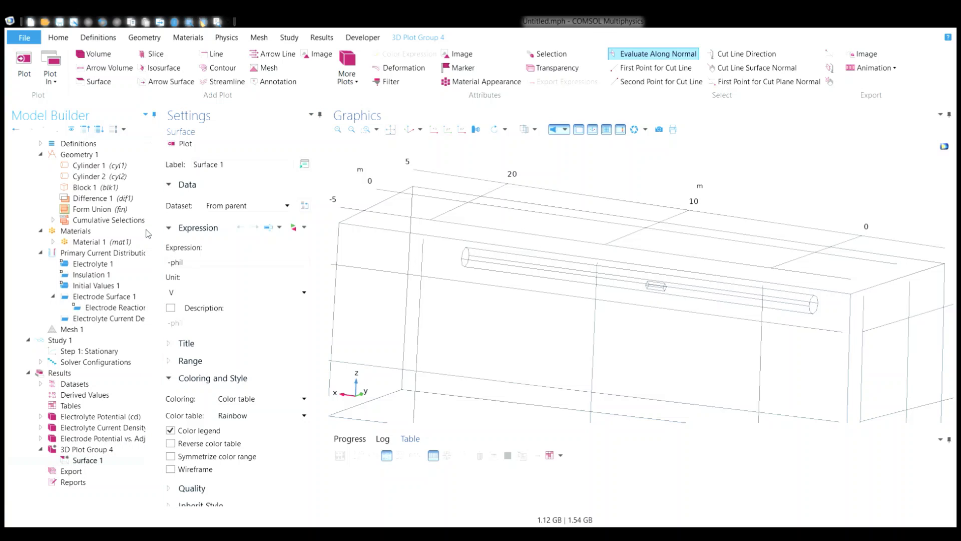
click(145, 265)
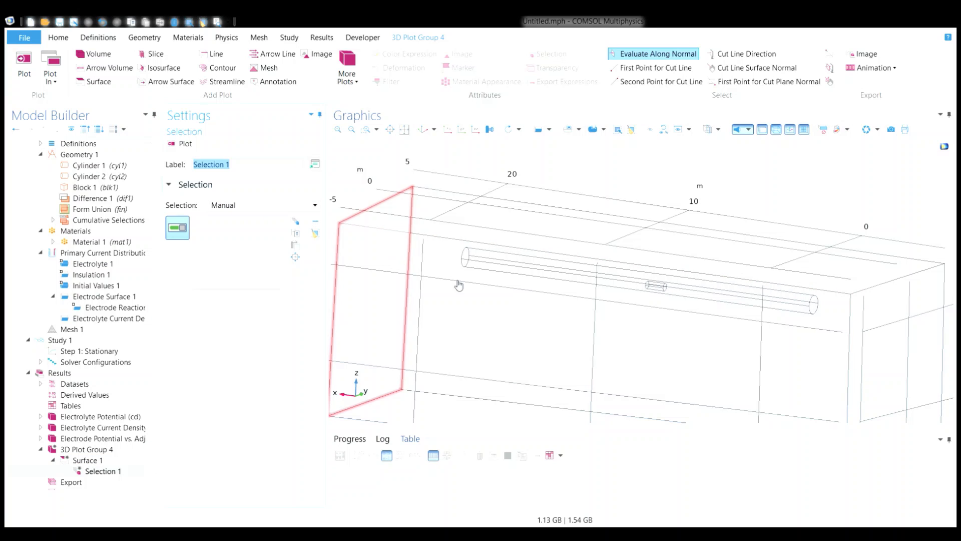
drag(457, 280, 442, 302)
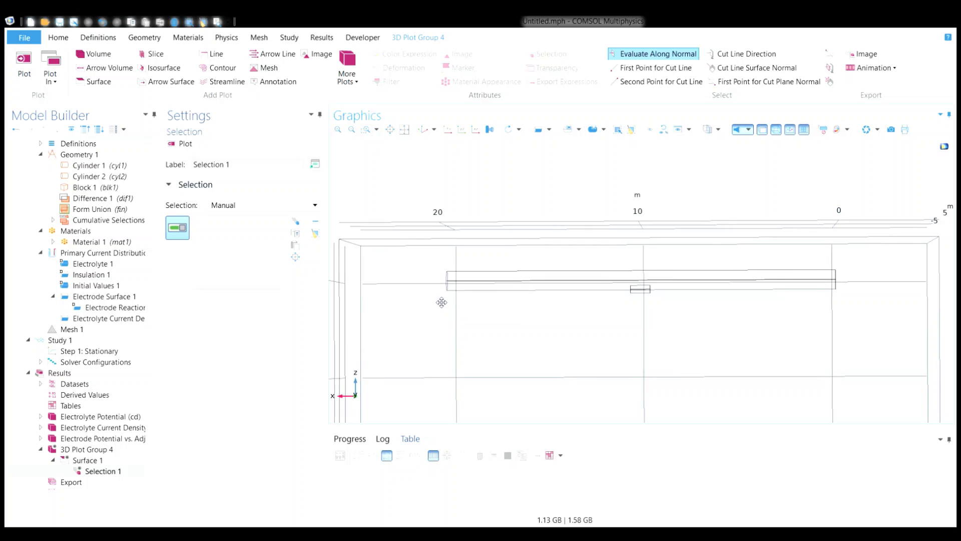
click(568, 129)
drag(857, 338, 438, 252)
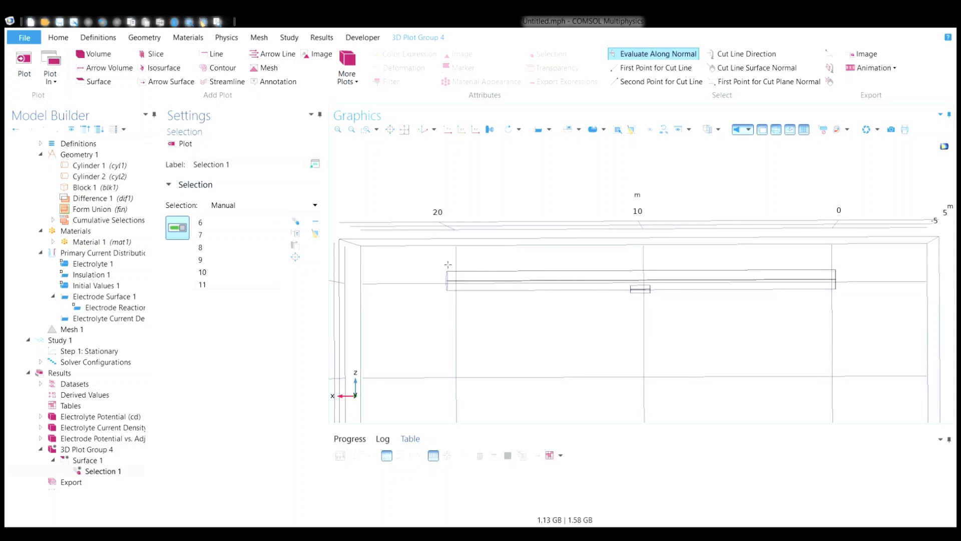
click(178, 145)
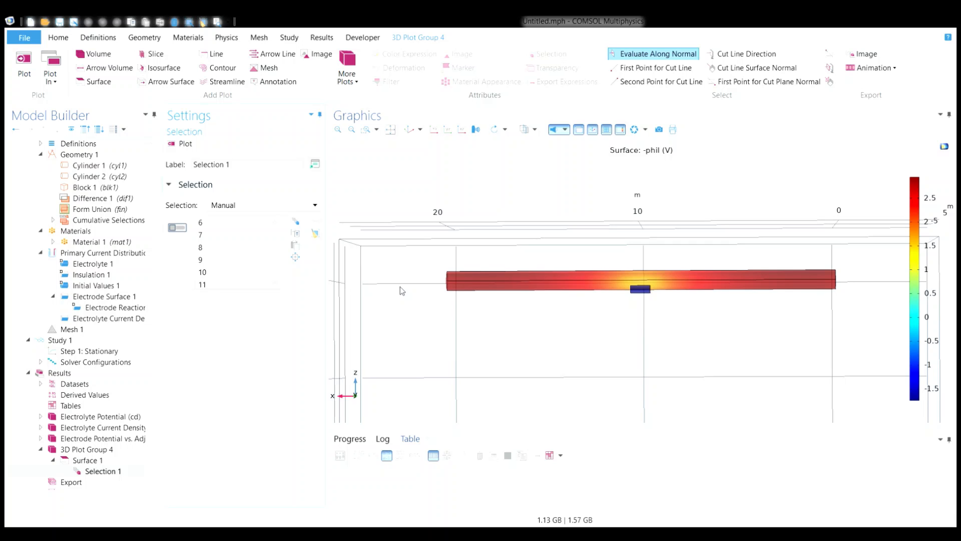
mouse_move(401, 286)
mouse_down()
mouse_move(410, 322)
mouse_move(406, 296)
mouse_up()
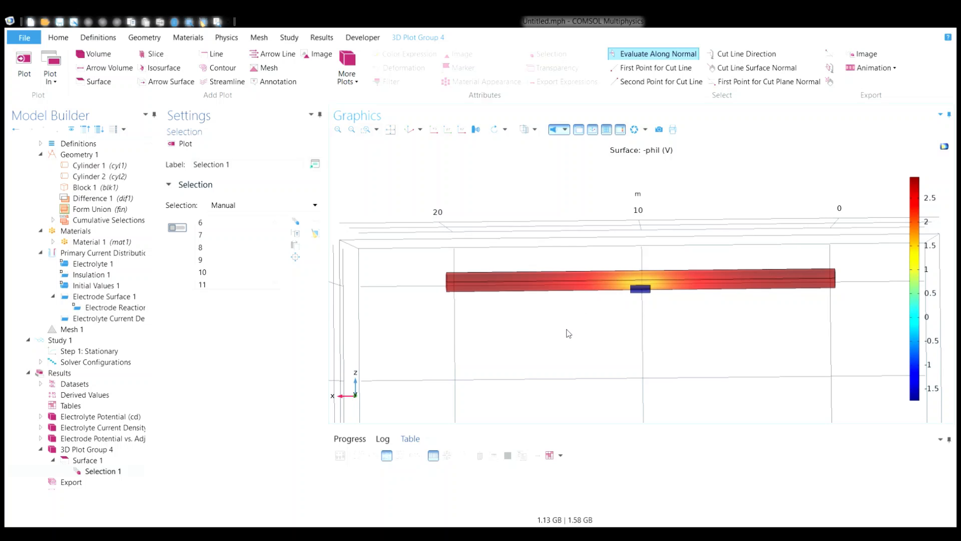
Enable the manual color range for the -phil surface, set its maximum to -0.45, and replot.
click(100, 464)
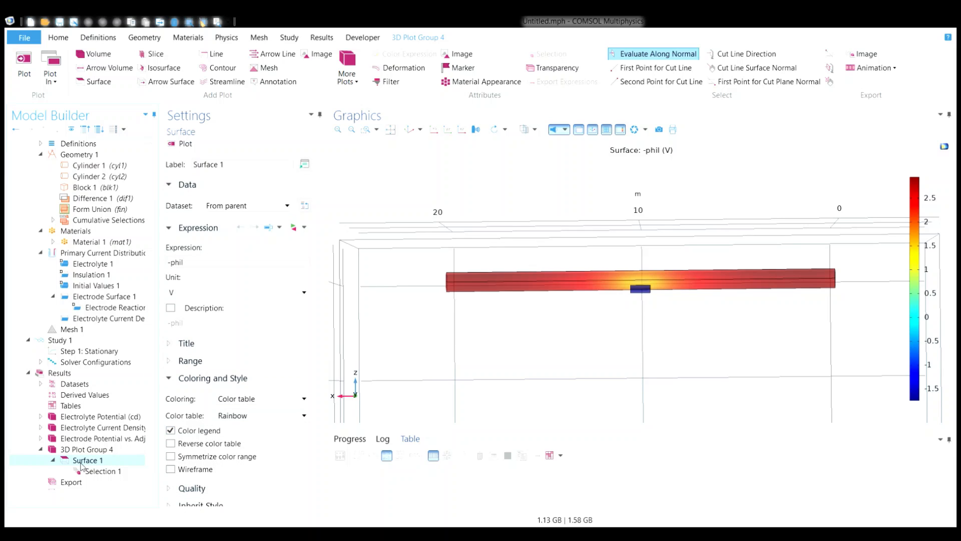
click(173, 362)
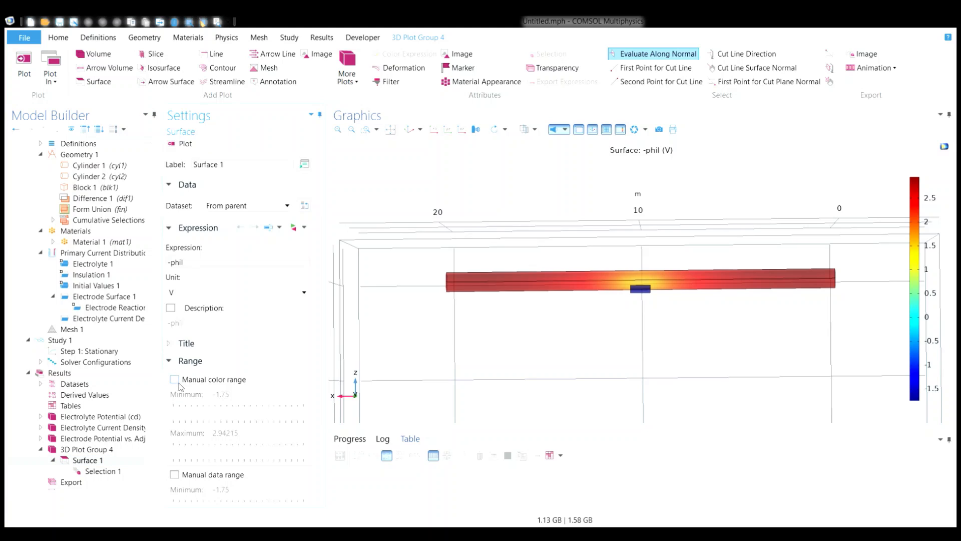
click(174, 379)
drag(244, 432, 199, 432)
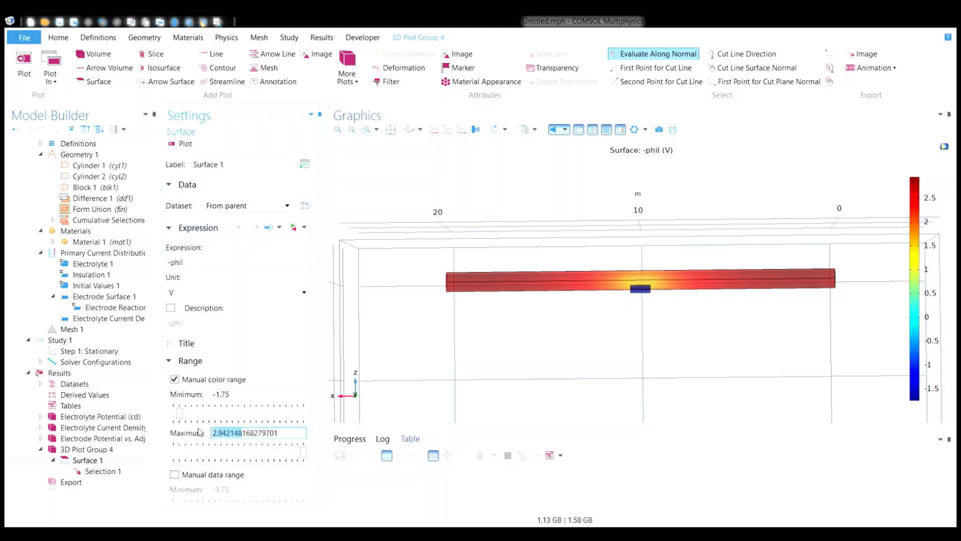
key(ctrl+a)
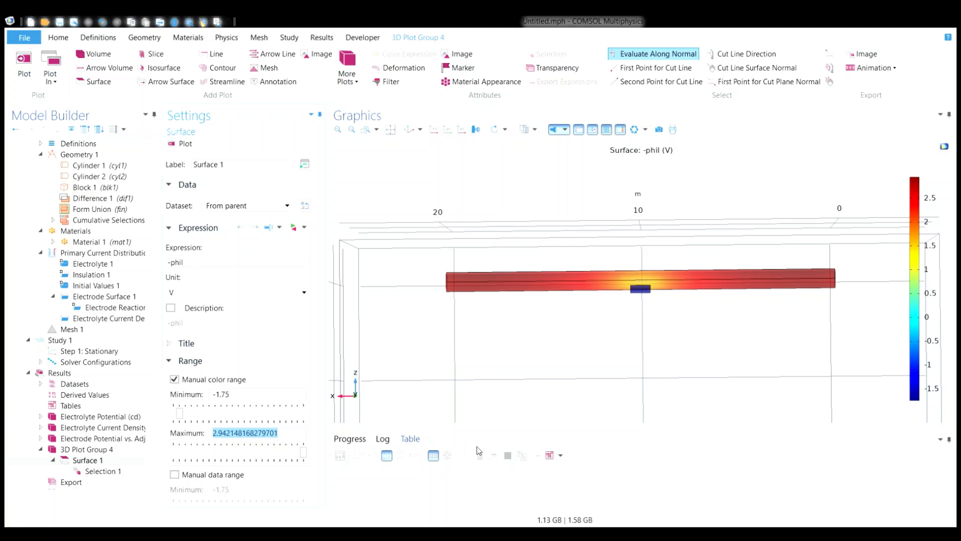
text(-0.)
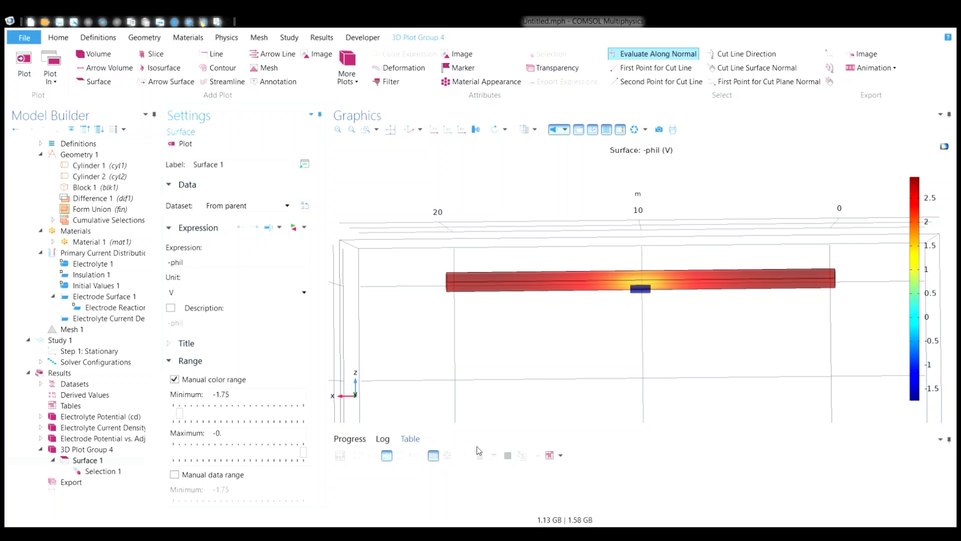
key(BackSpace)
text(.45)
click(184, 143)
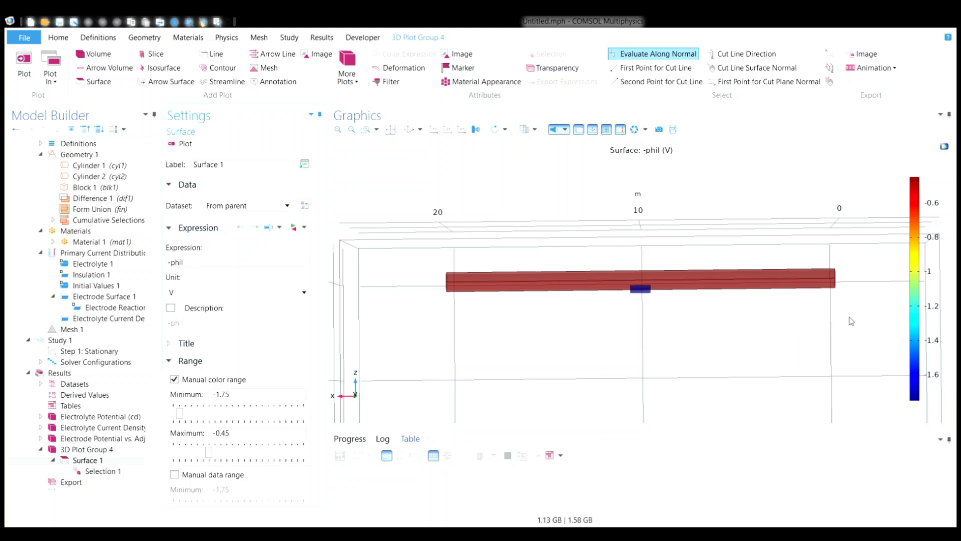
mouse_move(851, 321)
mouse_down()
mouse_move(764, 343)
mouse_move(793, 327)
mouse_move(851, 323)
mouse_move(861, 333)
mouse_move(853, 373)
mouse_move(797, 362)
mouse_move(853, 315)
mouse_move(826, 300)
mouse_move(832, 272)
mouse_move(815, 295)
mouse_move(817, 324)
mouse_move(840, 319)
mouse_move(841, 331)
mouse_up()
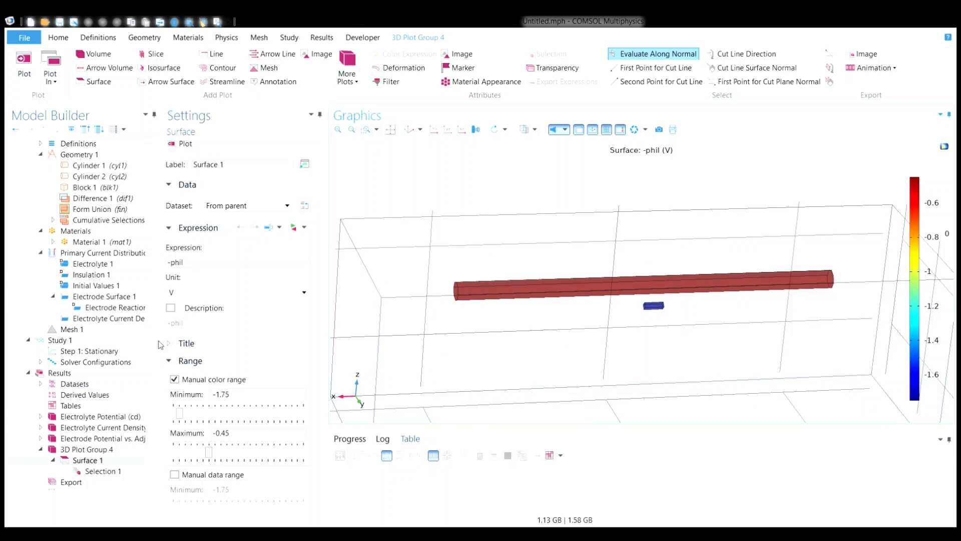
Set the x position of the anode cylinder to 0+1.5 m and build it.
scroll(94, 261, up, 3)
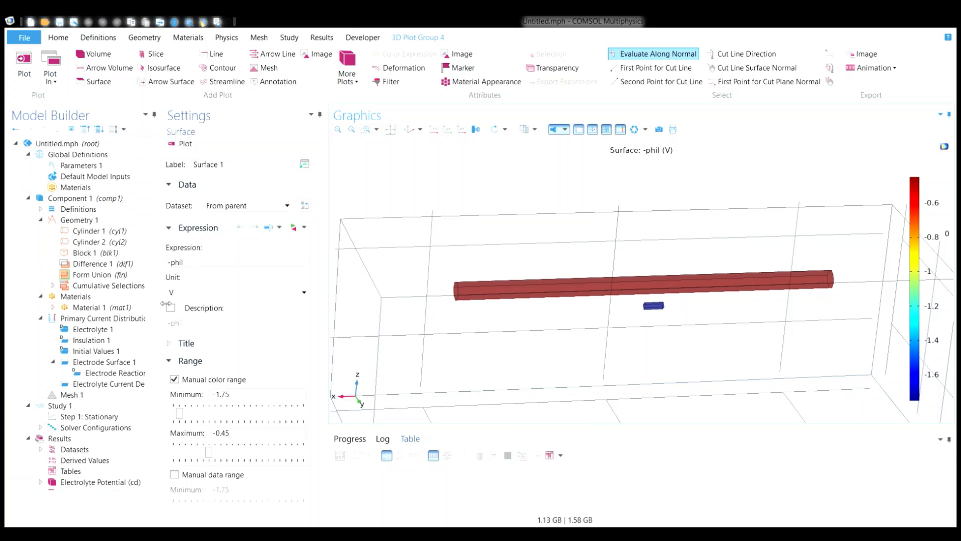
click(105, 242)
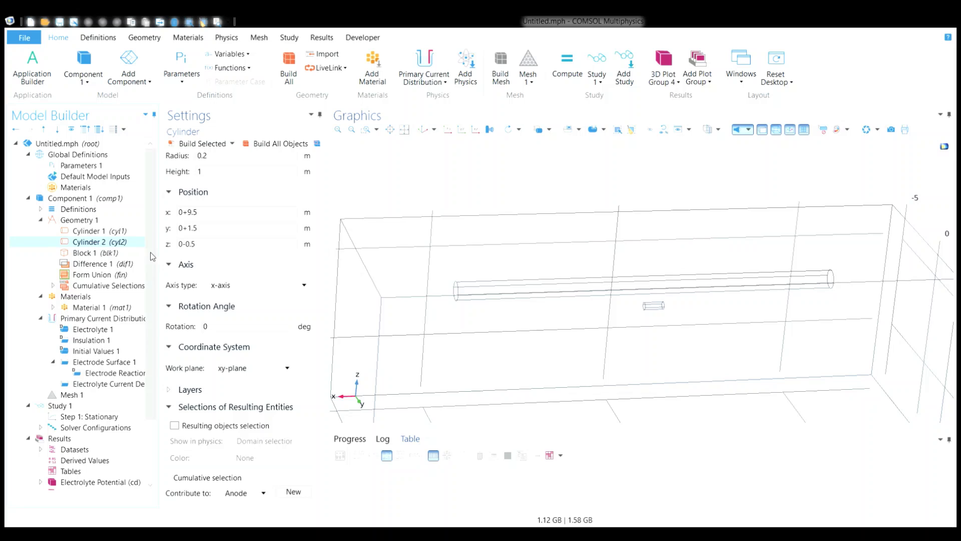
click(210, 215)
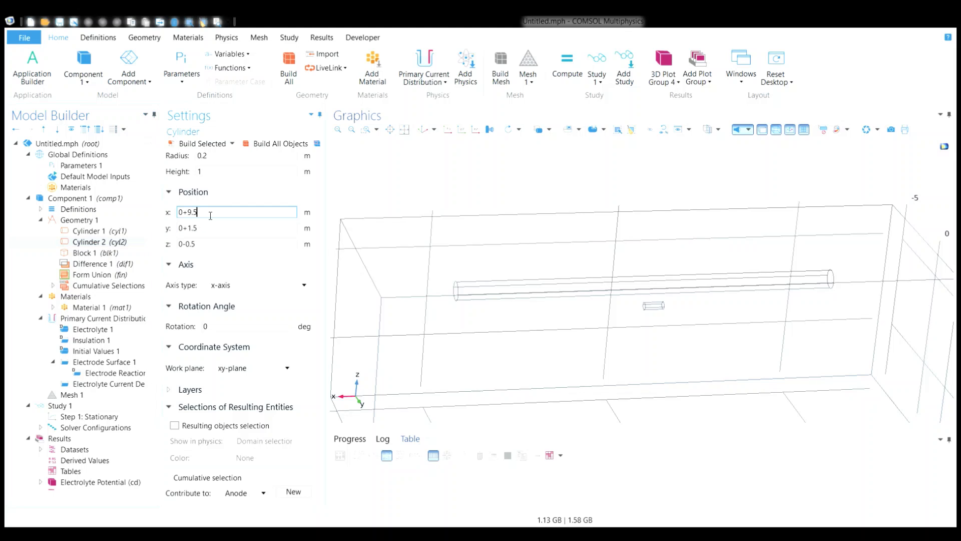
key(BackSpace)
click(209, 159)
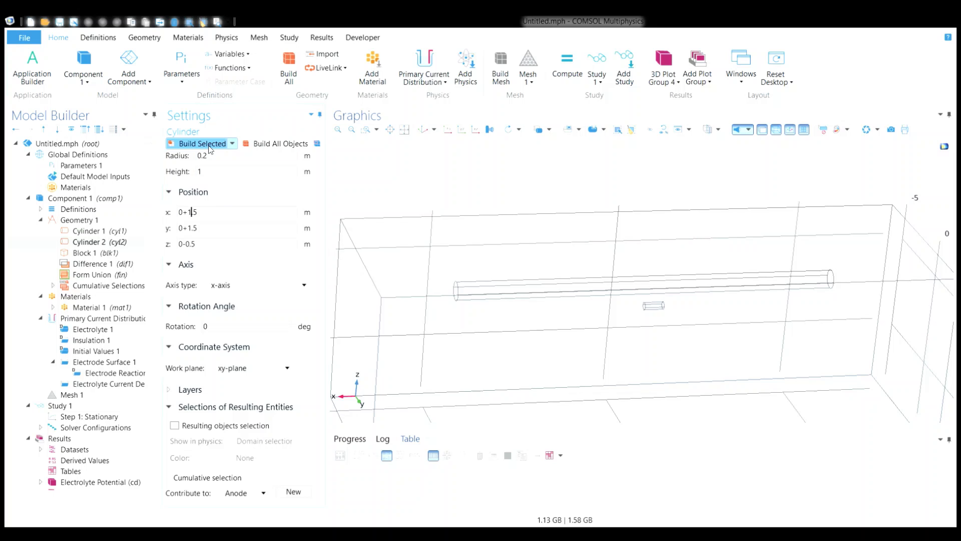
click(203, 144)
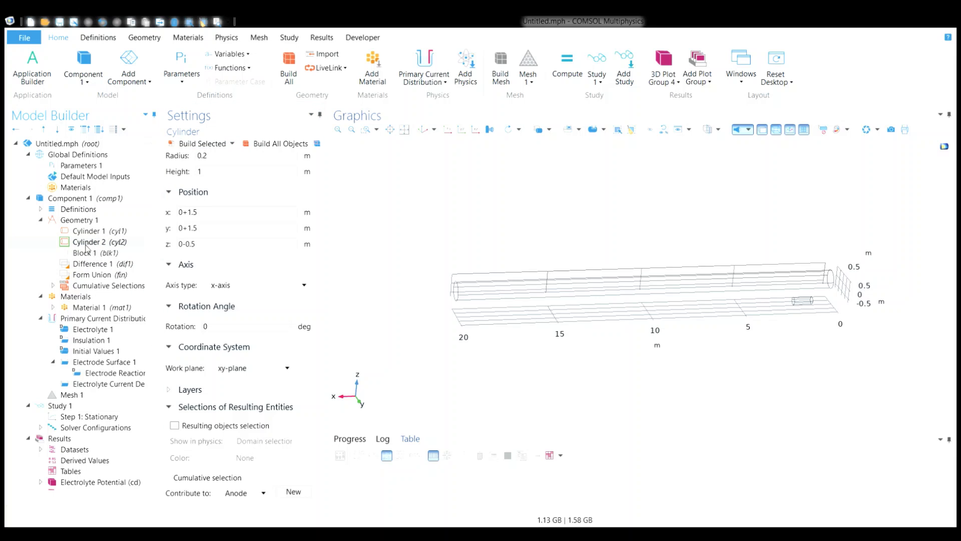
Add an Array operation to the geometry with the Anode selection as its input objects.
click(79, 221)
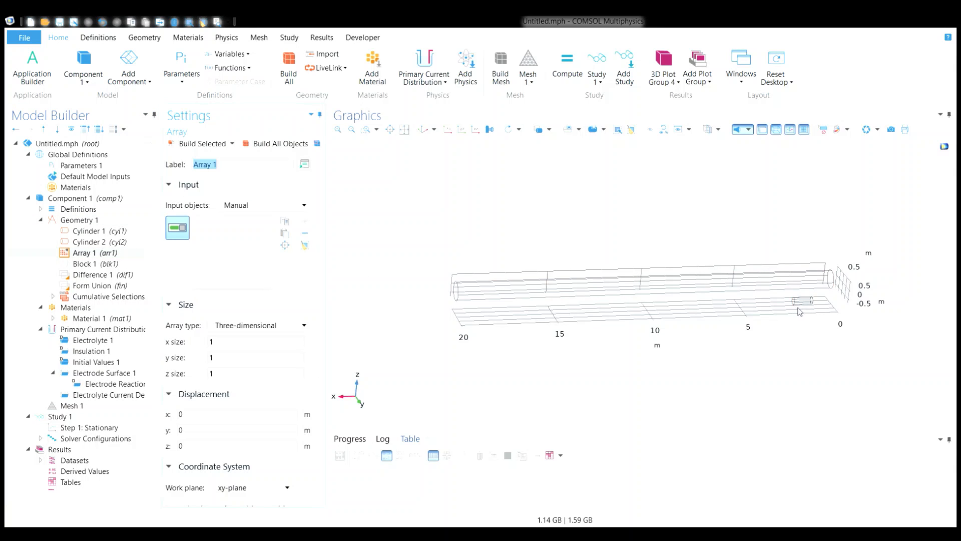
click(270, 206)
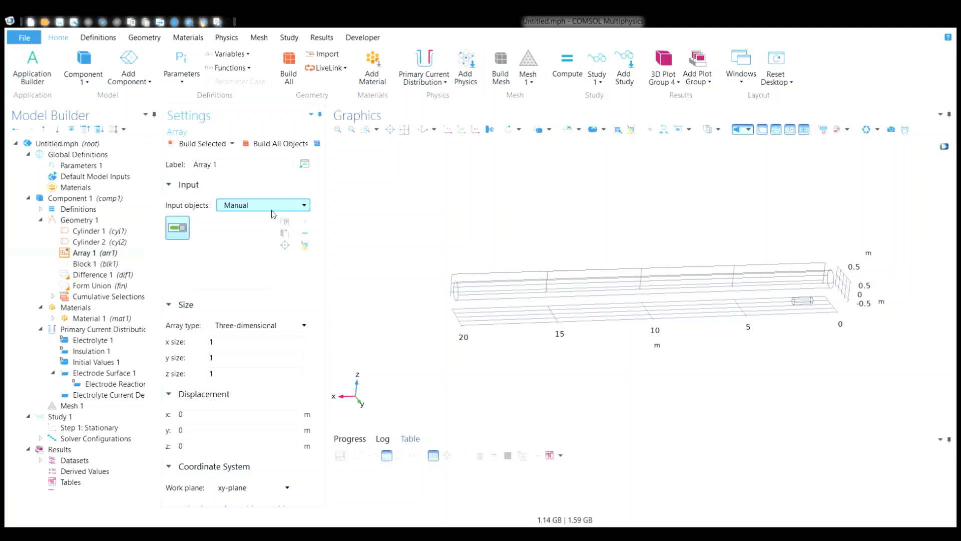
click(254, 243)
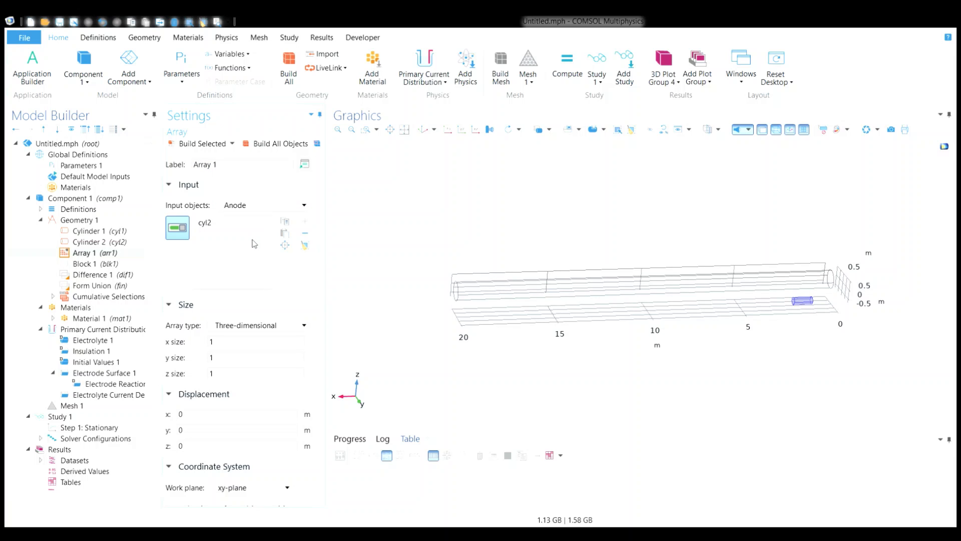
Set the array's x size to 4 and x displacement to 0+5 m, and build it.
click(229, 344)
click(457, 133)
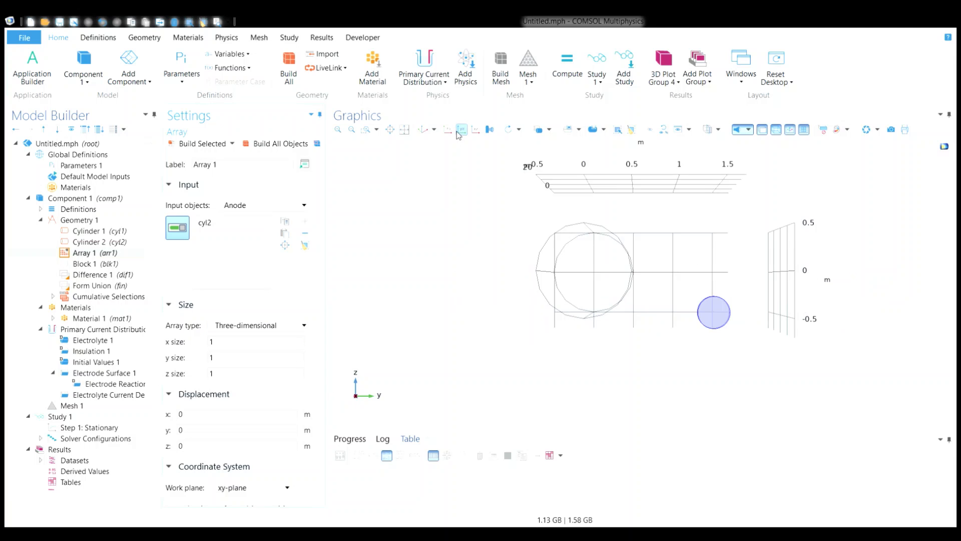
click(448, 133)
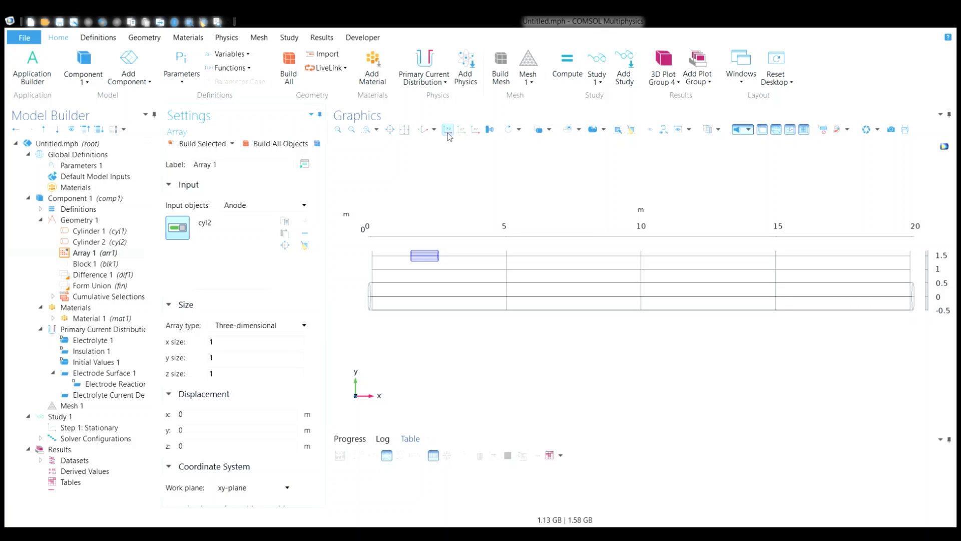
click(228, 342)
drag(227, 346, 191, 349)
click(205, 417)
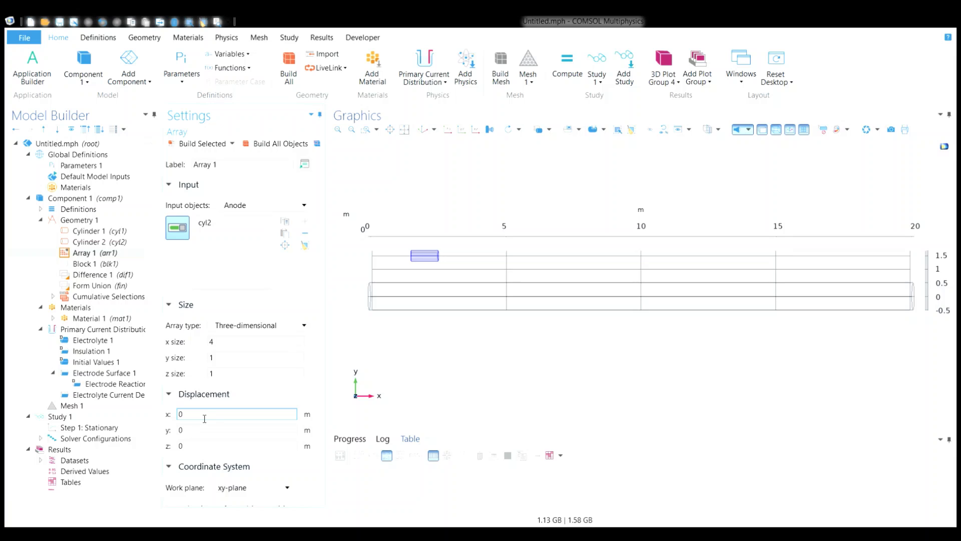
text(+5)
click(204, 146)
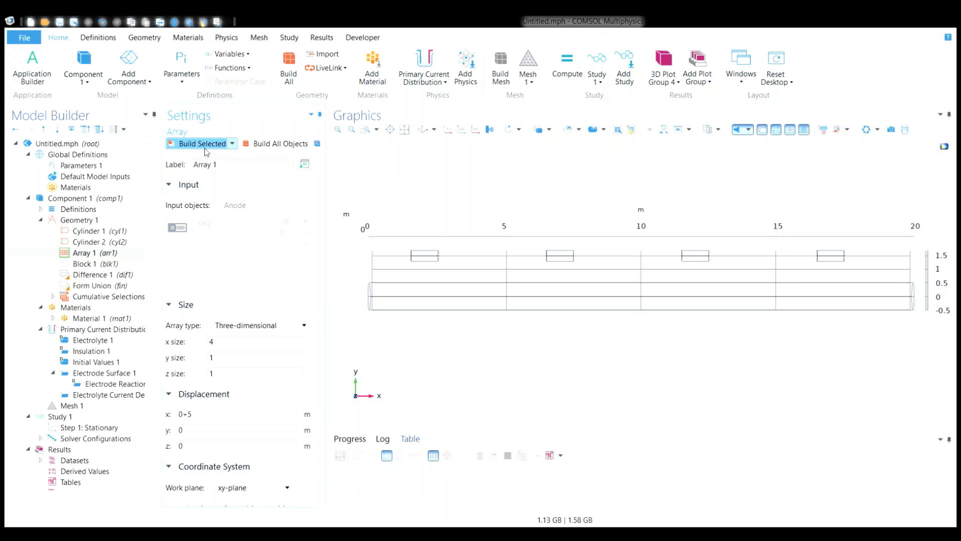
Set the anode cylinder's x position to 0+2 m and rebuild both the cylinder and the array.
click(99, 244)
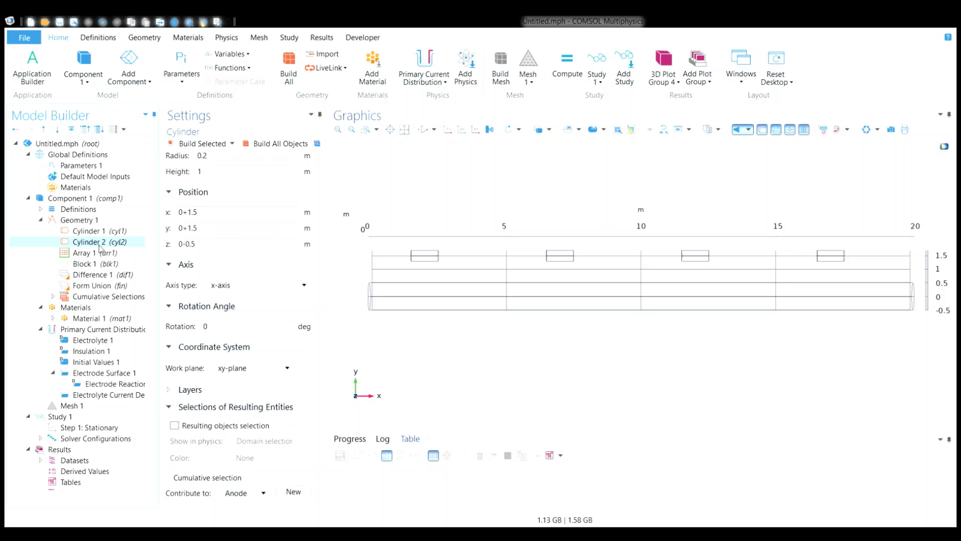
click(193, 213)
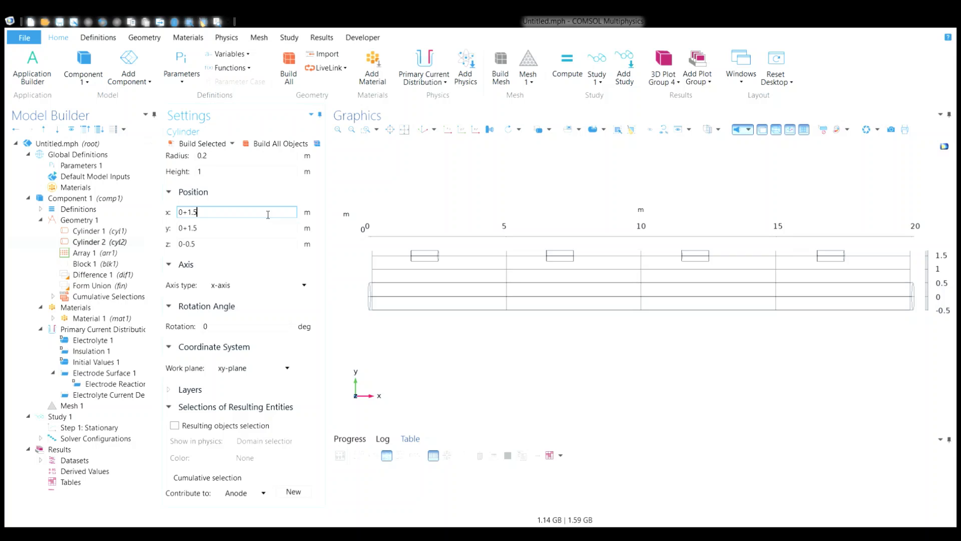
text(2)
click(191, 145)
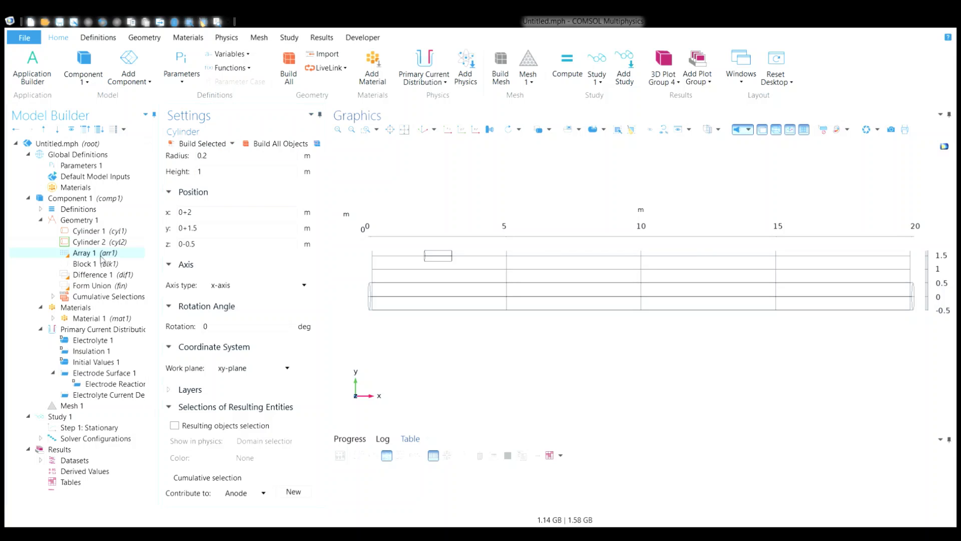
click(198, 145)
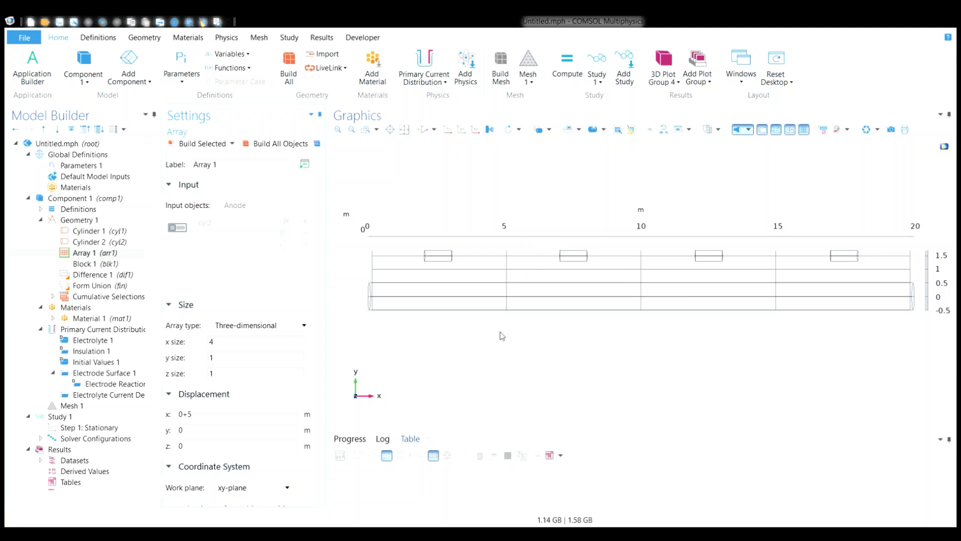
Build the soil block around the pipeline and the four anodes.
drag(556, 360, 537, 361)
click(109, 265)
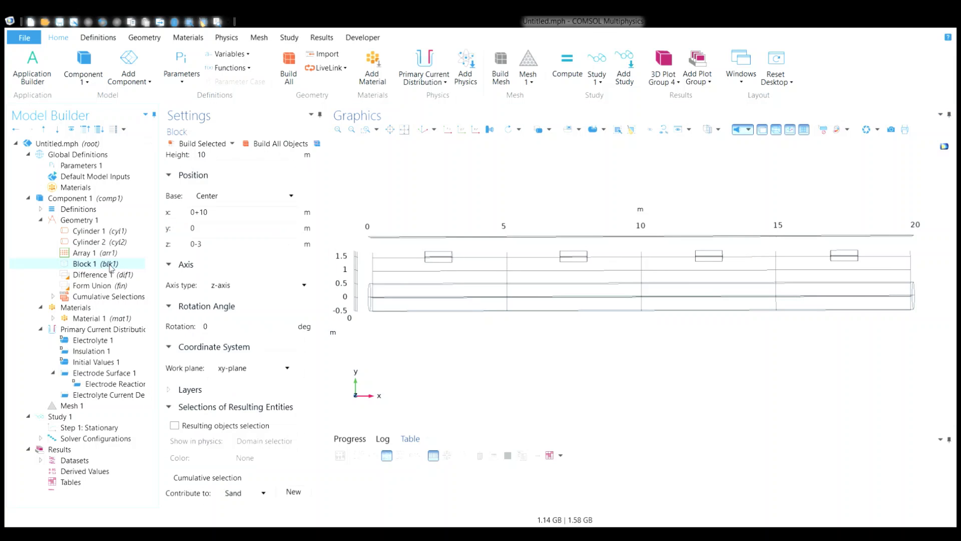
click(203, 145)
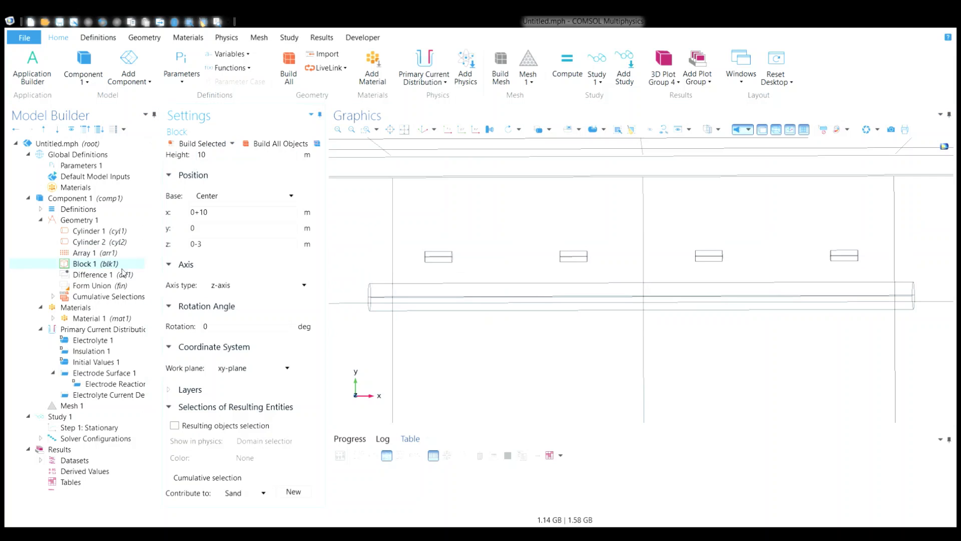
Add the remaining array anodes to the objects subtracted in the Difference operation, and build both the difference and the final union.
click(102, 275)
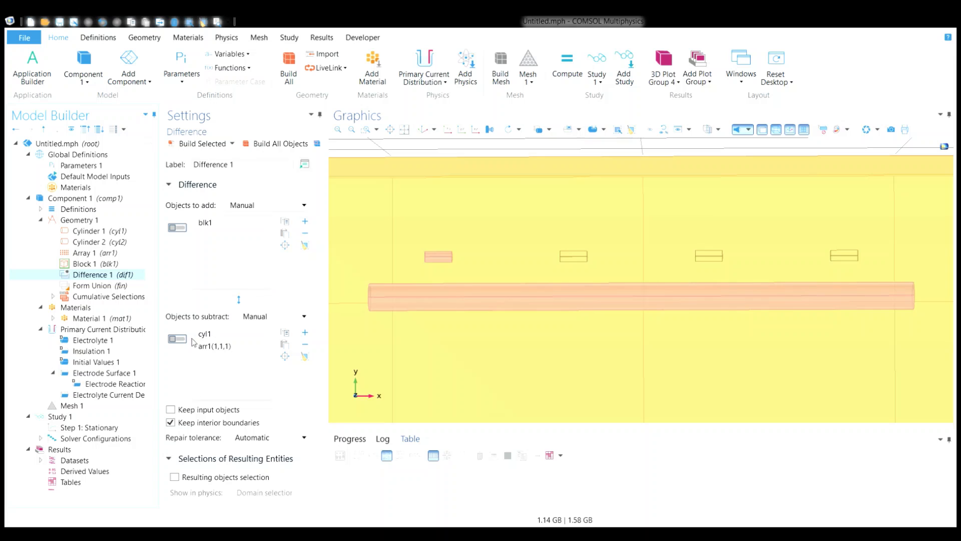
click(177, 227)
click(177, 339)
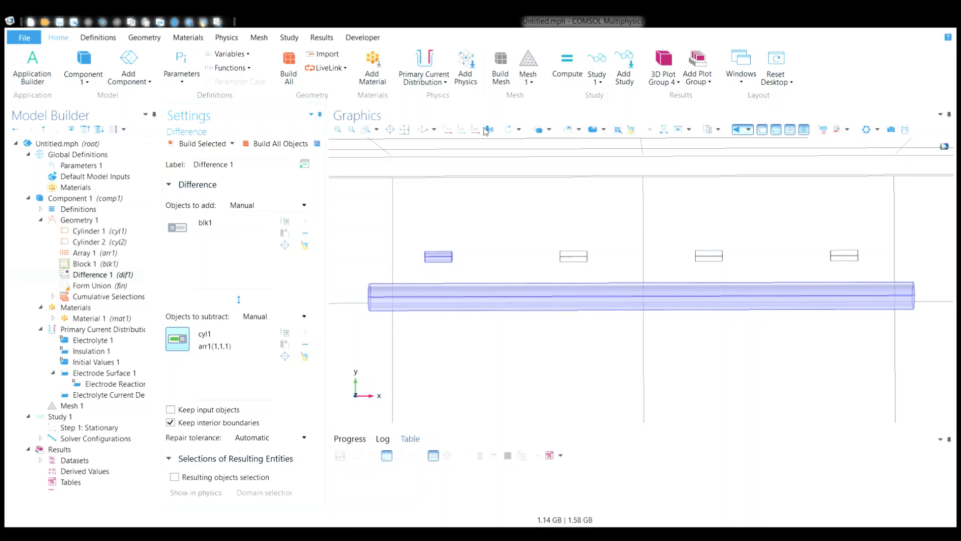
click(569, 129)
drag(527, 235, 893, 271)
click(198, 144)
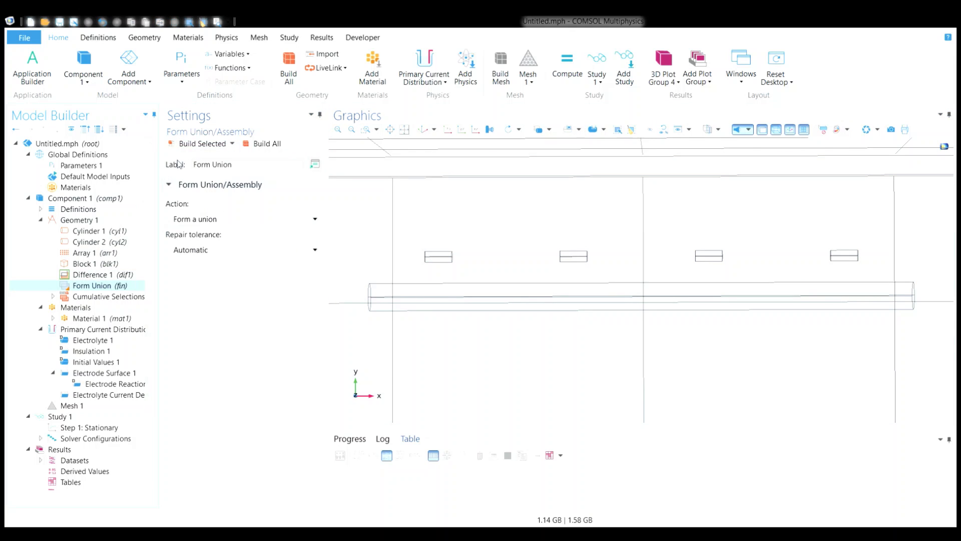
click(197, 144)
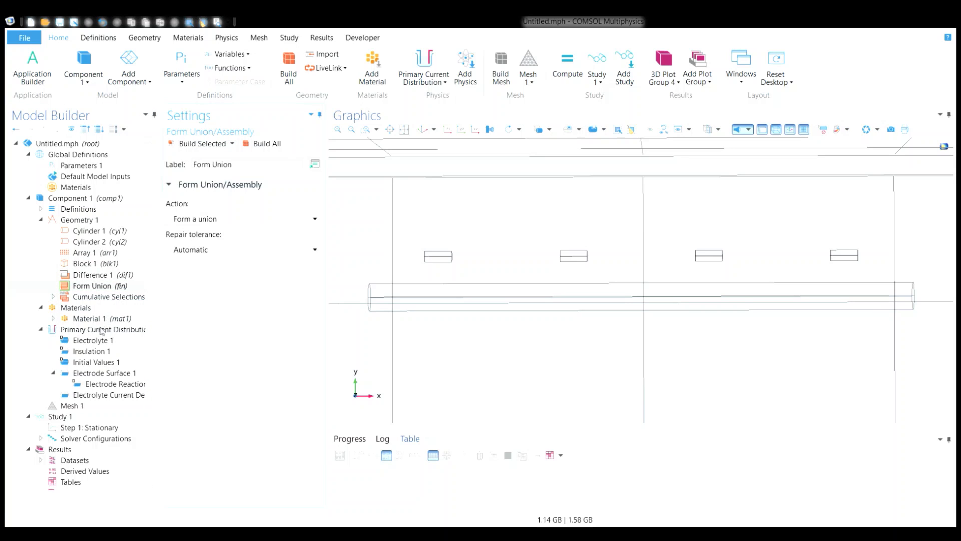
Check the anode Electrode Surface, its Electrode Reaction and the pipeline's Electrolyte Current Density settings, and recompute the study.
click(96, 373)
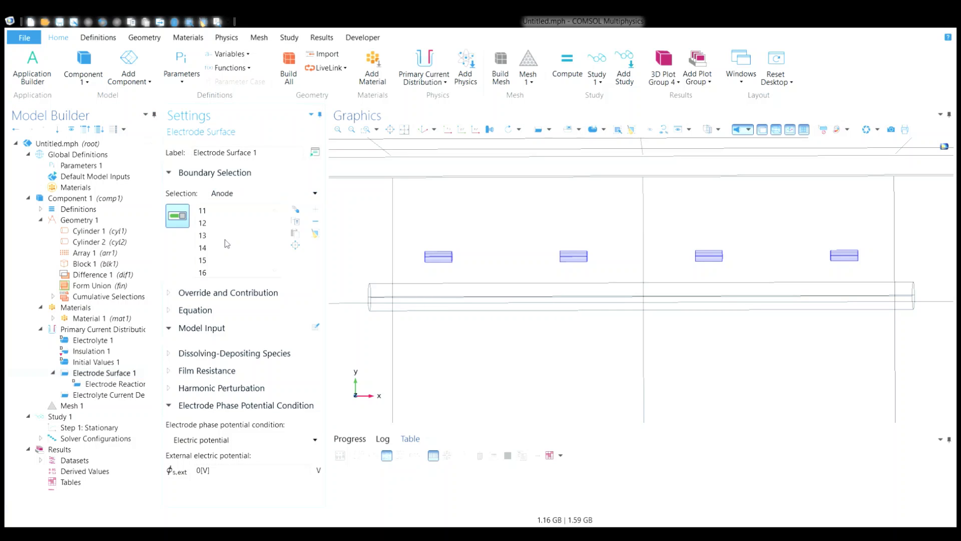
drag(275, 215, 275, 260)
click(103, 385)
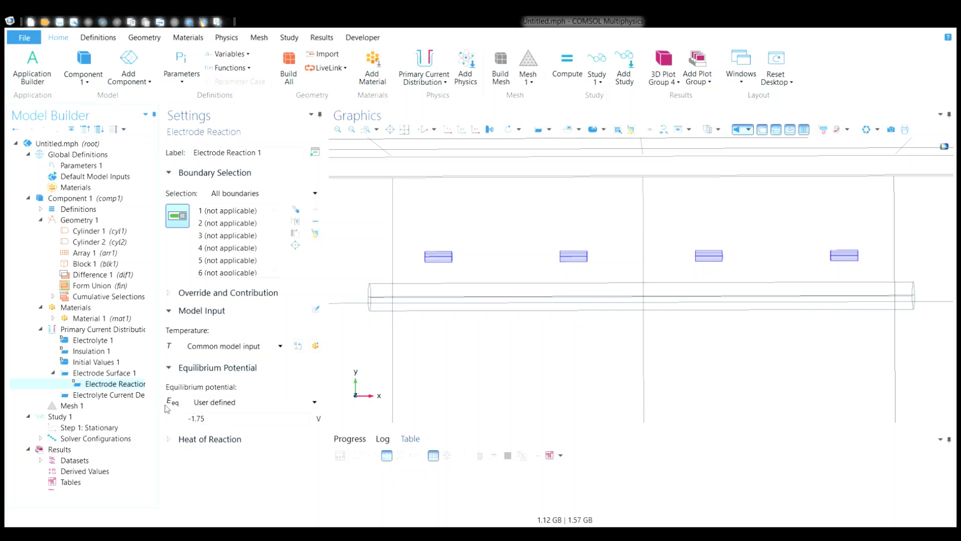
click(105, 396)
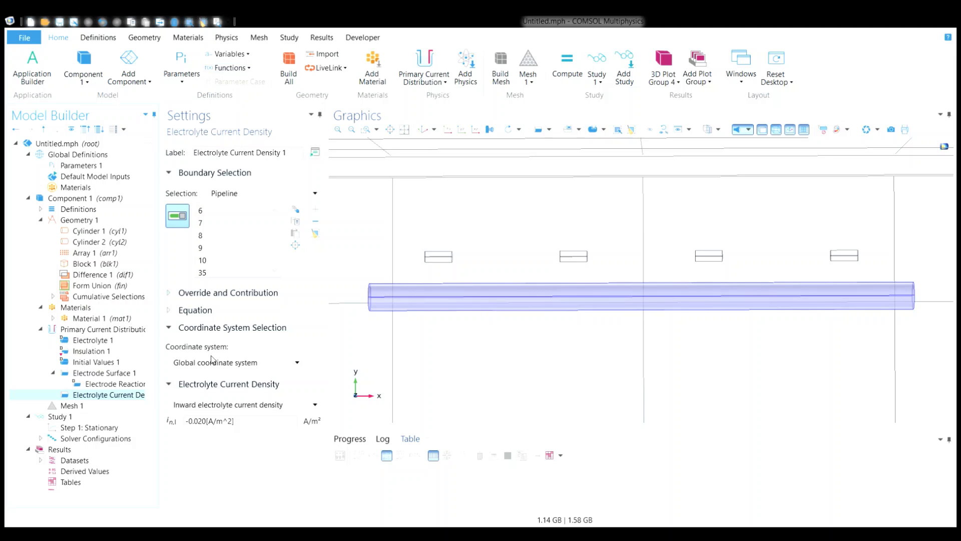
click(564, 76)
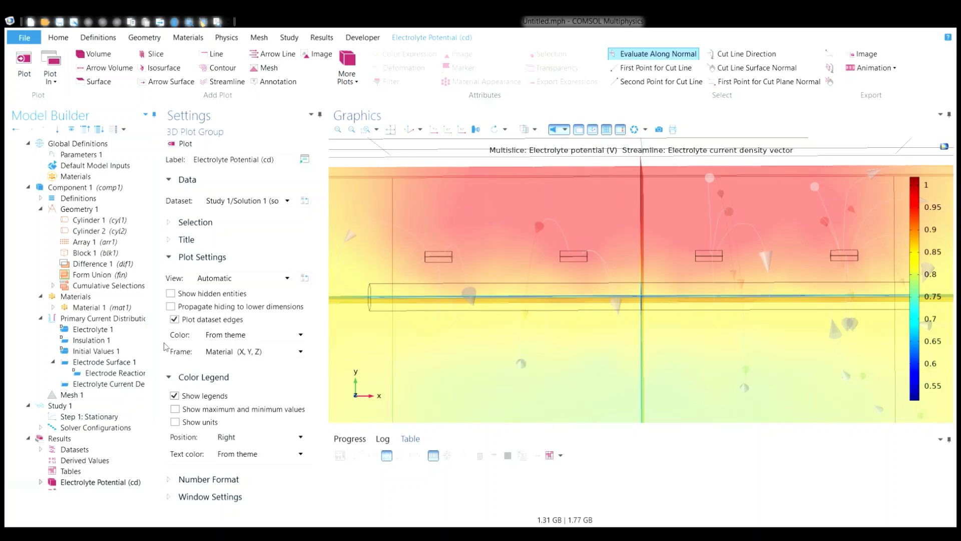
Display the -phil surface plot of 3D Plot Group 4 and evaluate the pipeline potential beside the first anode and between the first two.
scroll(149, 384, down, 1)
scroll(147, 381, down, 1)
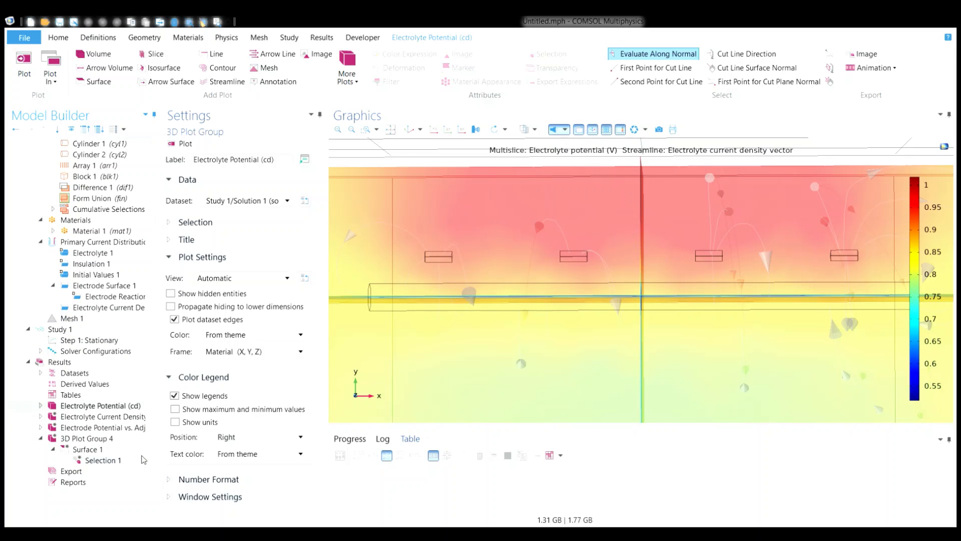
click(119, 460)
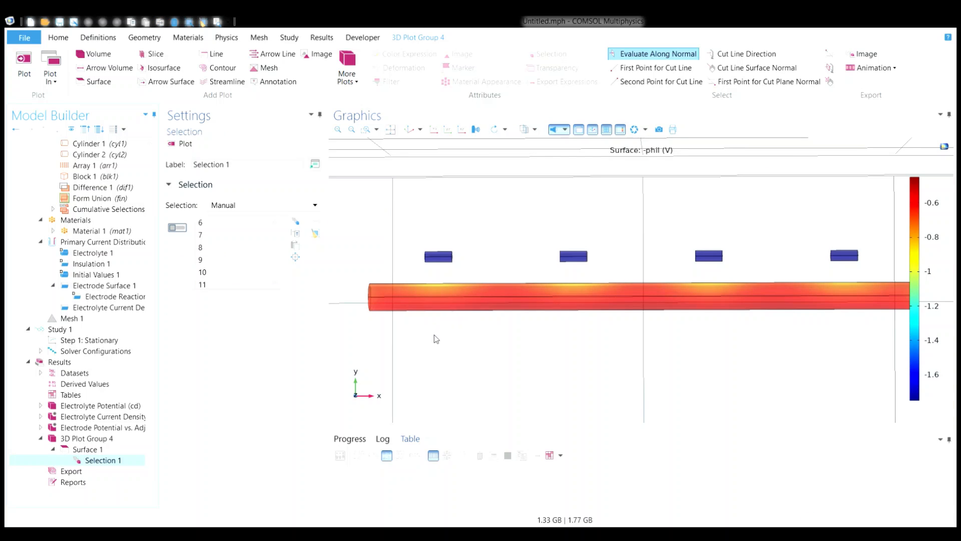
drag(436, 337, 456, 403)
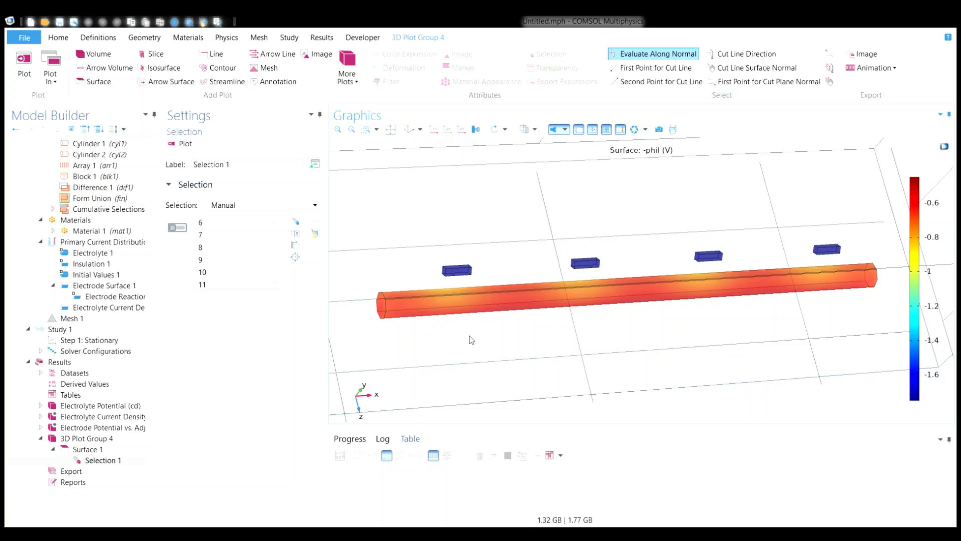
drag(470, 337, 652, 335)
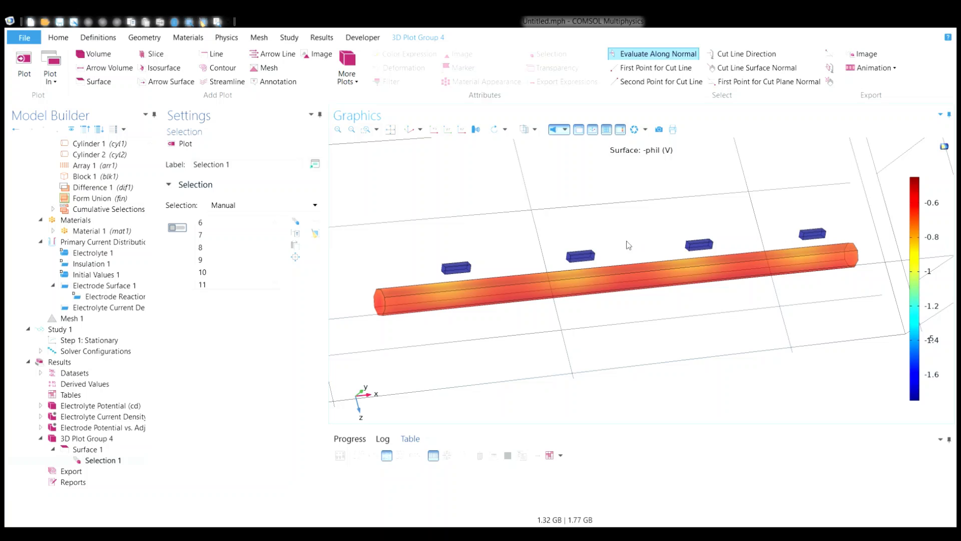
click(456, 290)
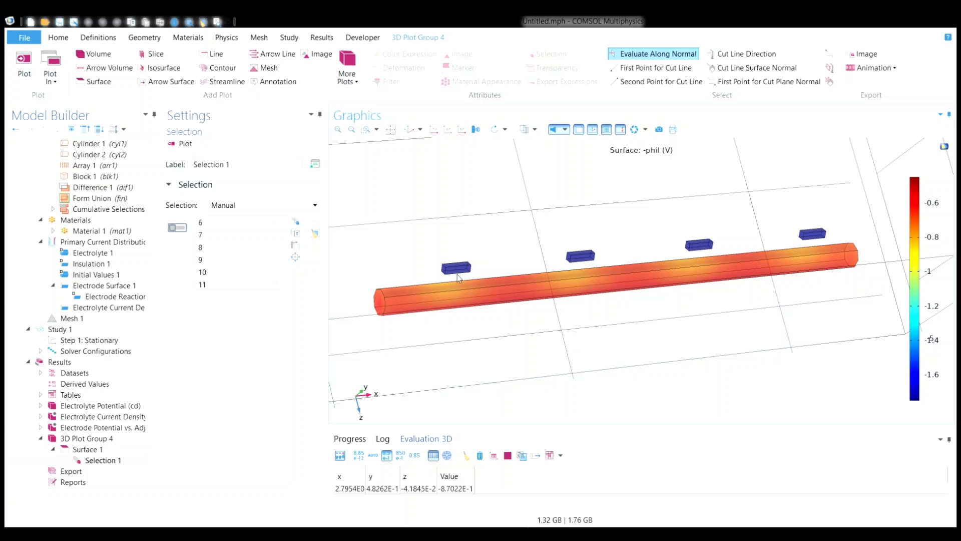
click(526, 281)
Show units on the color legend of 3D Plot Group 4.
click(86, 450)
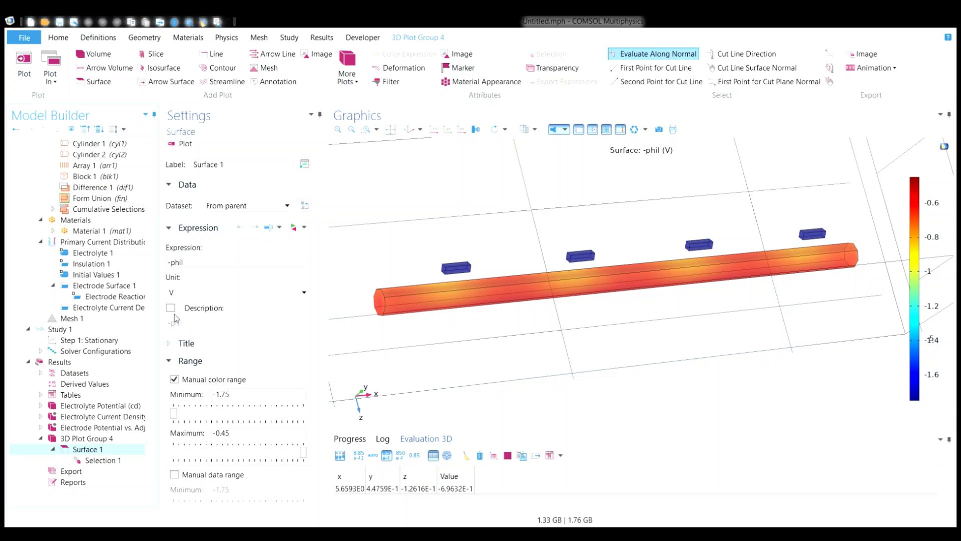
click(111, 441)
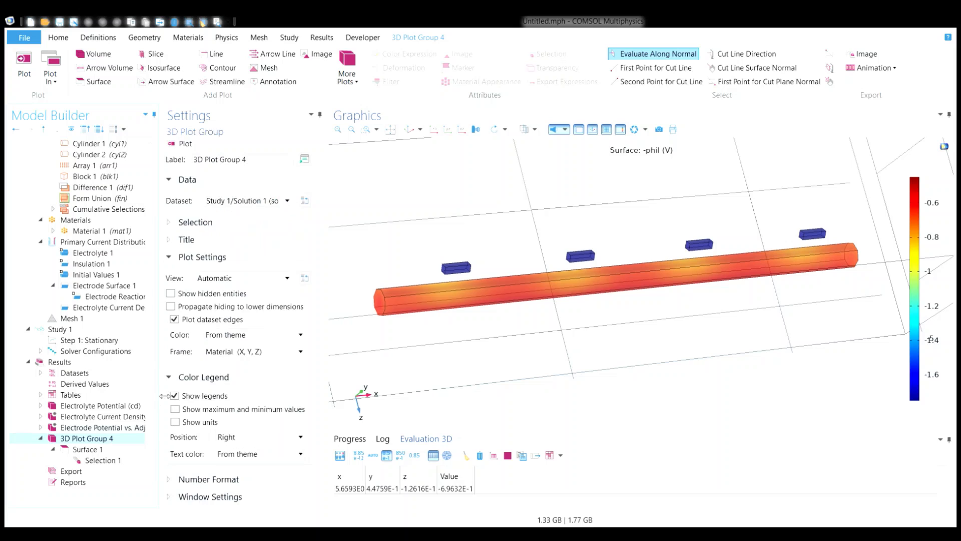
click(175, 422)
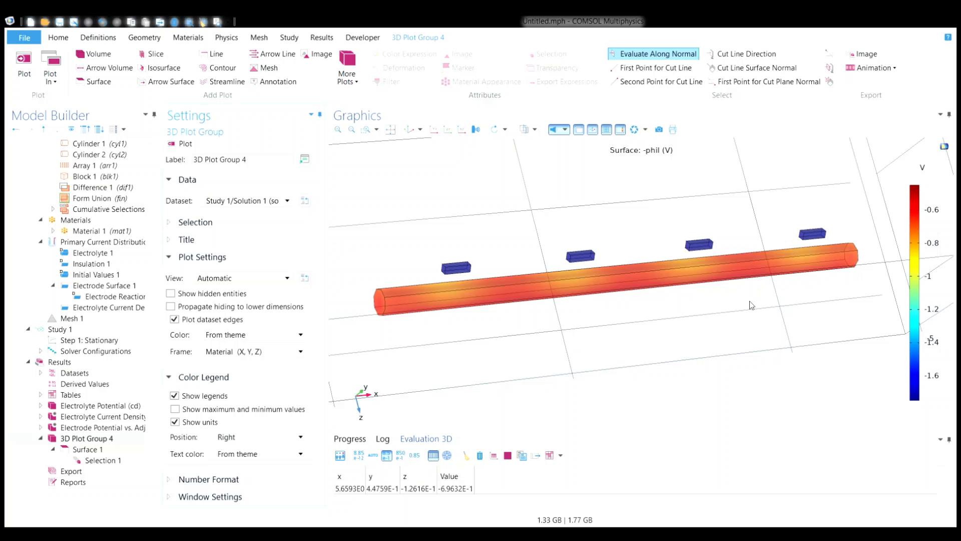
Evaluate the potential at several points along the pipeline side facing away from the anodes.
drag(753, 304, 746, 265)
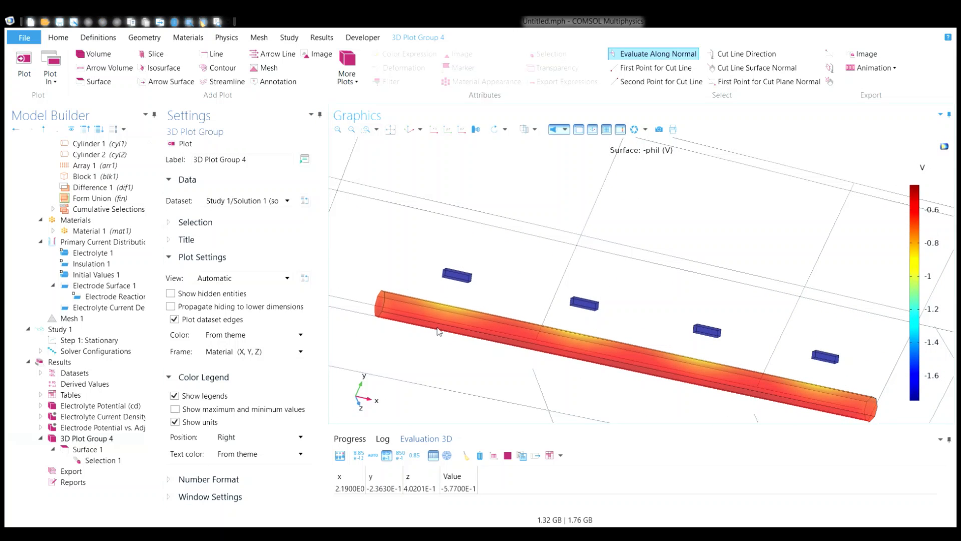
click(508, 342)
click(612, 361)
click(730, 386)
drag(476, 363, 483, 378)
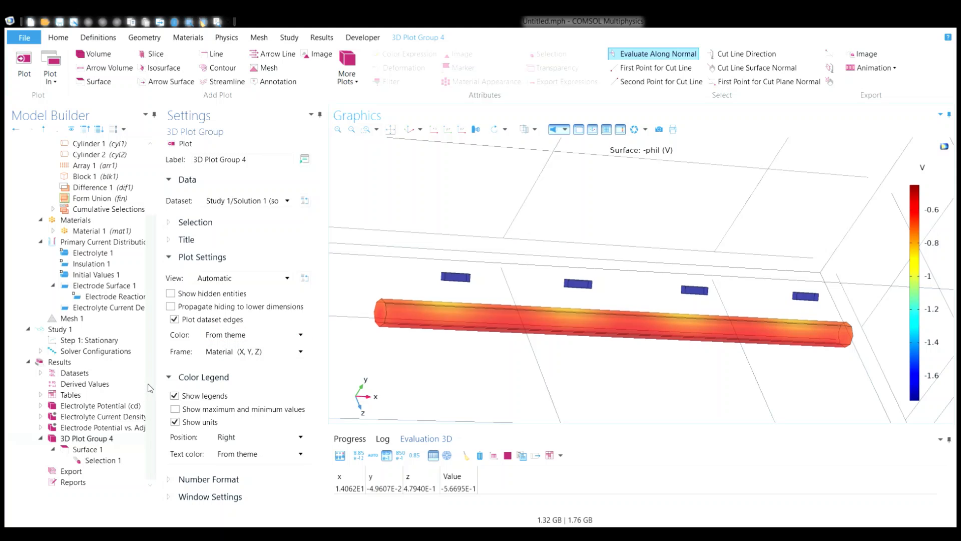
Set the electrolyte conductivity of Material 1 to 1/10 S/m and recompute the study.
scroll(148, 384, up, 1)
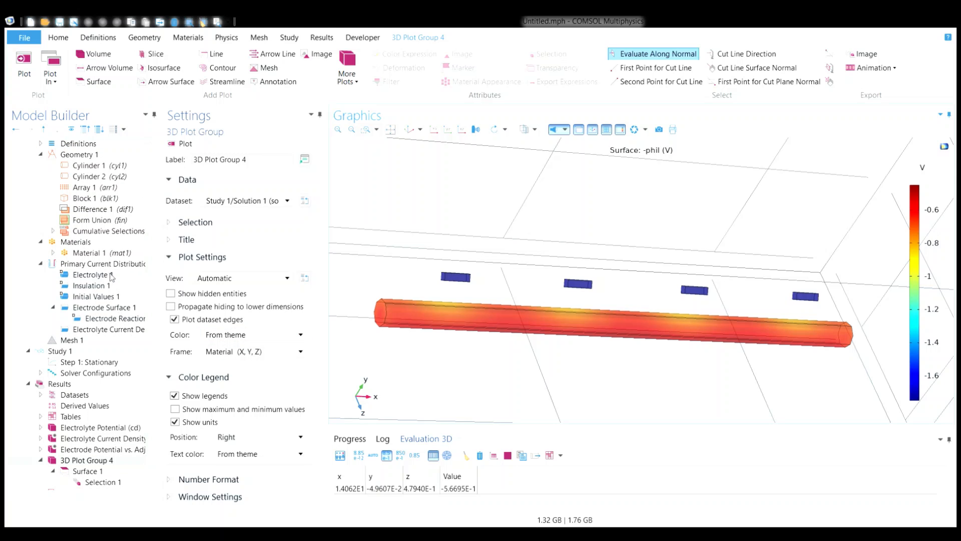
click(107, 254)
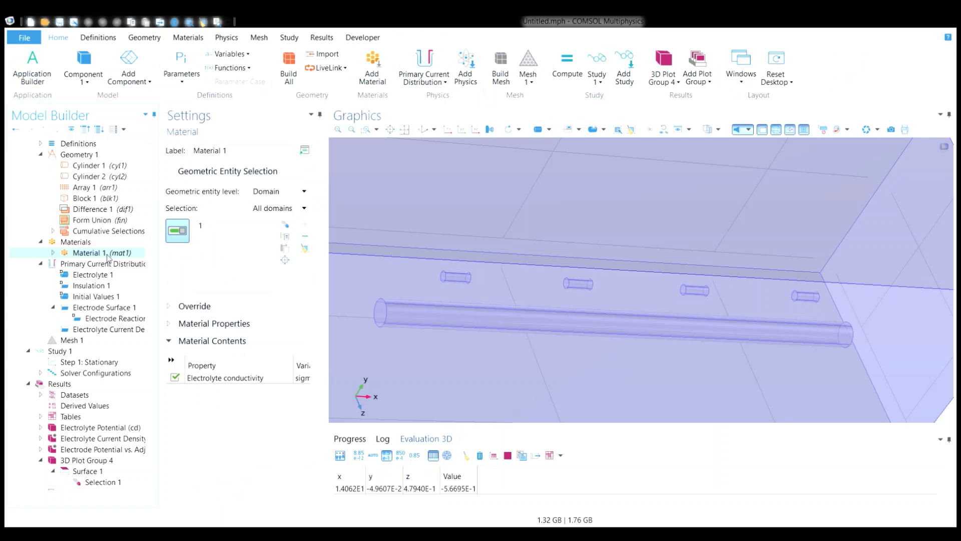
drag(207, 504, 247, 504)
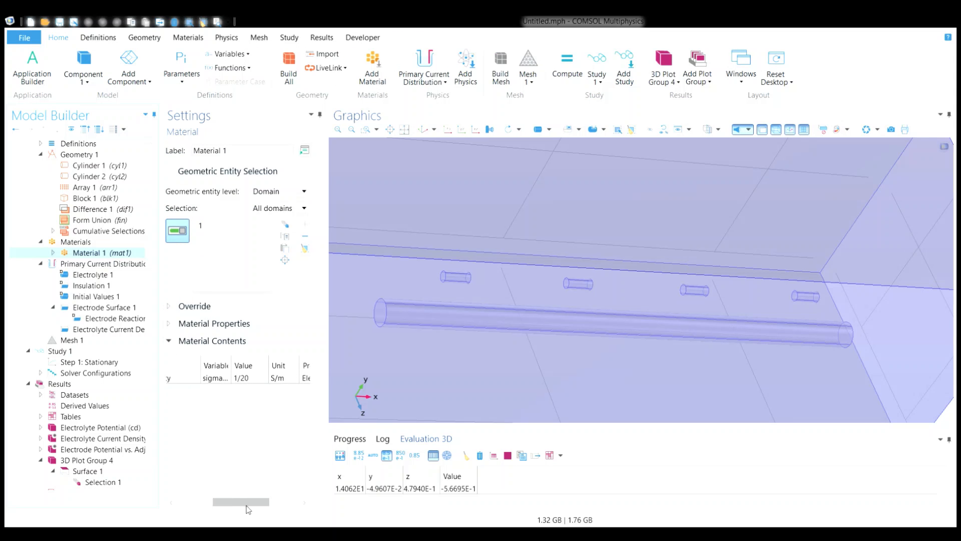
click(253, 377)
click(255, 378)
click(259, 380)
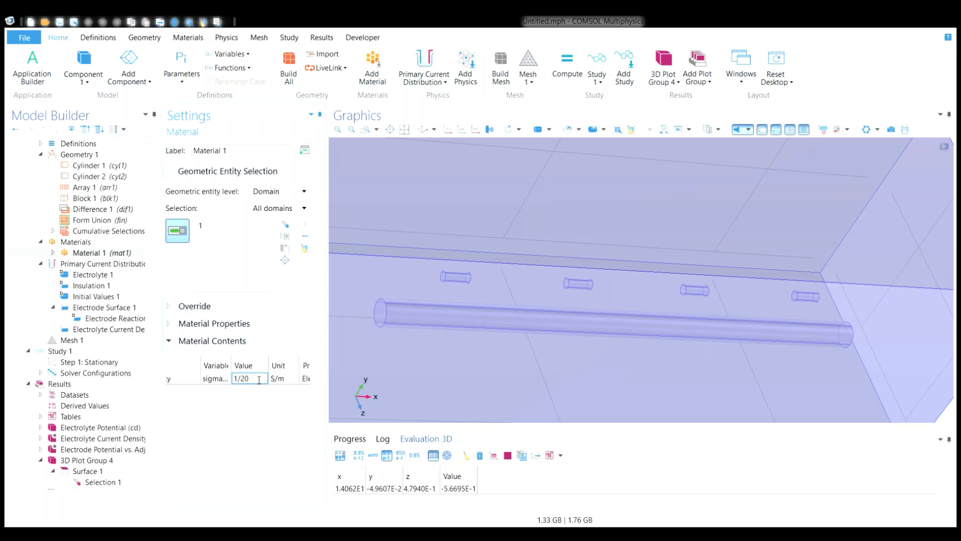
key(BackSpace)
key(BackSpace)
text(100)
key(BackSpace)
click(569, 72)
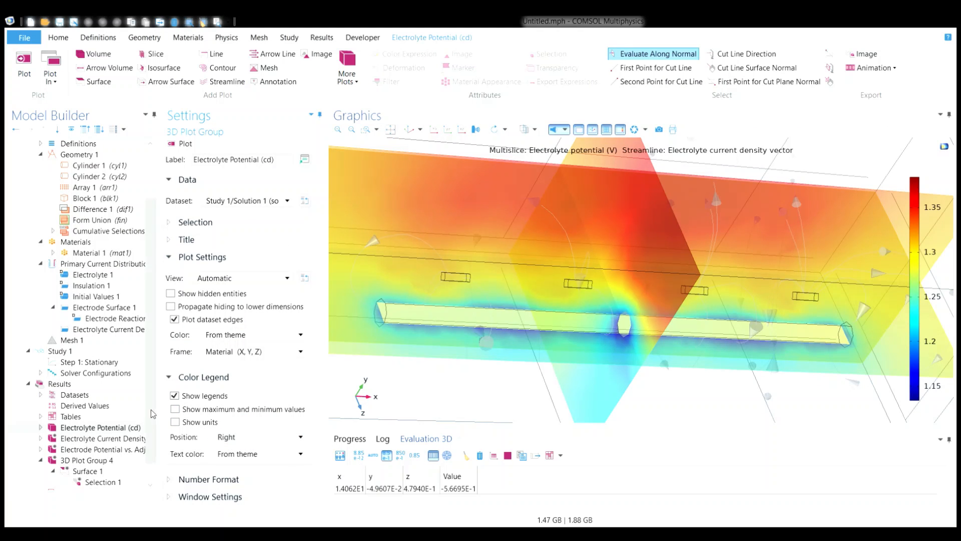
Display the recomputed -phil surface plot and evaluate the pipeline potential near the first anode and between the first two anodes.
scroll(147, 440, down, 1)
click(106, 461)
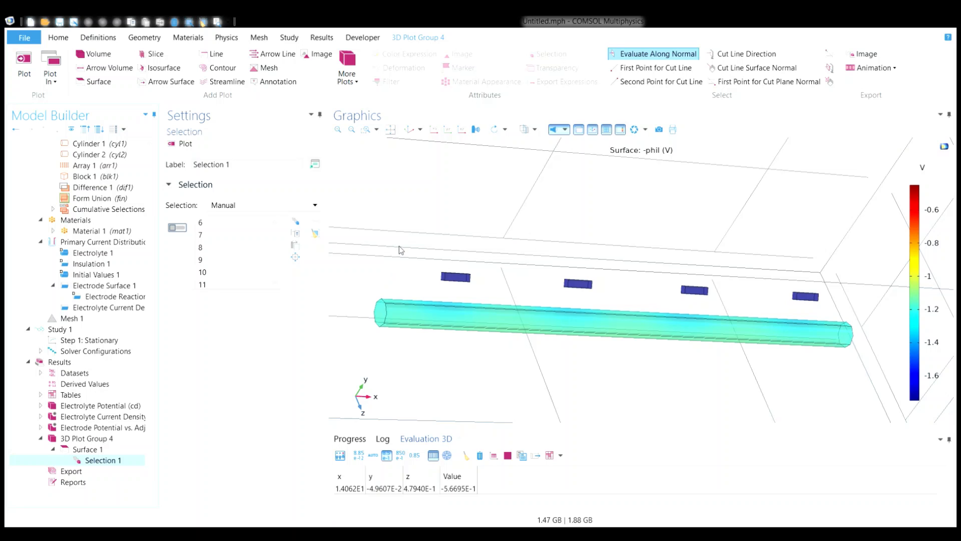
drag(401, 250, 398, 265)
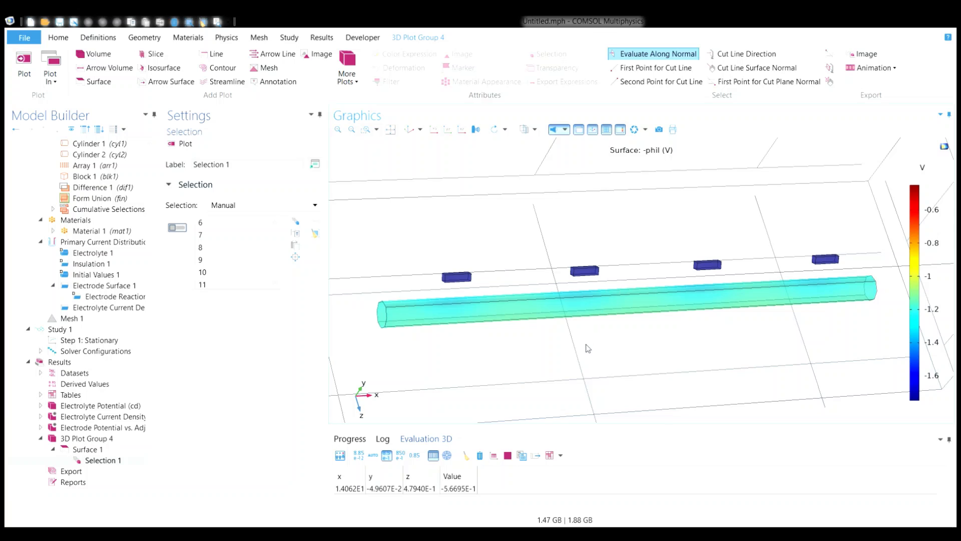
drag(587, 348, 583, 363)
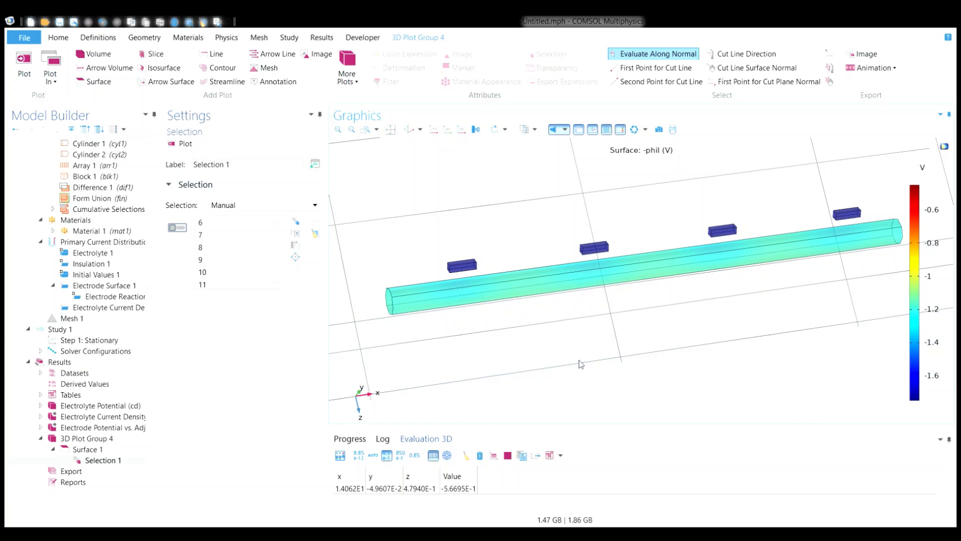
click(463, 284)
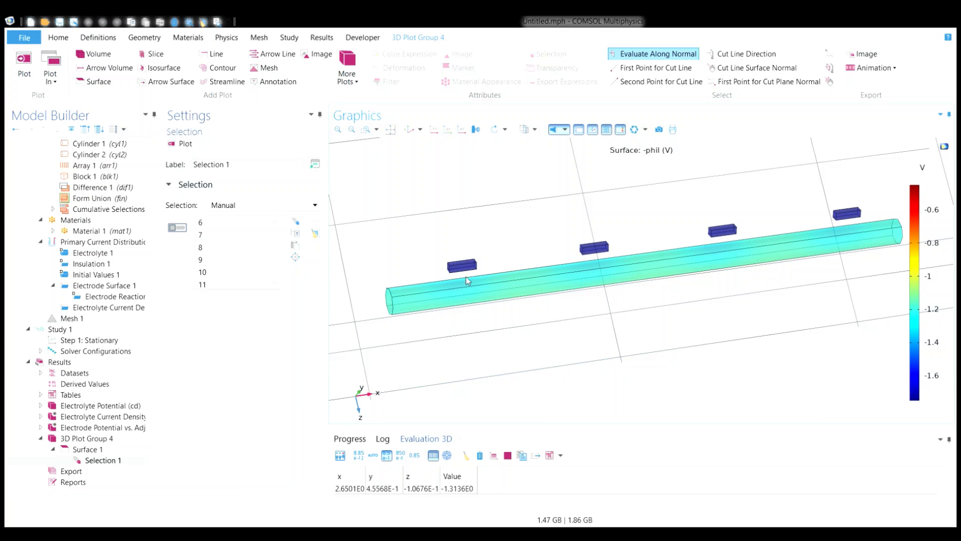
click(529, 271)
Evaluate the potential on the pipeline's far side and on both of its end faces.
drag(515, 290, 541, 292)
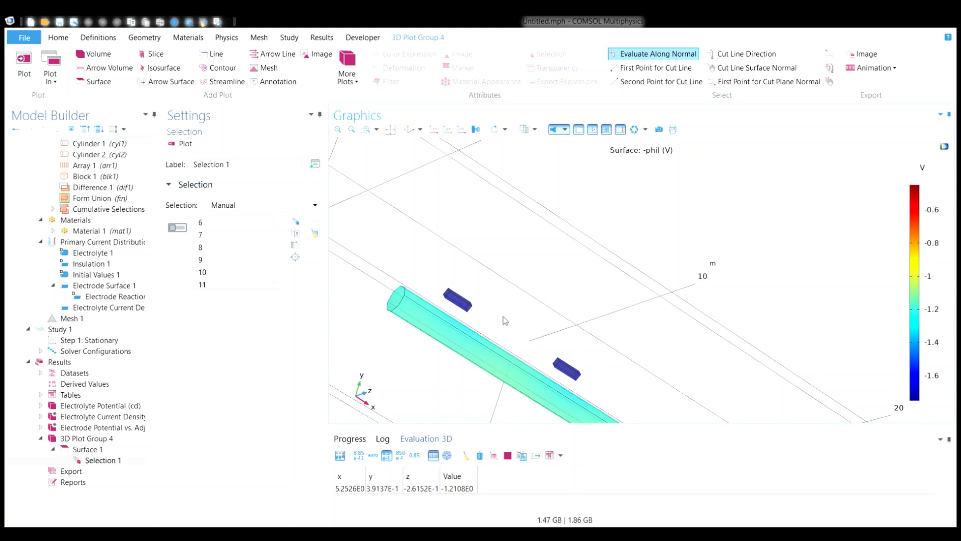
click(447, 348)
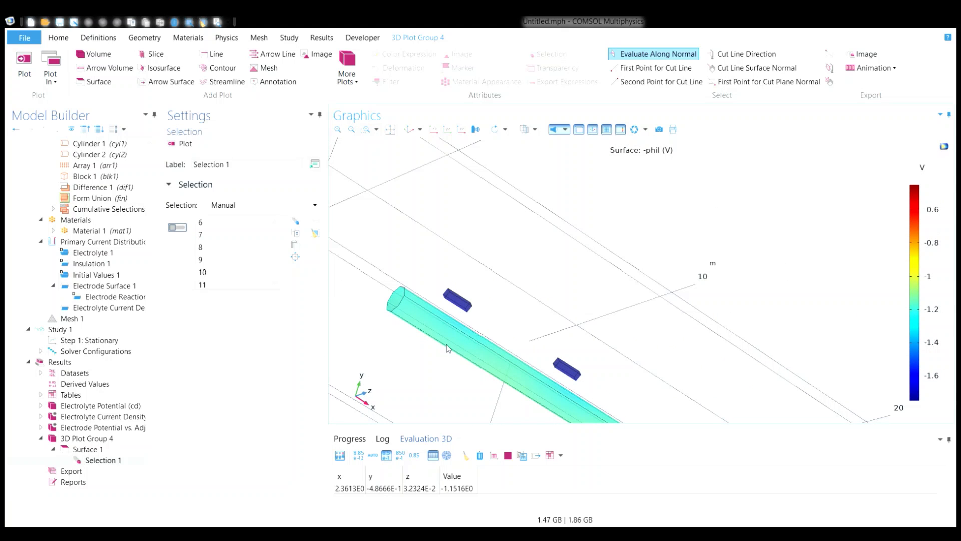
drag(425, 317, 467, 338)
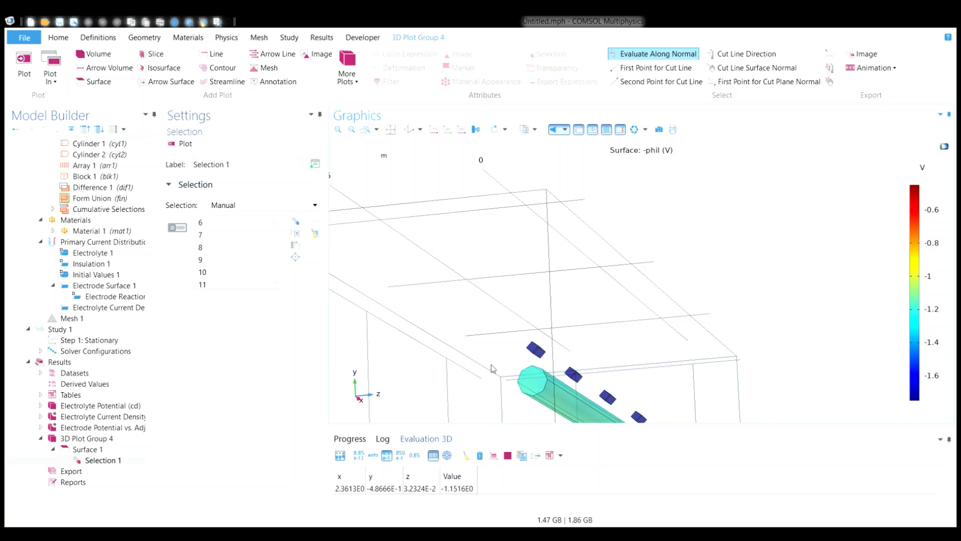
click(534, 394)
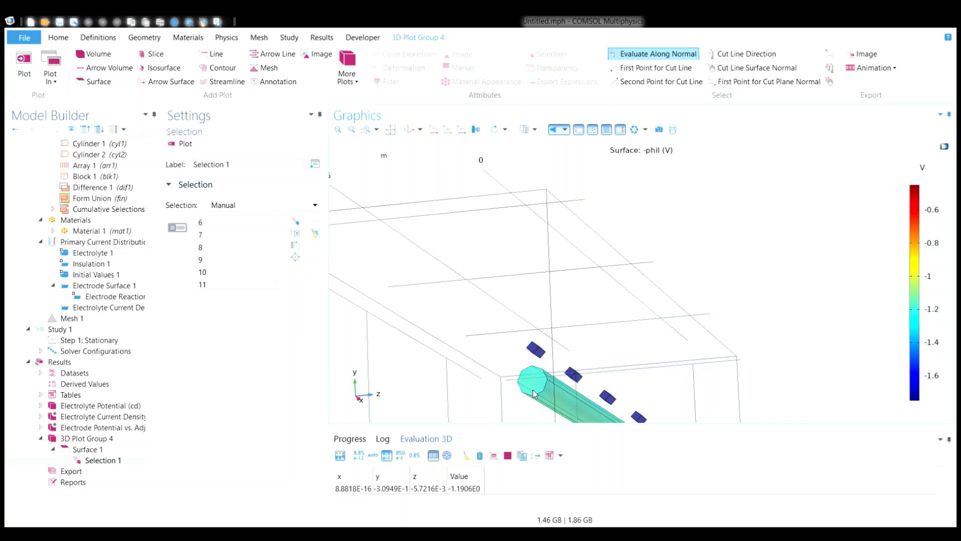
drag(682, 401, 671, 399)
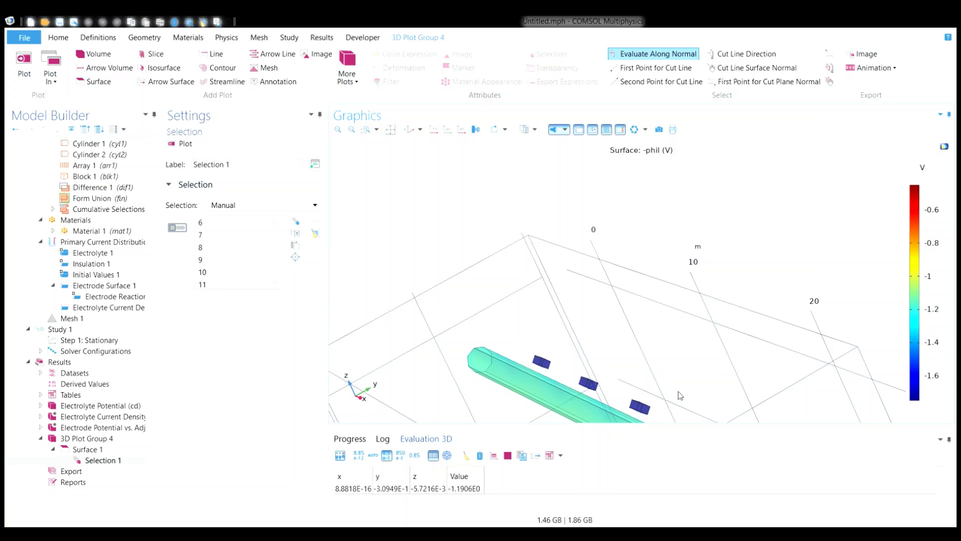
right_drag(680, 395, 597, 261)
click(603, 334)
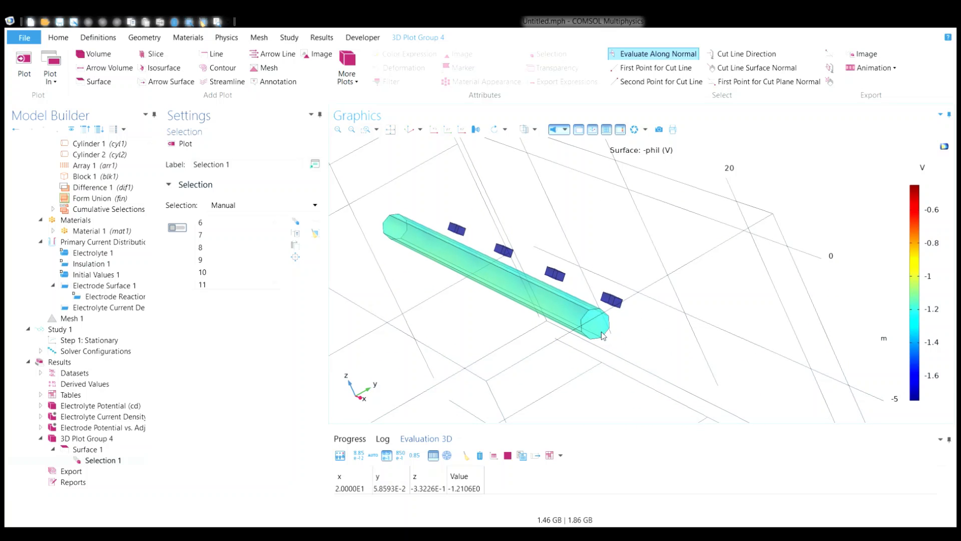
drag(616, 346, 597, 371)
right_drag(545, 339, 656, 240)
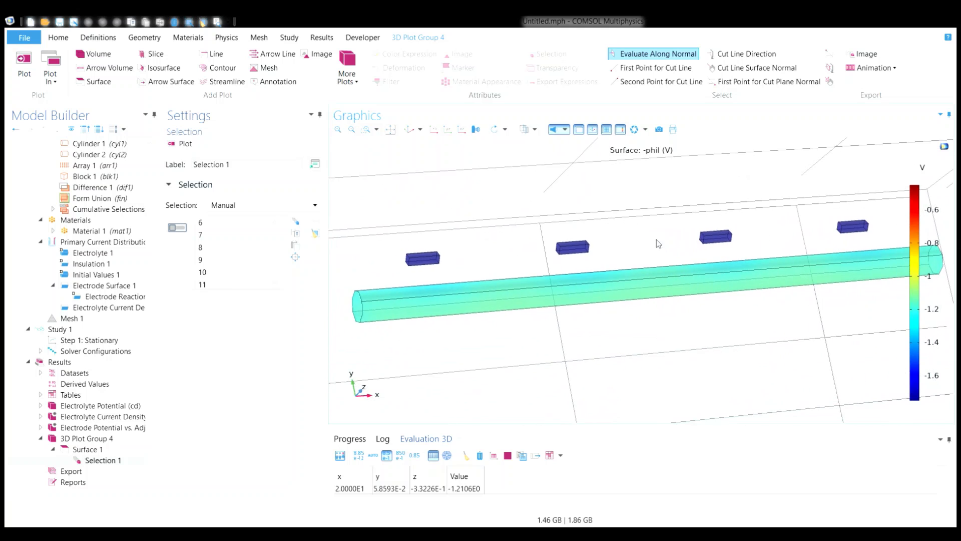
drag(616, 320, 617, 337)
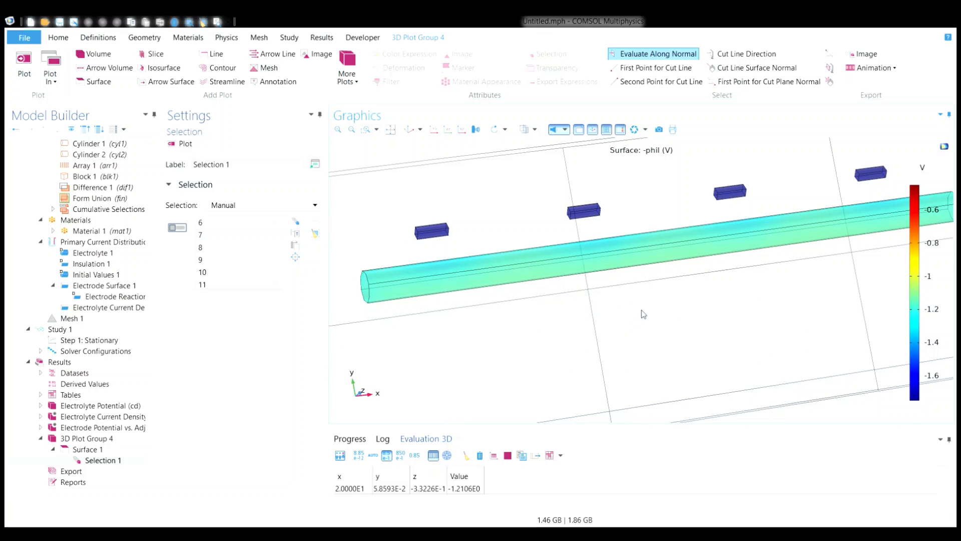
right_drag(629, 322, 616, 334)
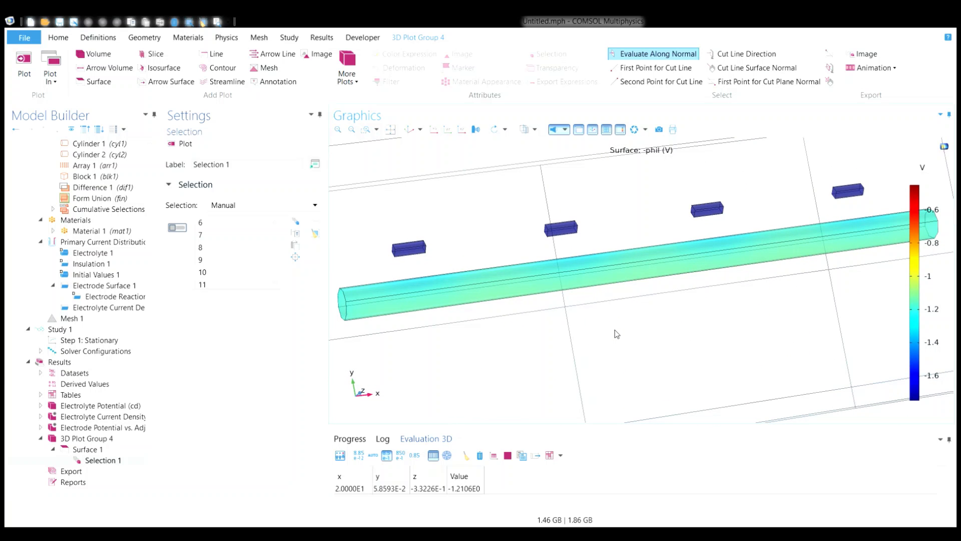